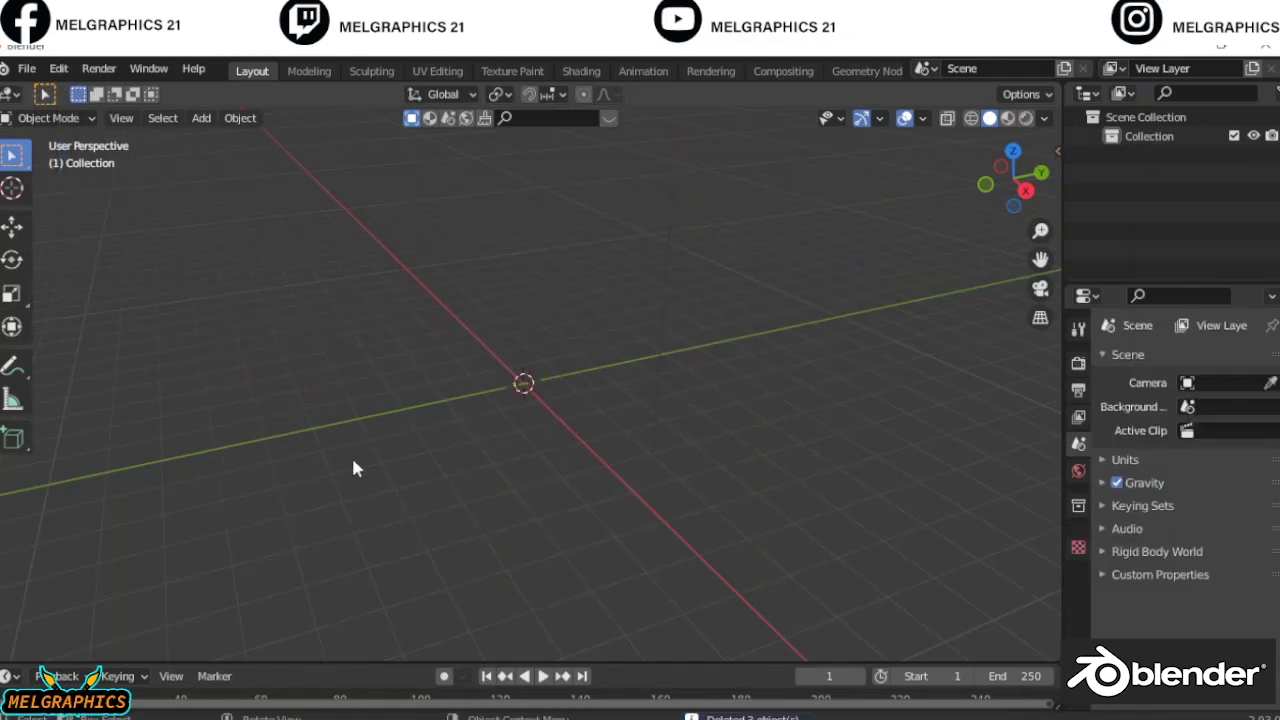
Add a UV sphere to the empty scene and switch it into Sculpt Mode
click(201, 118)
click(380, 197)
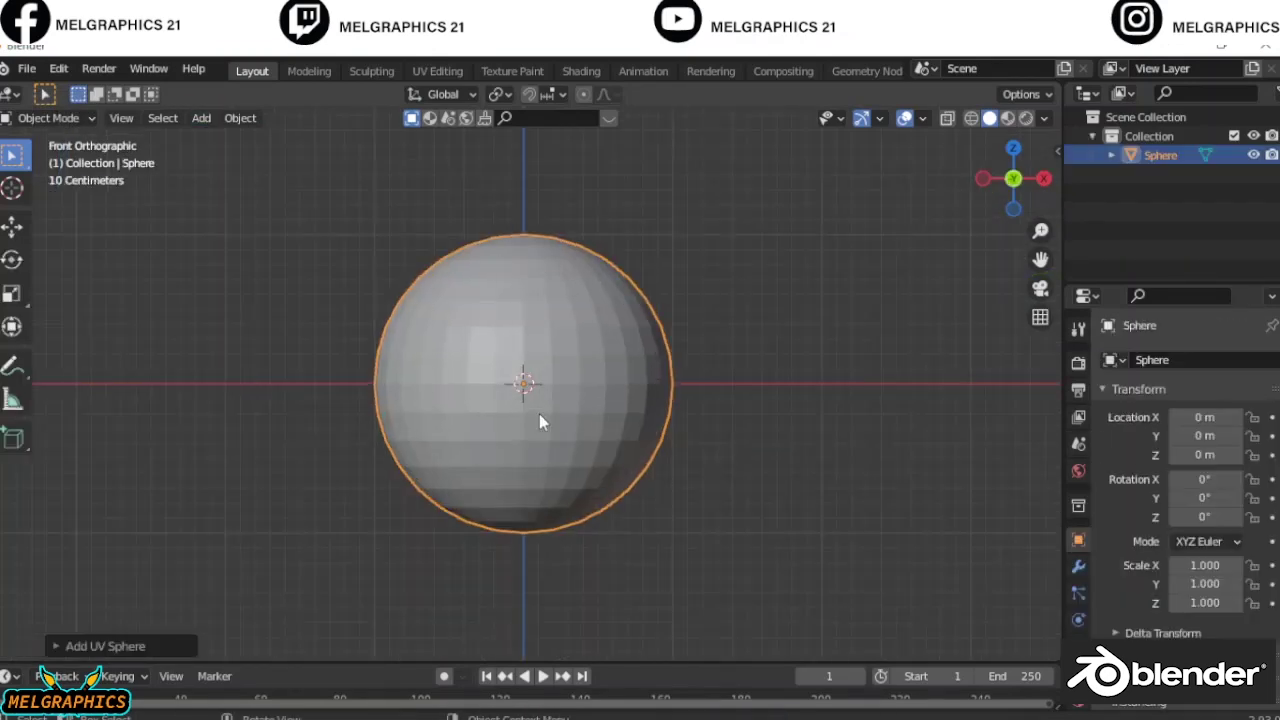
click(50, 118)
click(100, 180)
Remesh the sphere at voxel size 0.0375 and pull it downward into an egg shape
key(r)
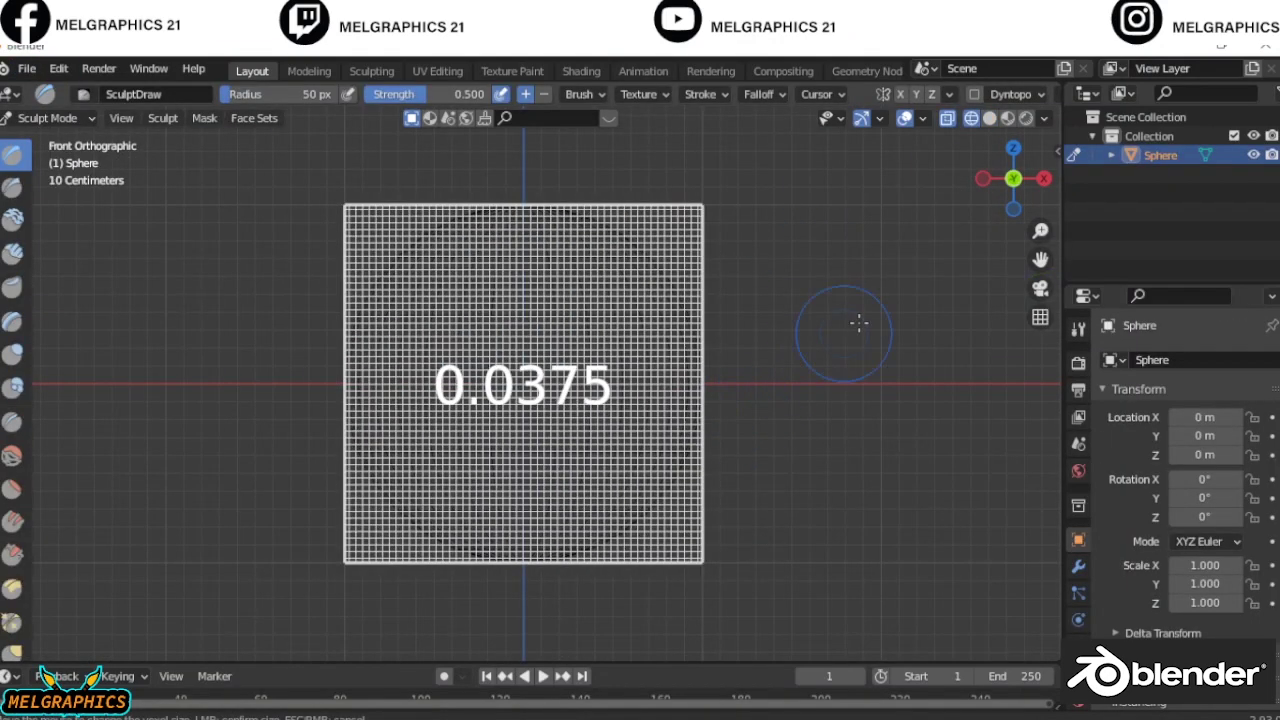
click(857, 323)
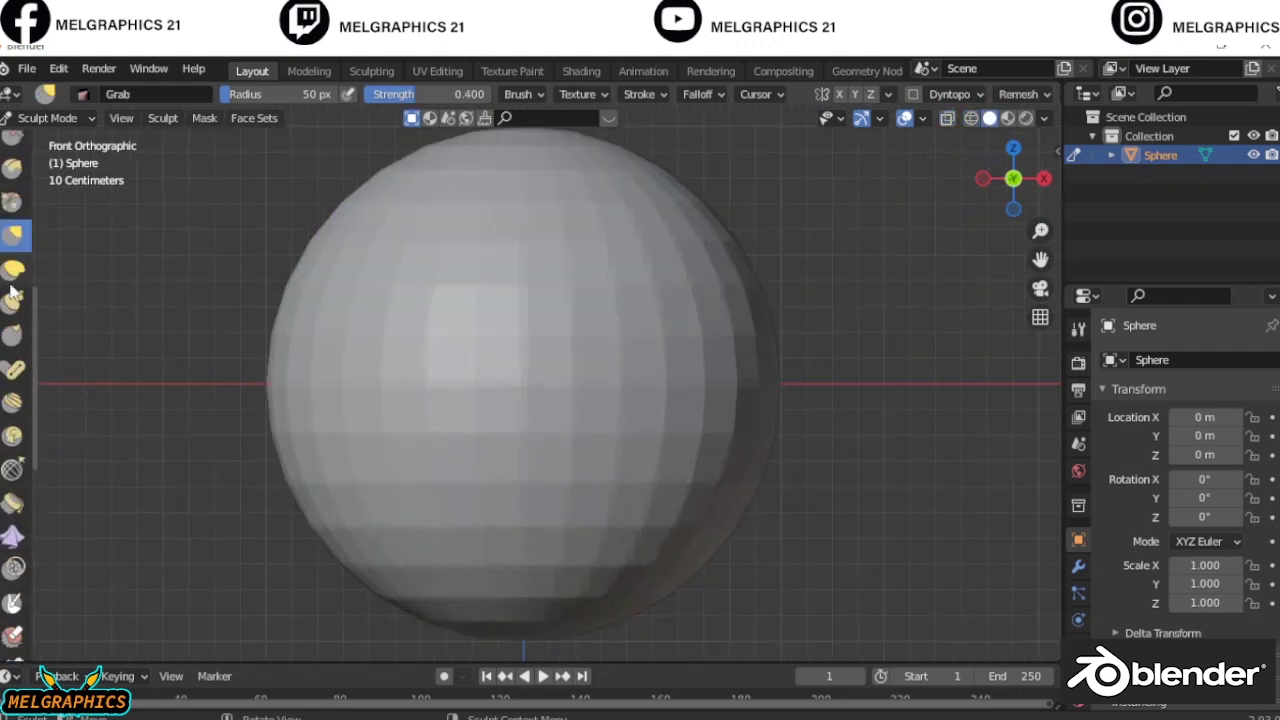
drag(1040, 259, 1088, 206)
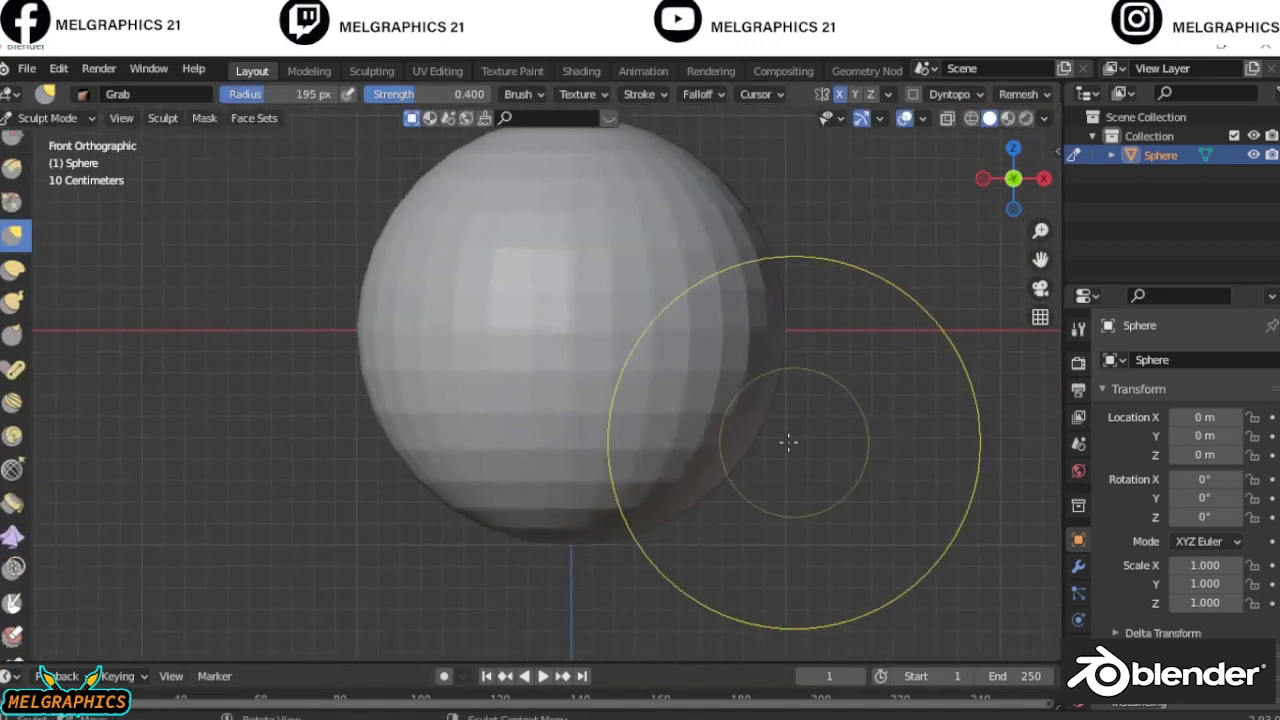
drag(651, 475, 606, 594)
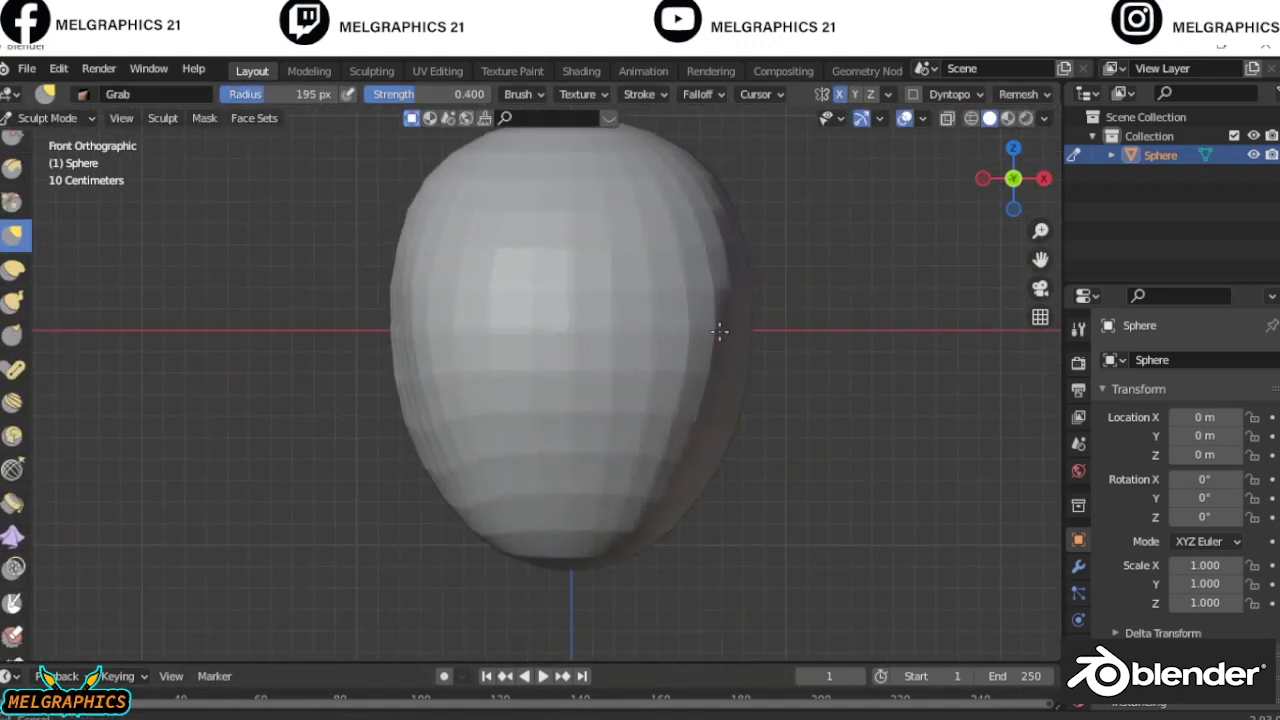
shift+middle_drag(740, 231, 714, 257)
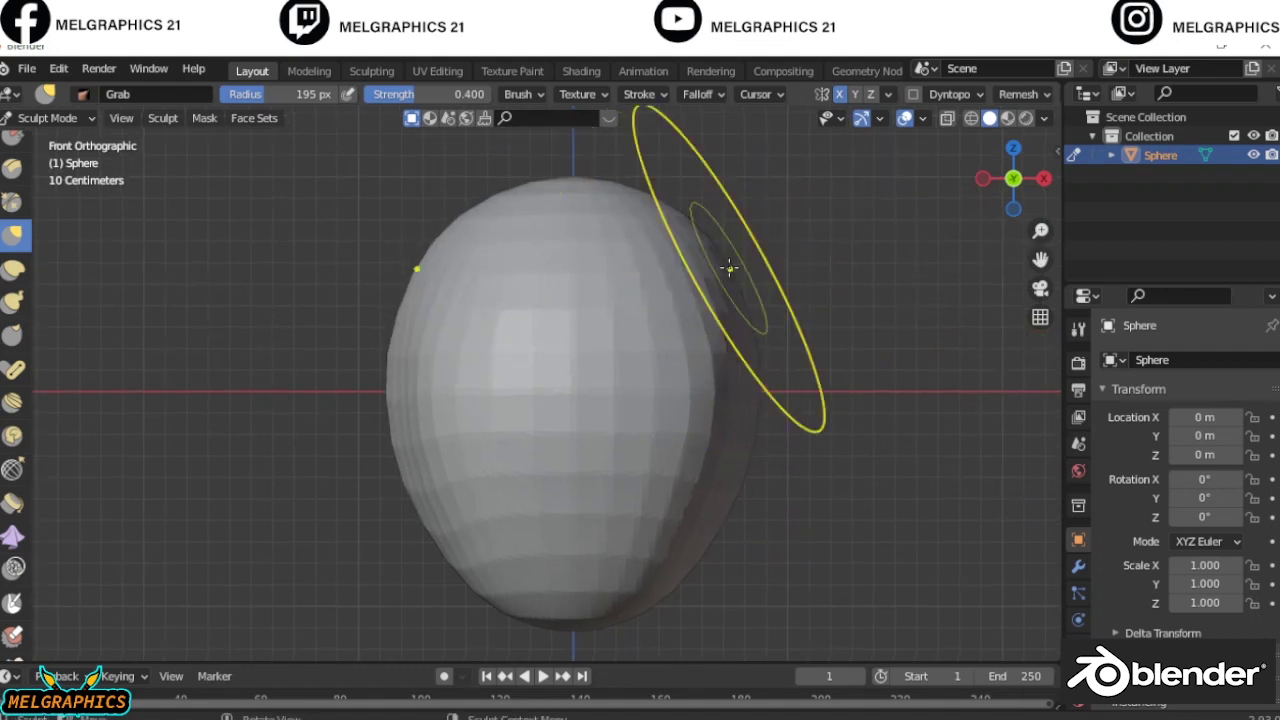
mouse_move(767, 402)
middle_down()
mouse_move(811, 434)
mouse_move(815, 213)
middle_up()
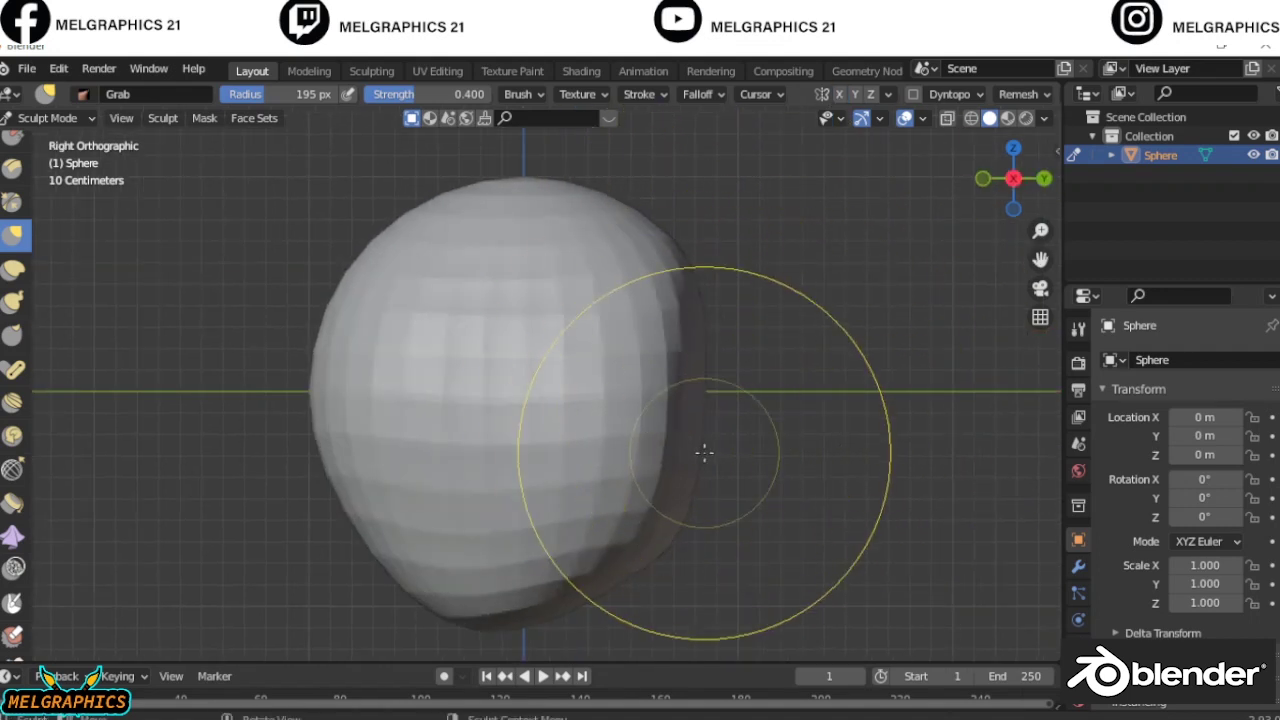
Reshape the sides of the head with a larger Grab radius, checking front and right views
drag(704, 452, 619, 404)
drag(660, 328, 740, 351)
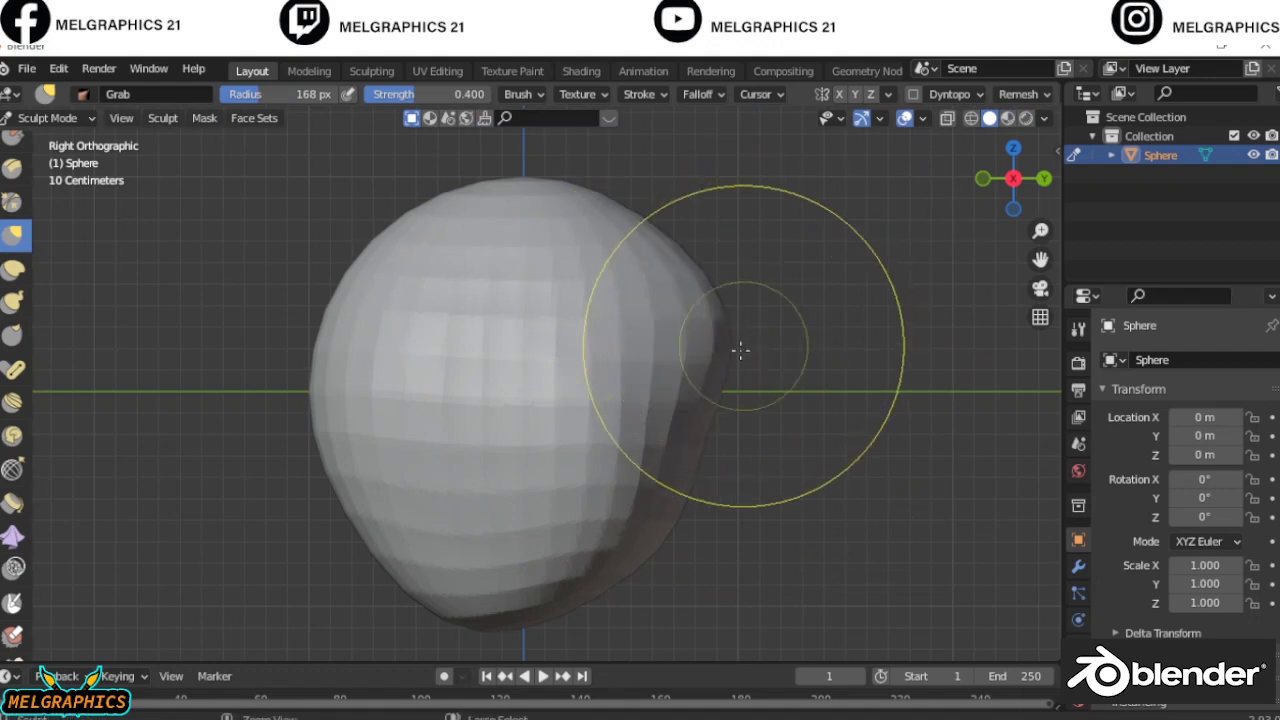
key(f)
click(752, 327)
key(KP_1)
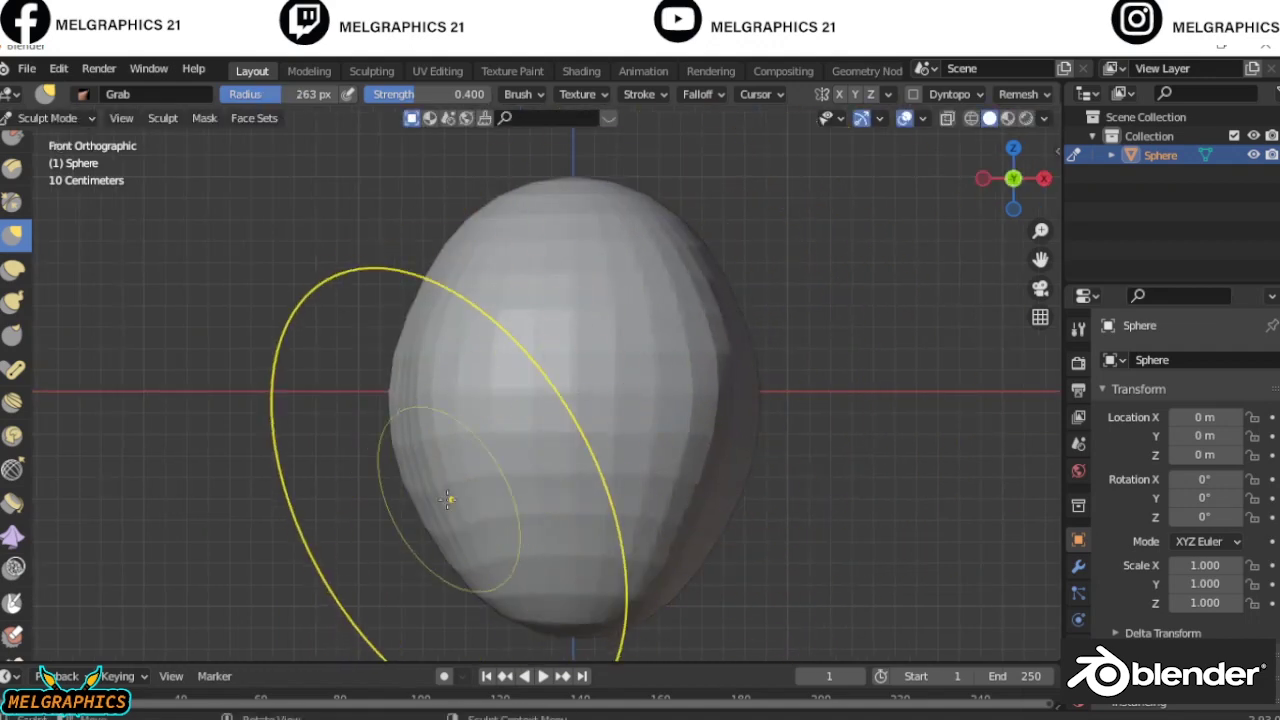
drag(735, 272, 657, 423)
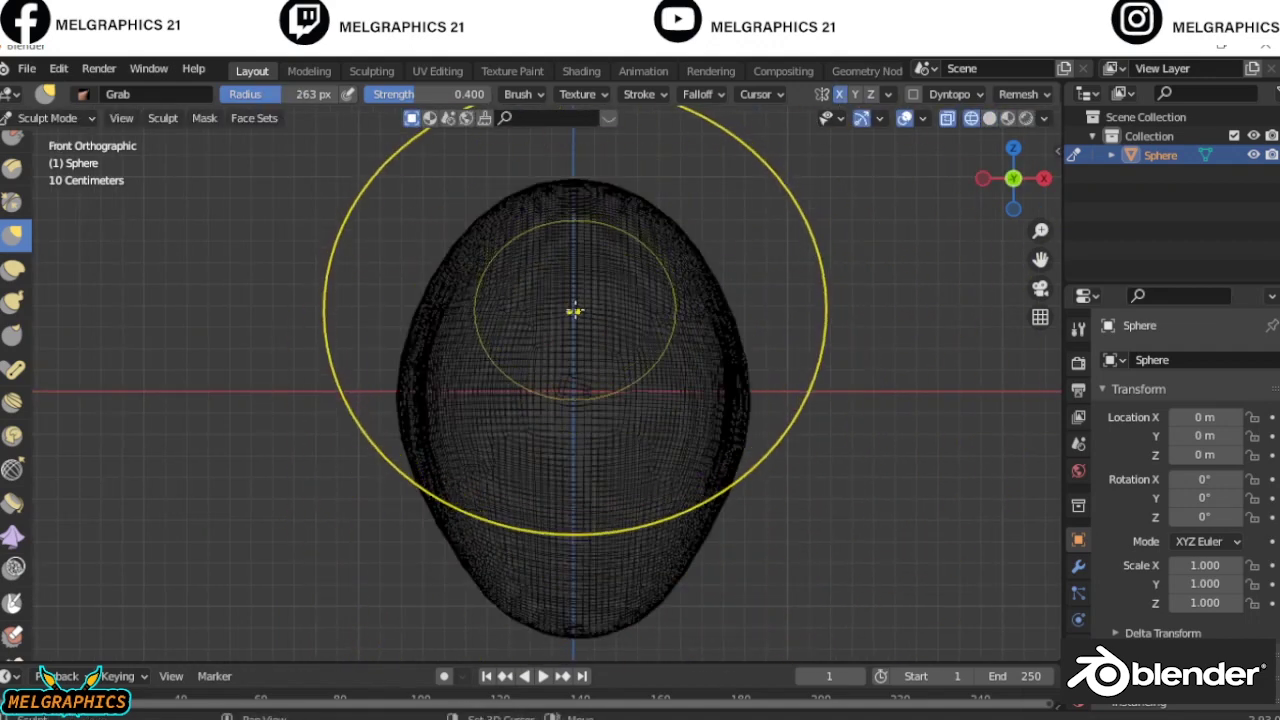
key(KP_3)
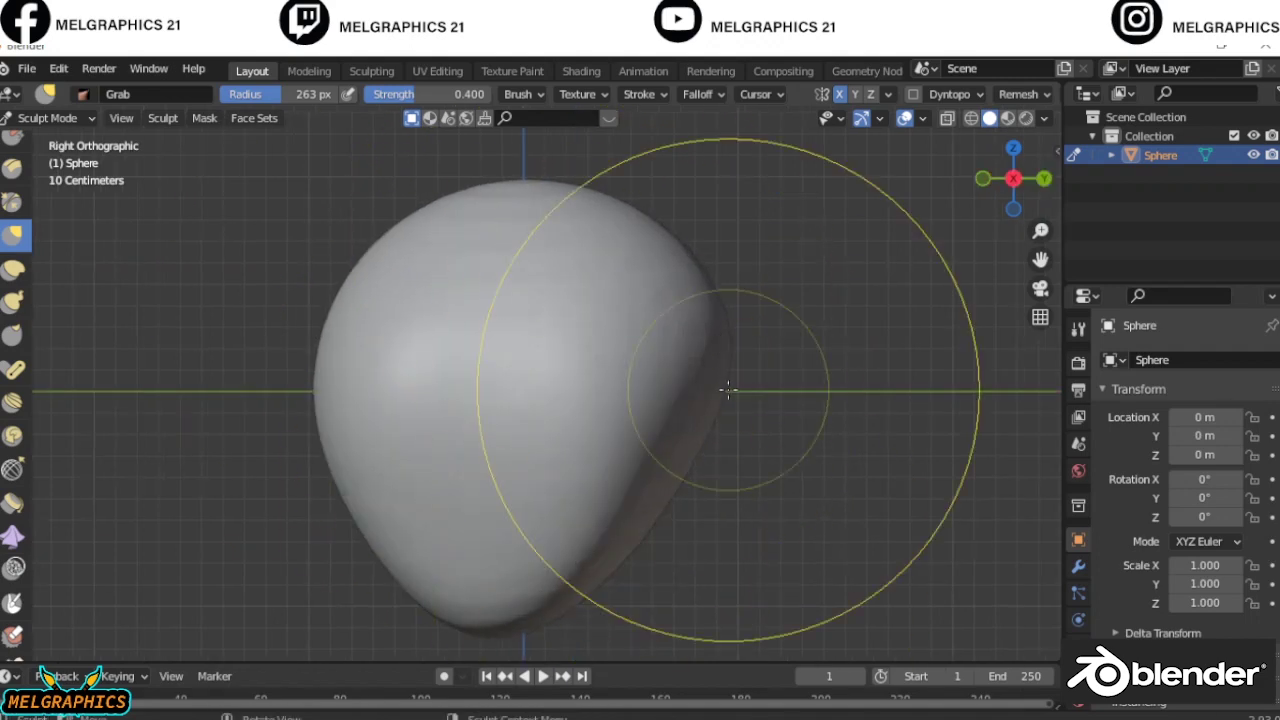
key(KP_1)
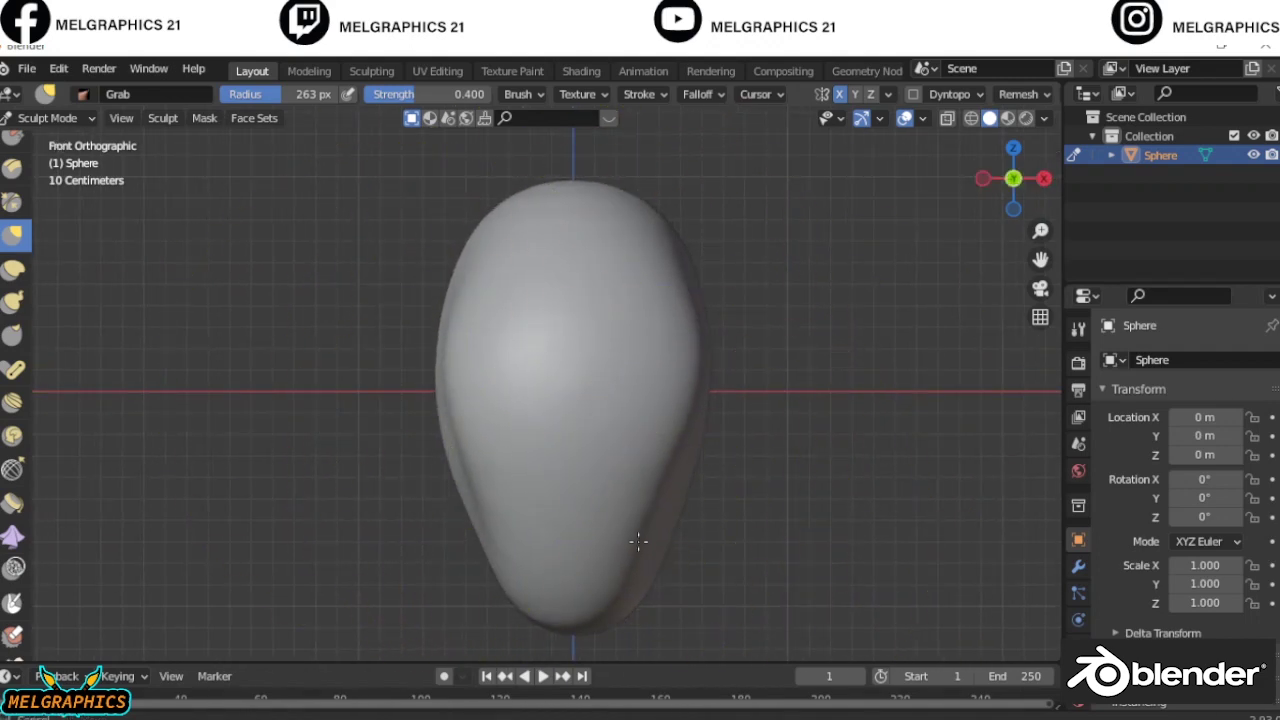
Inspect the egg head from front, side and angled views, then return to Object Mode
middle_drag(730, 474, 701, 425)
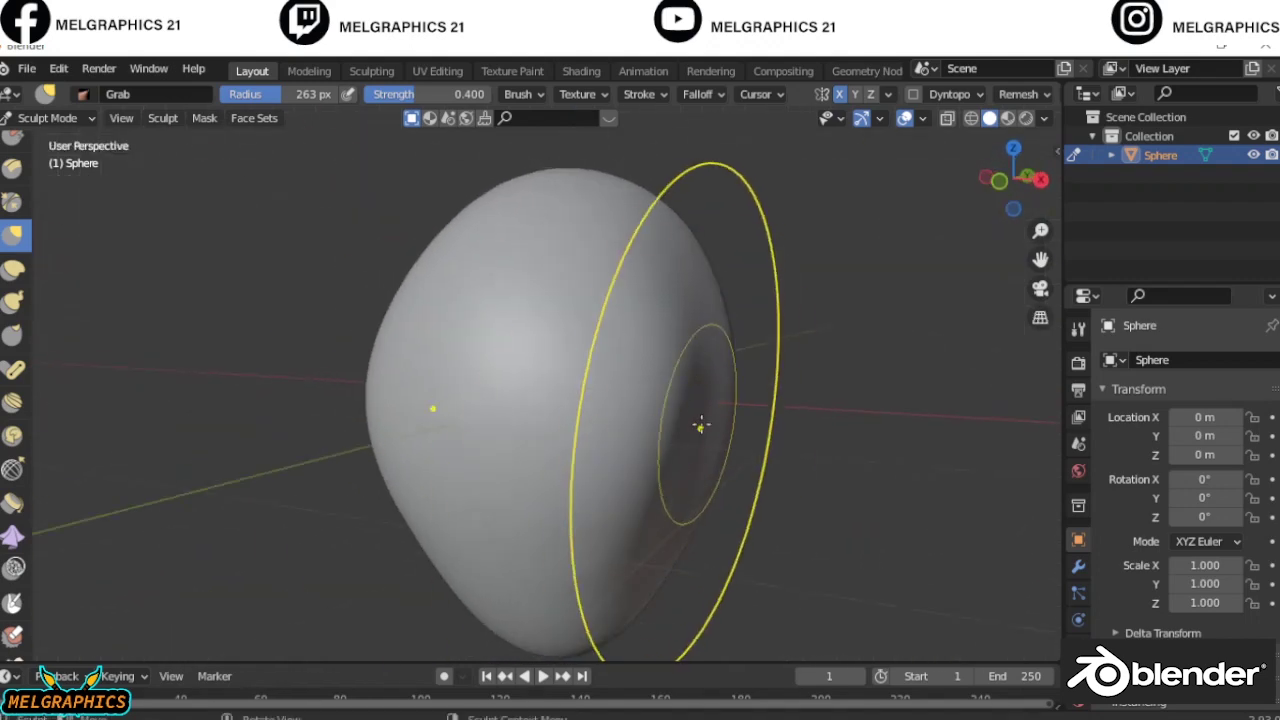
key(KP_1)
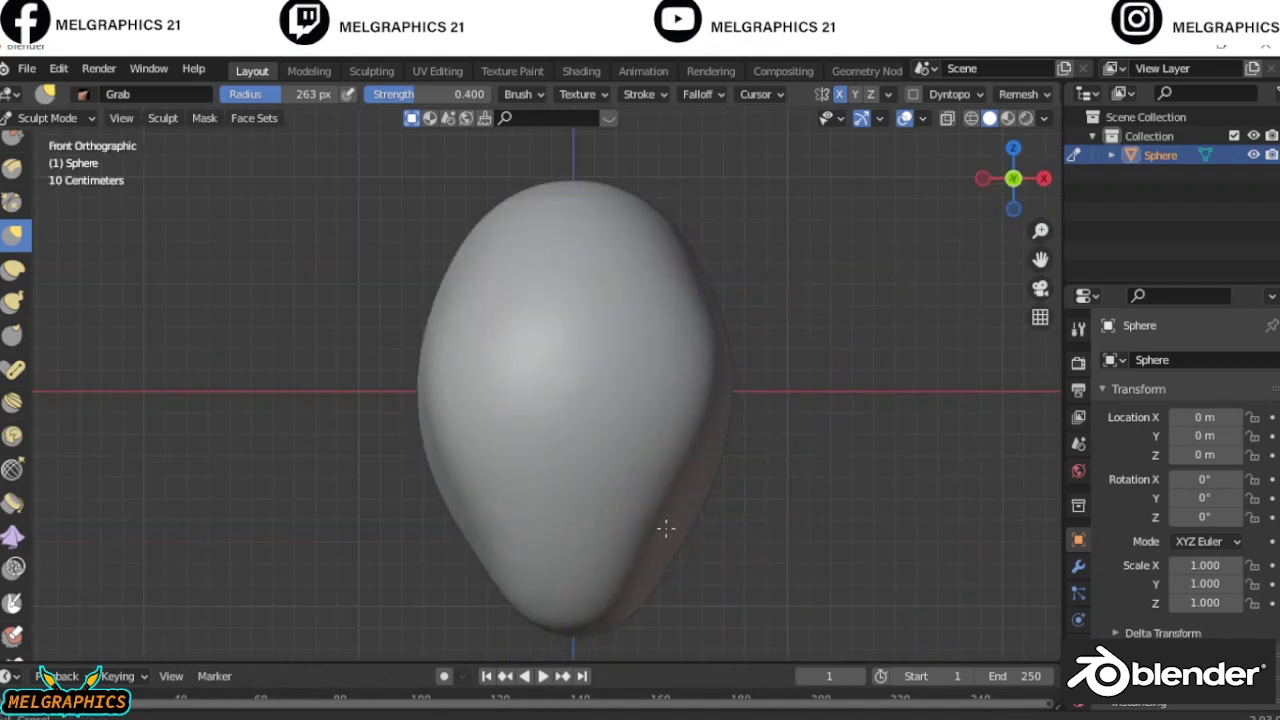
key(KP_3)
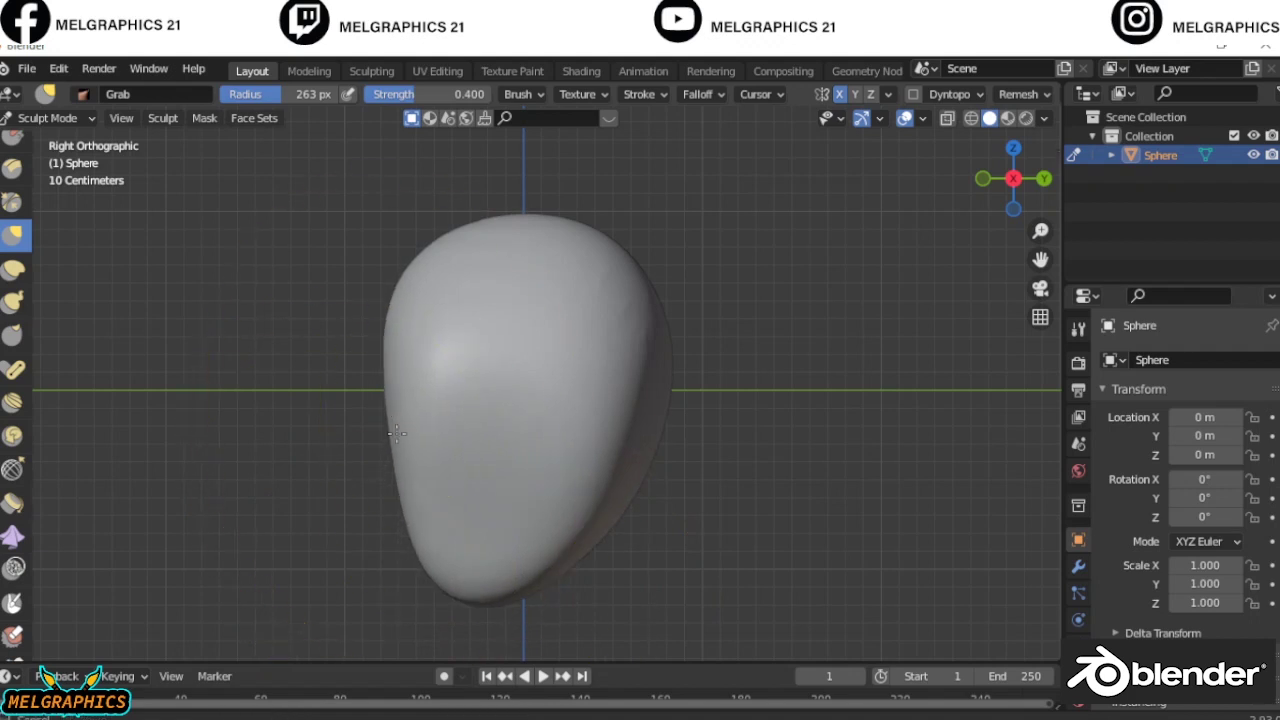
key(KP_1)
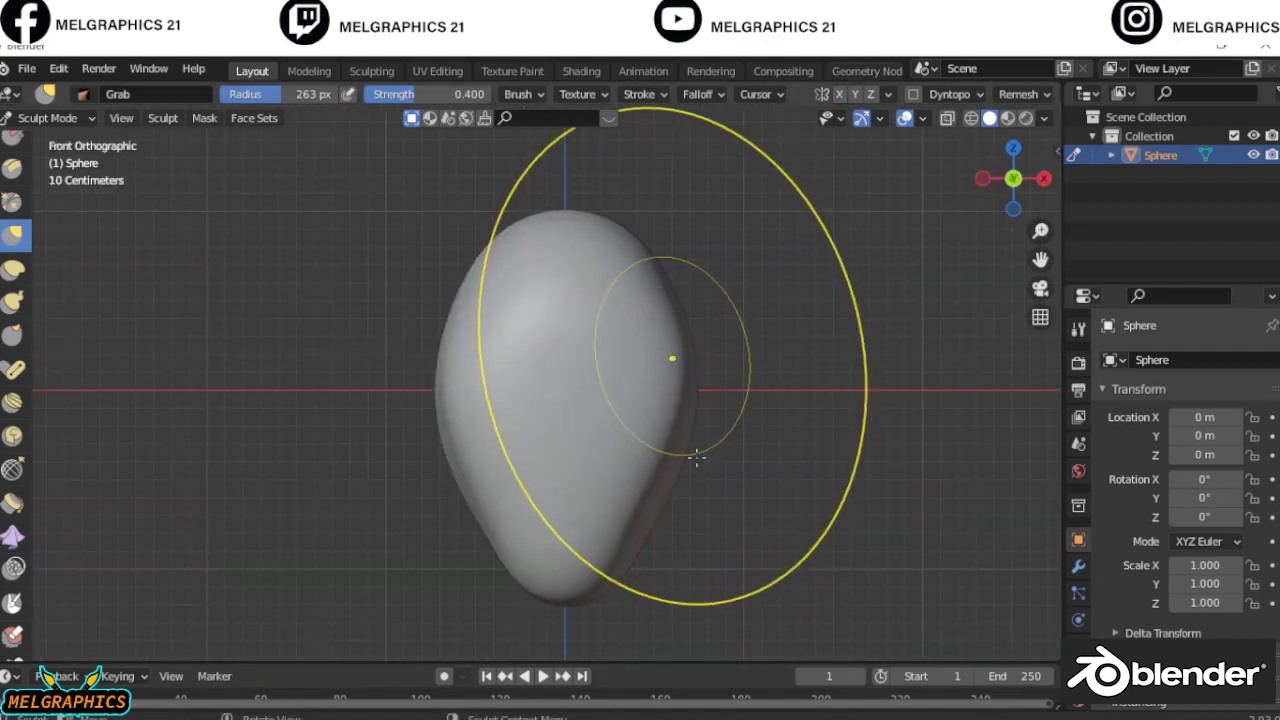
mouse_move(697, 458)
middle_down()
mouse_move(529, 449)
mouse_move(629, 500)
middle_up()
key(KP_1)
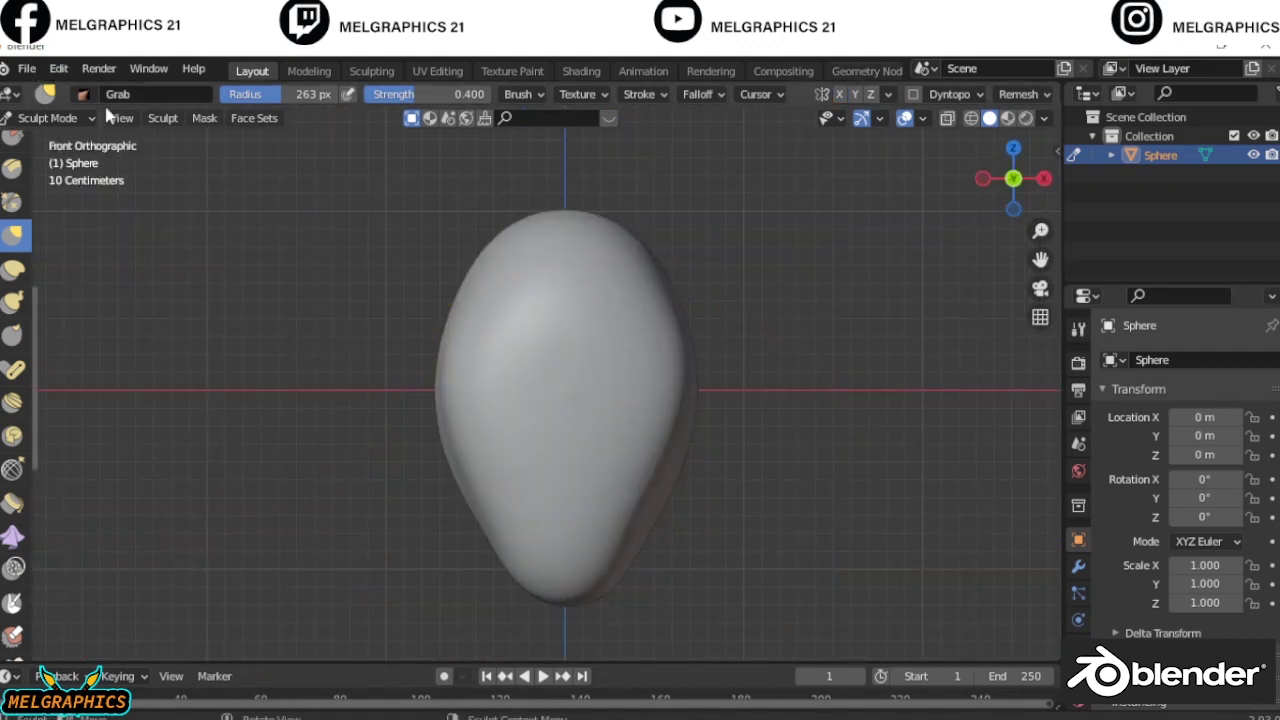
click(95, 117)
click(50, 135)
Add a second UV sphere scaled to 0.299 and move it along X beside the head
key(shift+a)
click(763, 393)
key(s)
click(615, 378)
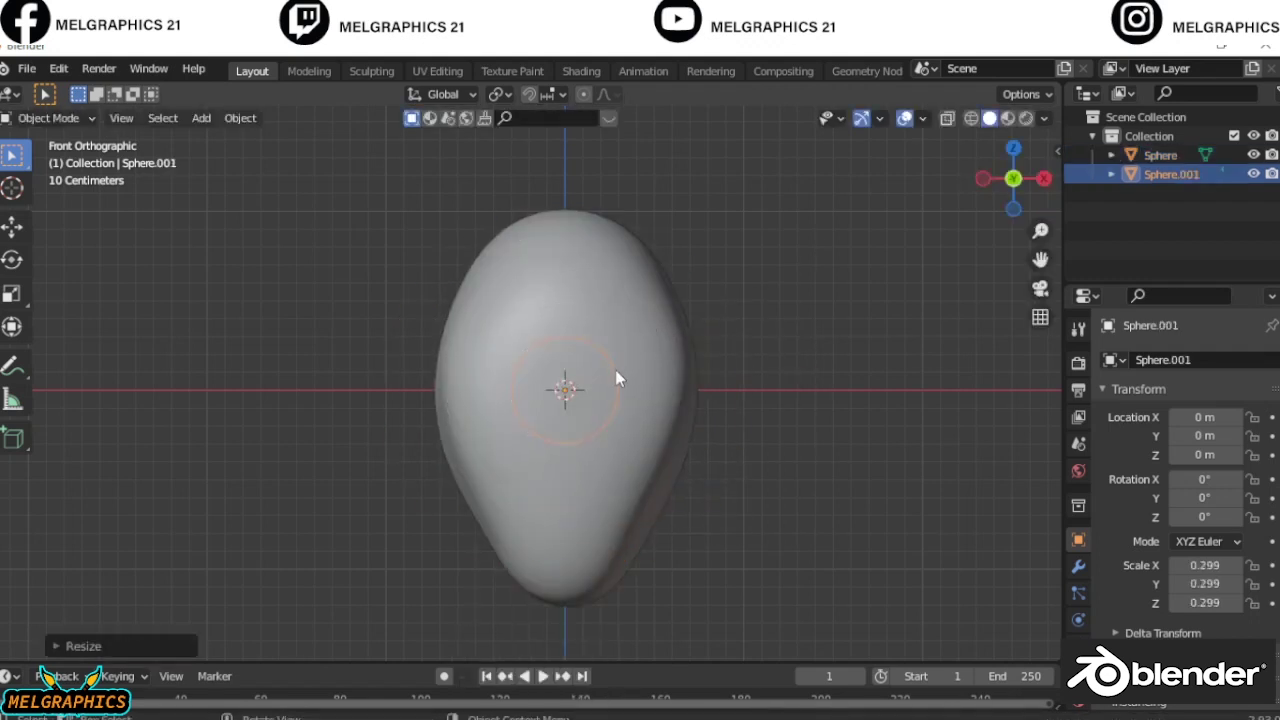
key(g)
key(x)
click(752, 414)
Put the small sphere in Sculpt Mode, view it from the right, and enlarge the brush radius
click(48, 117)
click(50, 183)
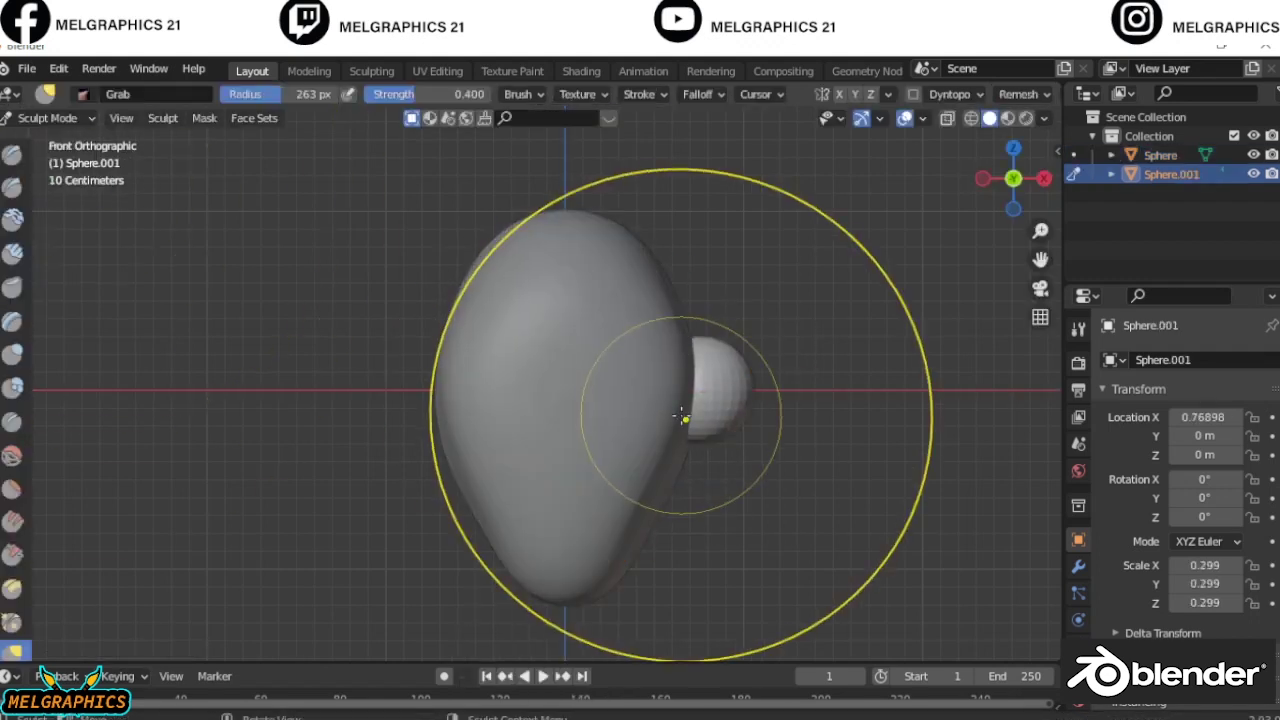
scroll(774, 443, up, 3)
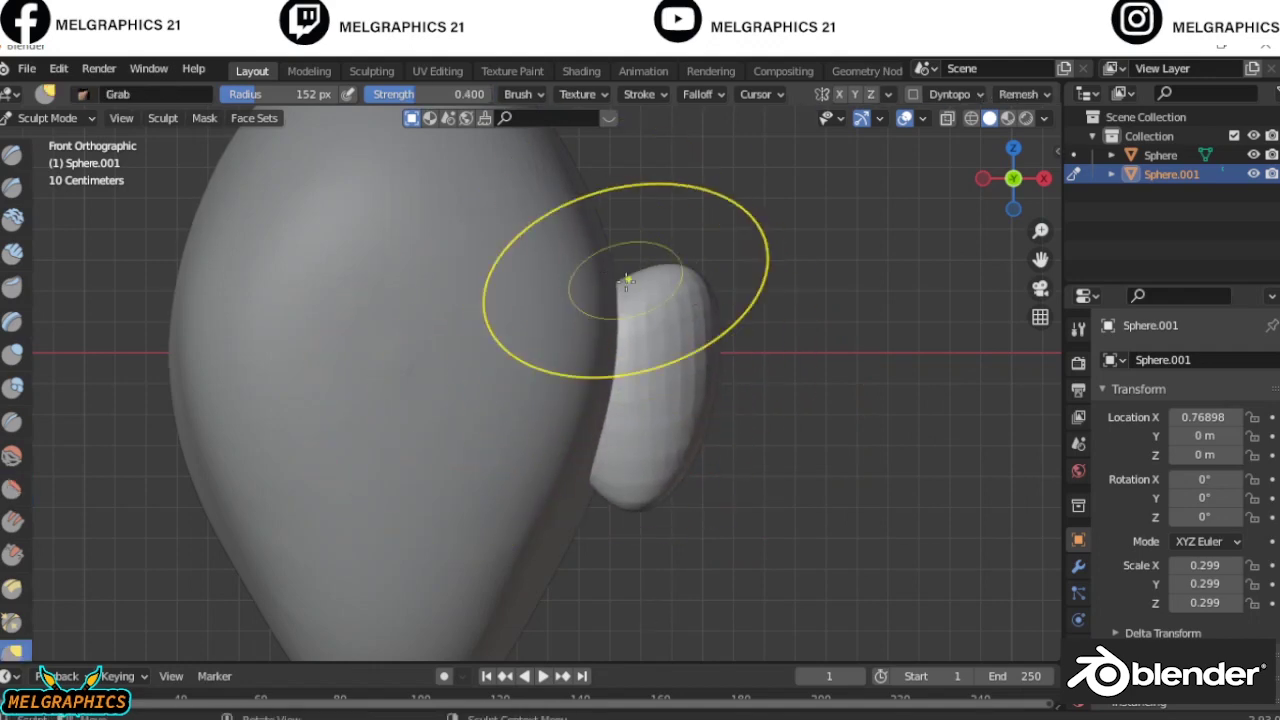
middle_drag(685, 330, 537, 371)
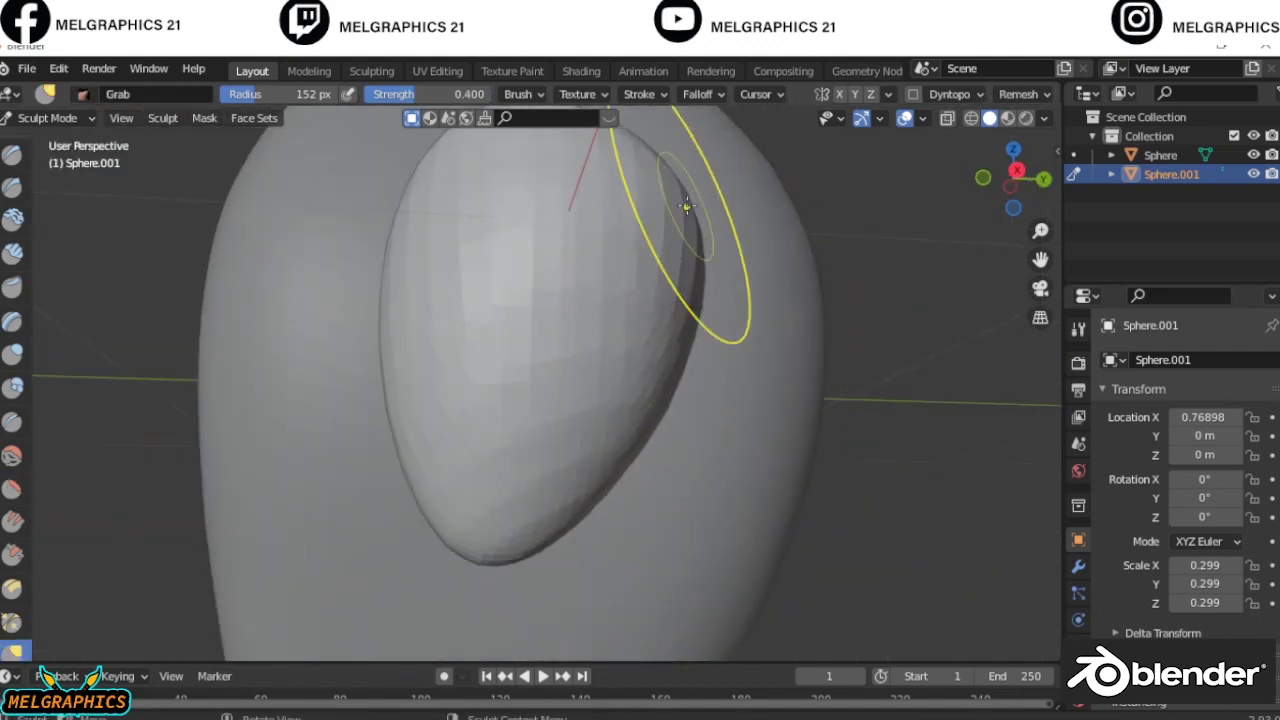
middle_drag(685, 206, 674, 374)
key(KP_3)
key(f)
click(570, 272)
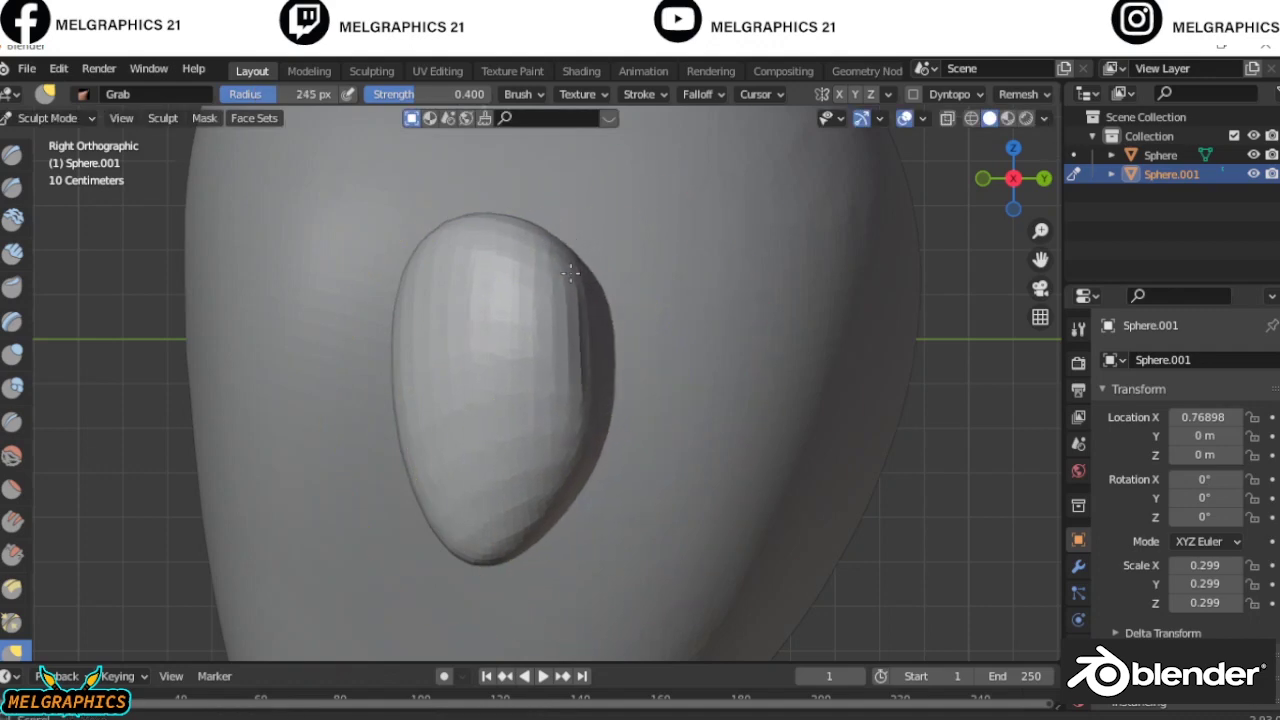
Grab-sculpt the small sphere into a curved bean-shaped ear
key(f)
click(349, 363)
middle_drag(349, 363, 486, 363)
drag(486, 363, 531, 508)
key(ctrl+z)
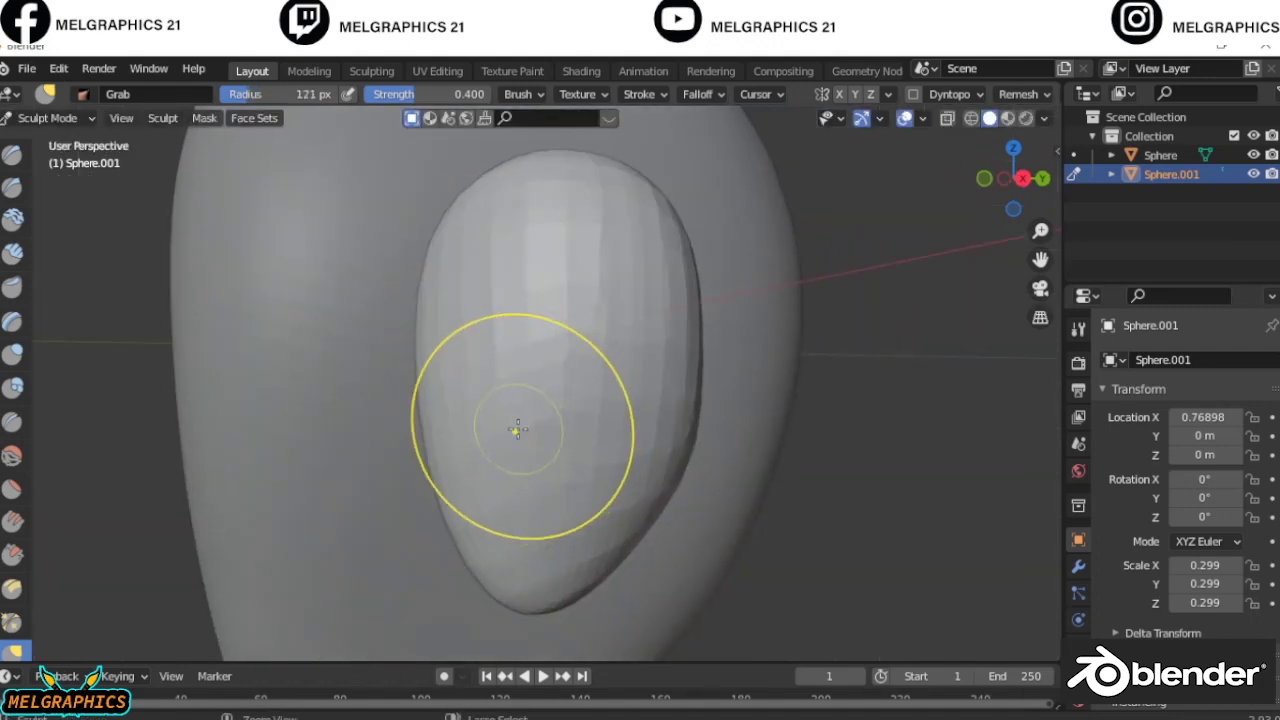
middle_drag(517, 430, 580, 297)
drag(580, 297, 651, 433)
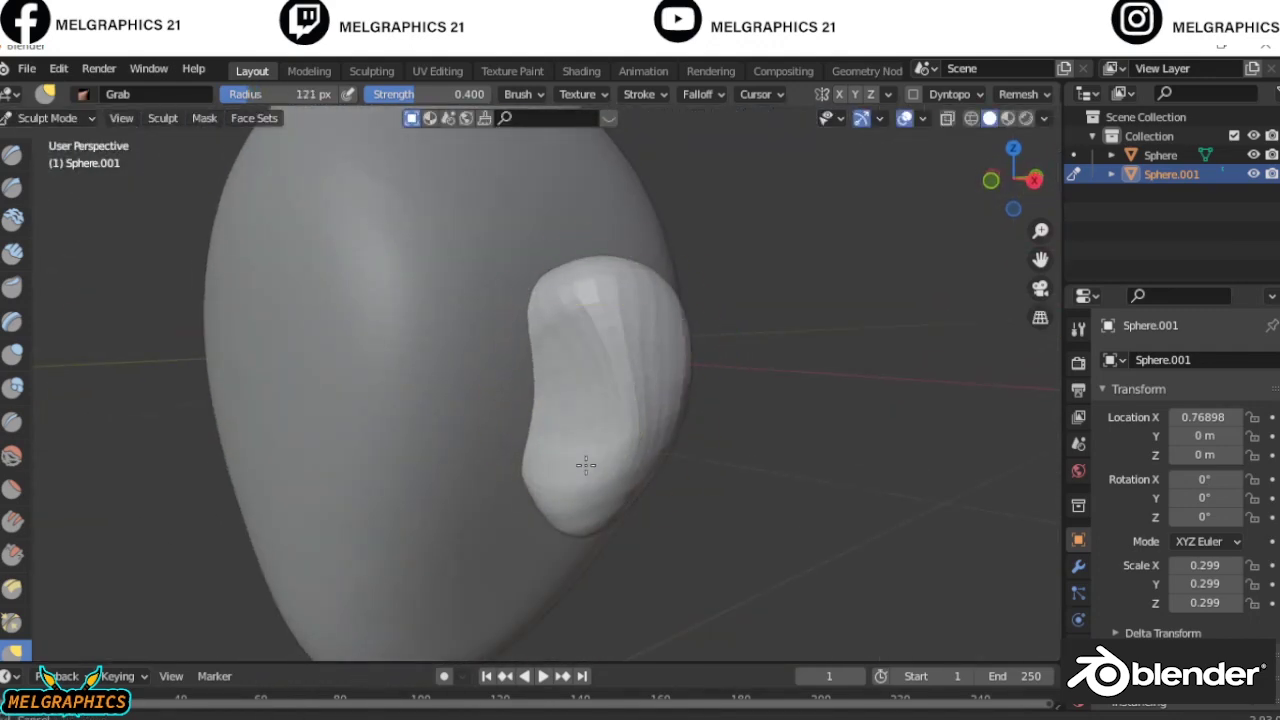
Carve the ear's inner groove with Draw Sharp and shape its rim with Grab
middle_drag(587, 391, 540, 390)
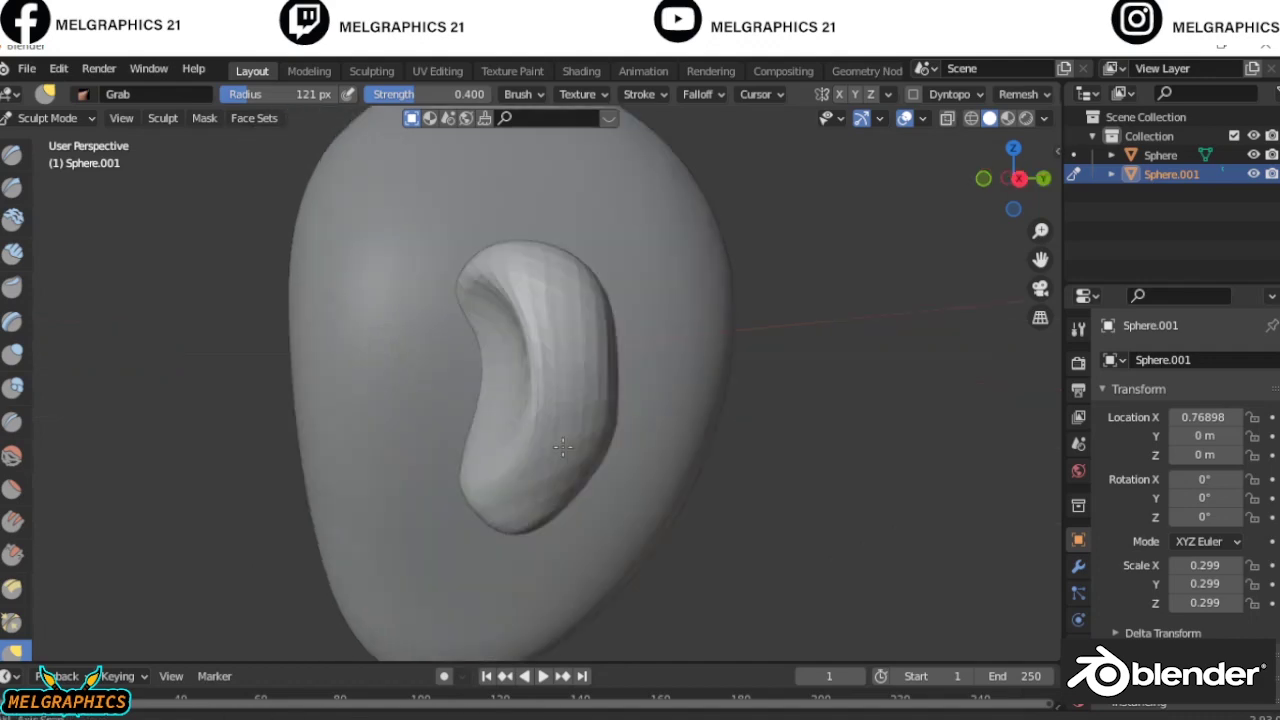
click(12, 187)
drag(500, 290, 520, 450)
key(KP_1)
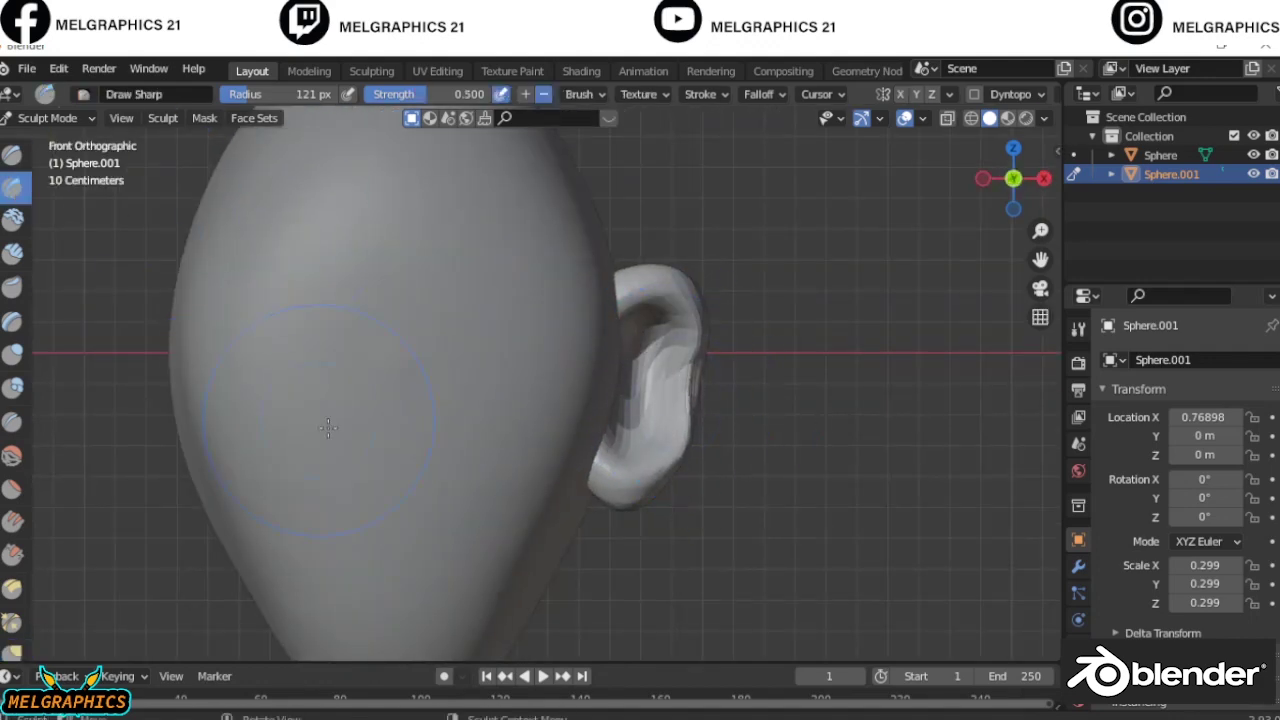
key(g)
middle_drag(328, 428, 480, 300)
Resize the brush and pull the ear's edge into shape, checking from the front
key(f)
click(560, 343)
drag(586, 523, 657, 450)
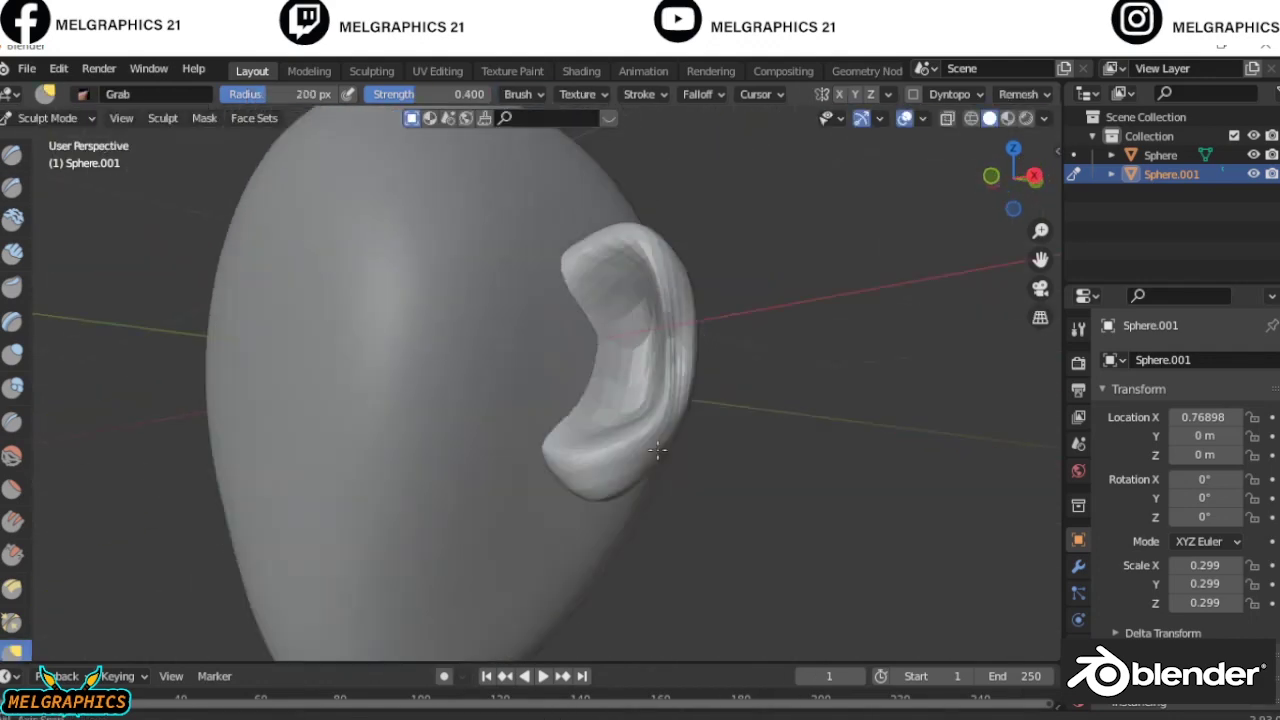
mouse_move(657, 450)
middle_down()
mouse_move(531, 471)
mouse_move(600, 400)
middle_up()
key(KP_1)
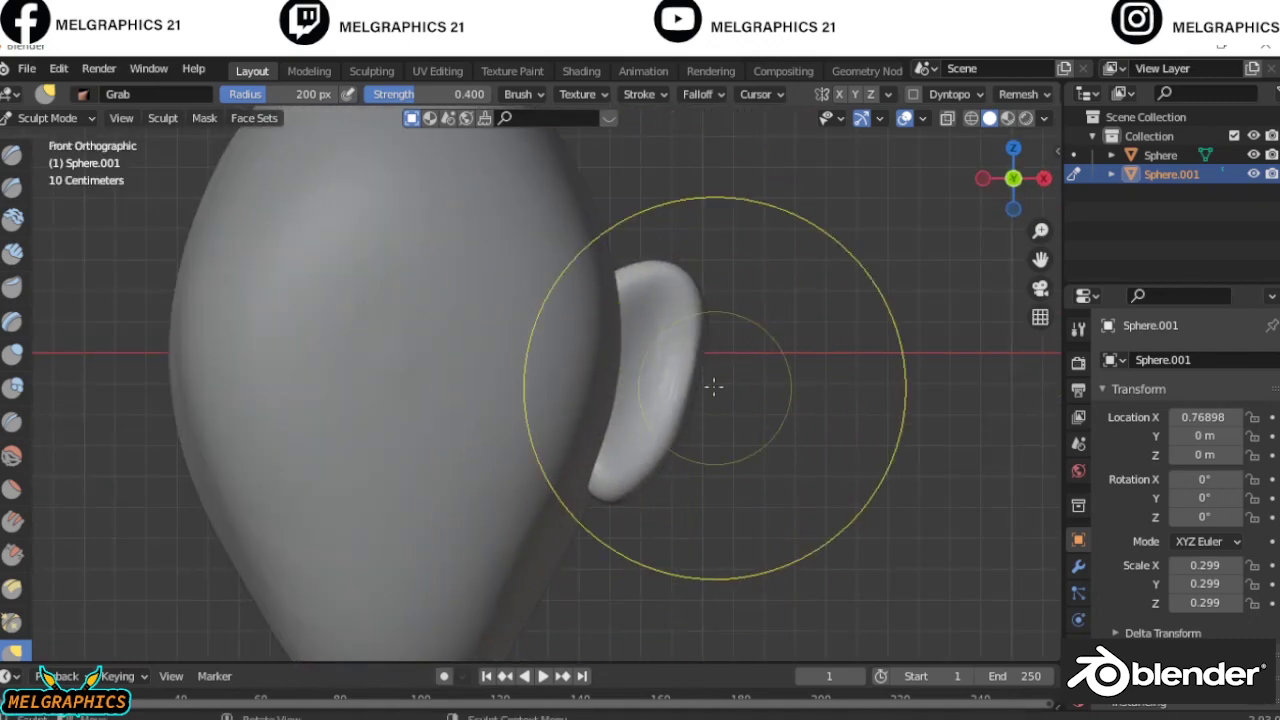
scroll(713, 387, down, 5)
In Object Mode, add and apply a Mirror modifier so ears sit on both sides
click(50, 118)
click(50, 142)
click(1078, 566)
click(1136, 359)
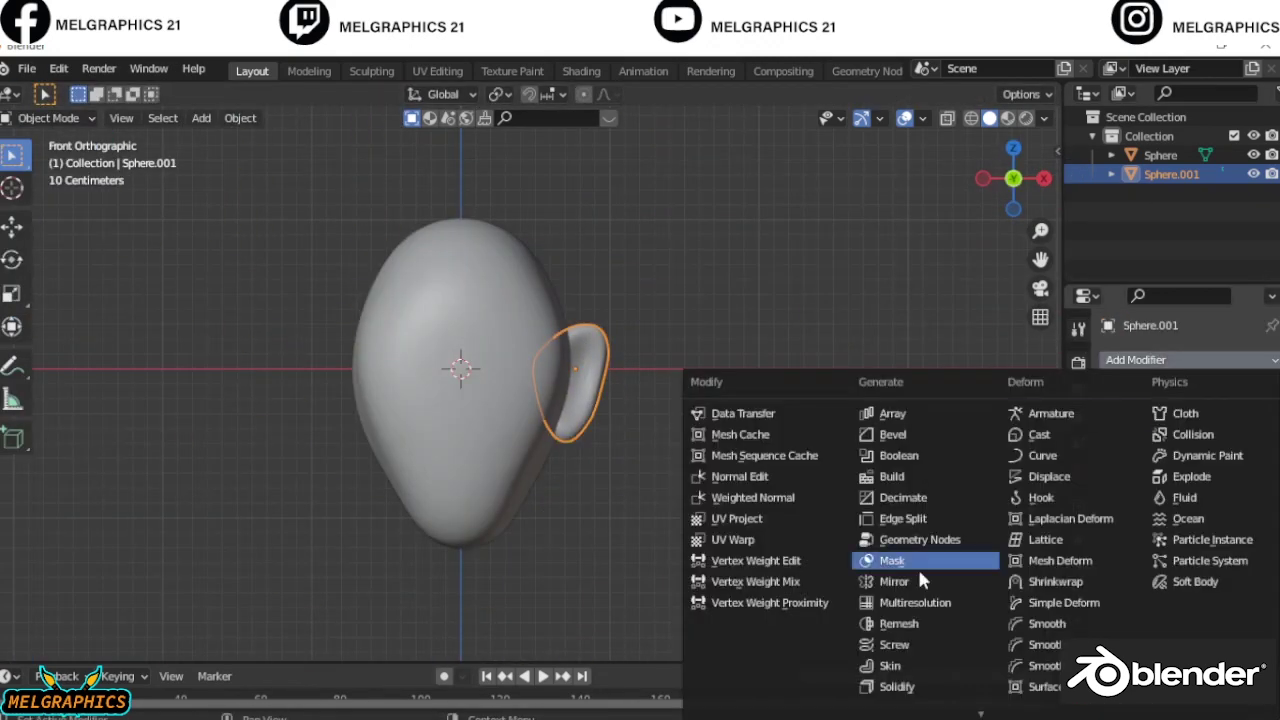
click(920, 576)
key(ctrl+a)
click(810, 367)
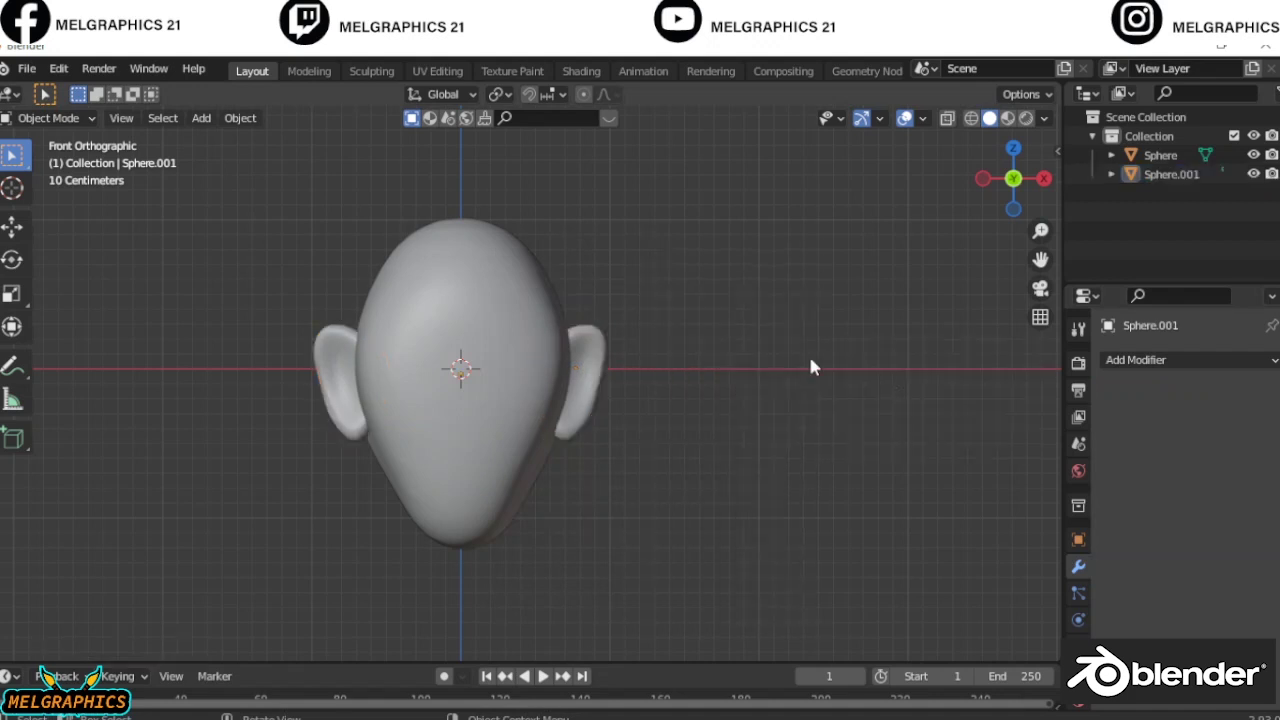
Select the head, toggle Sculpt Mode, then add a new UV sphere at the head's centre
scroll(758, 289, up, 3)
click(50, 118)
click(274, 228)
click(50, 118)
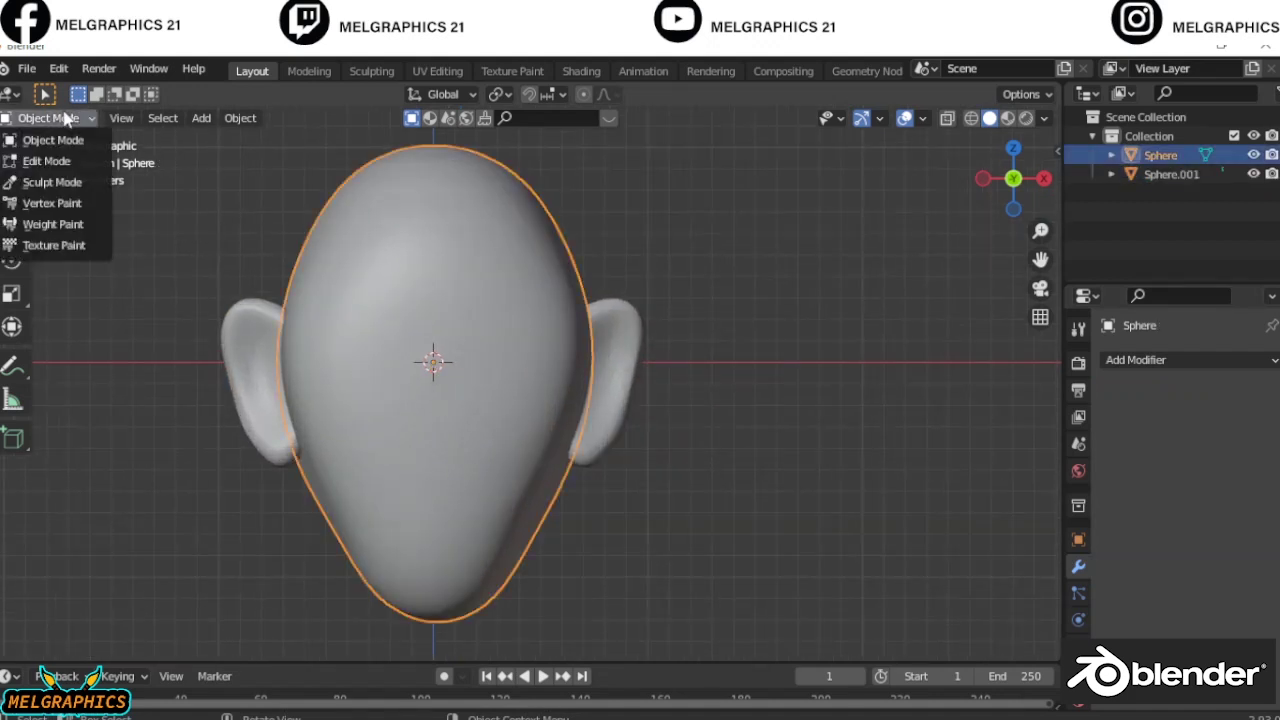
click(50, 118)
click(57, 180)
scroll(380, 351, up, 3)
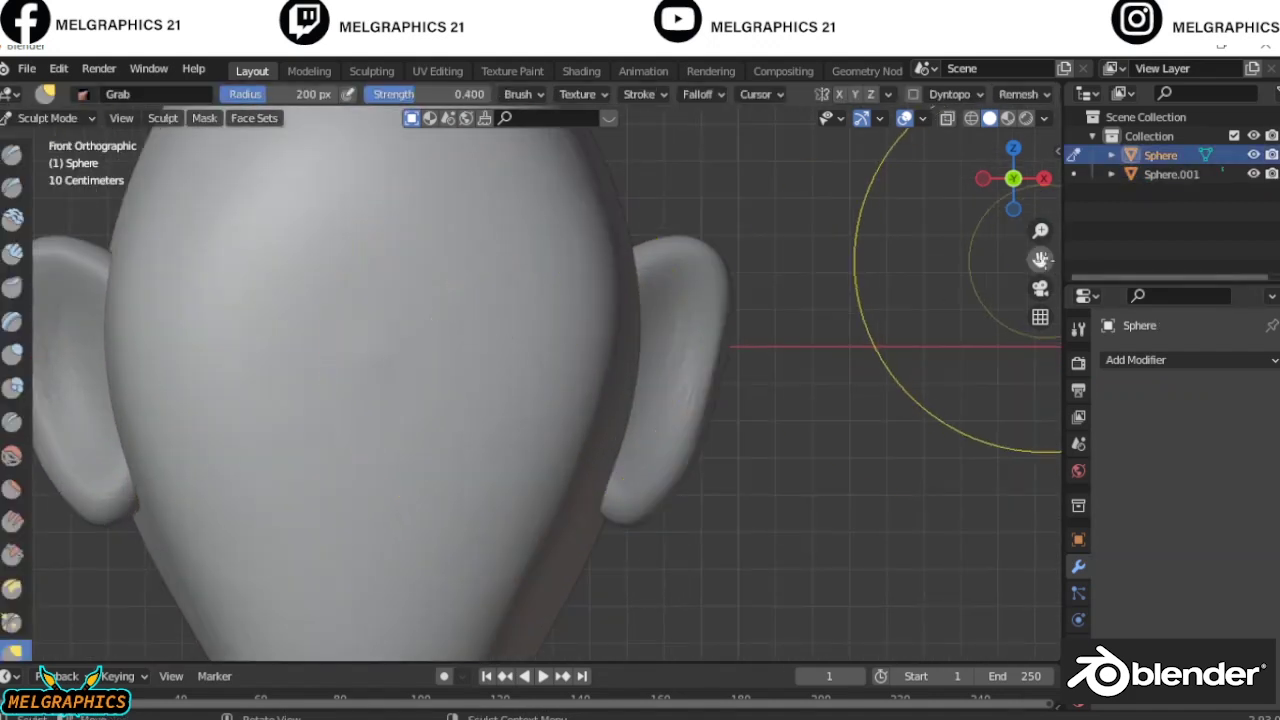
key(shift+a)
click(600, 398)
Scale the new sphere down and lower it along Z onto the face
key(s)
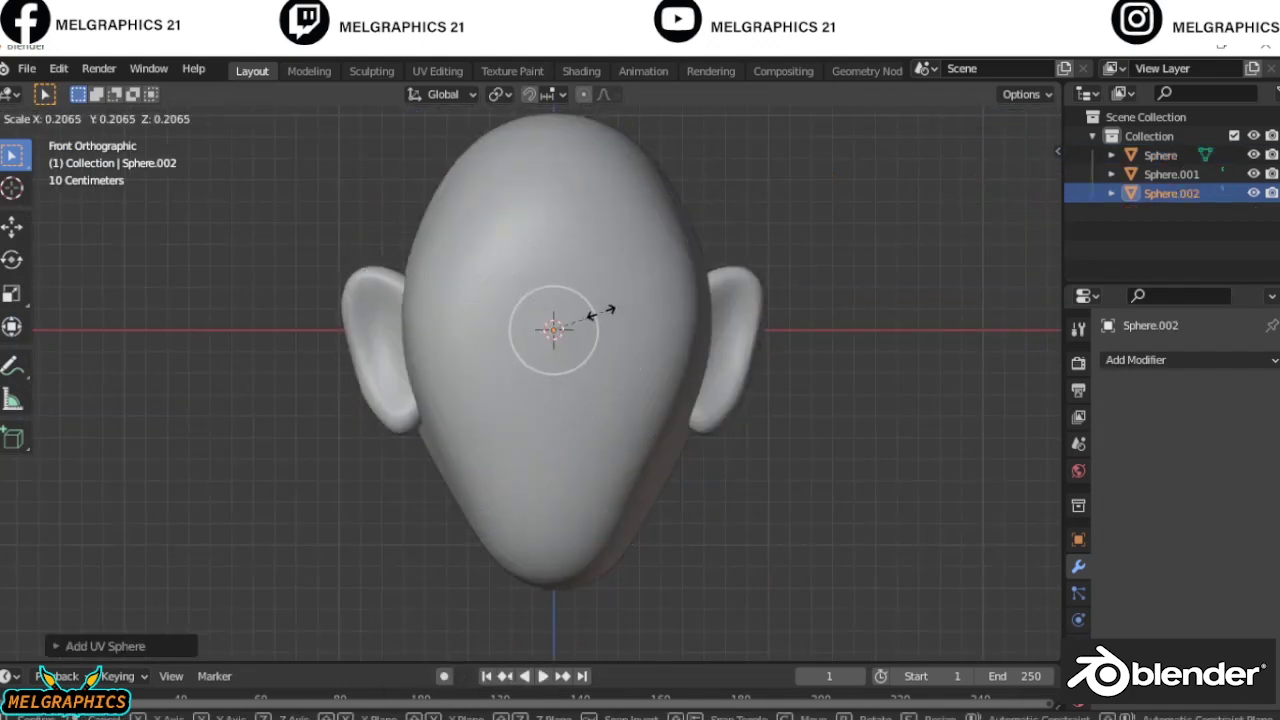
click(596, 324)
key(g)
key(z)
click(591, 372)
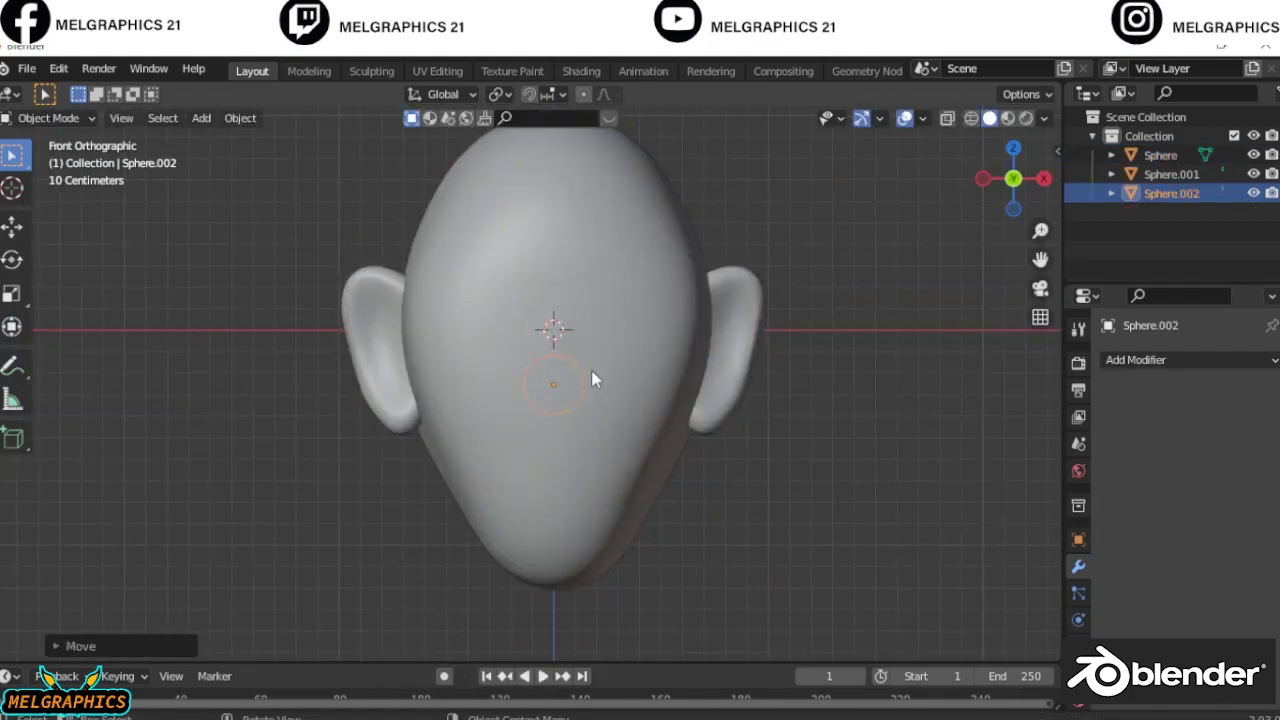
key(s)
click(629, 370)
From the right view, move the nose forward along Y in front of the face
key(KP_3)
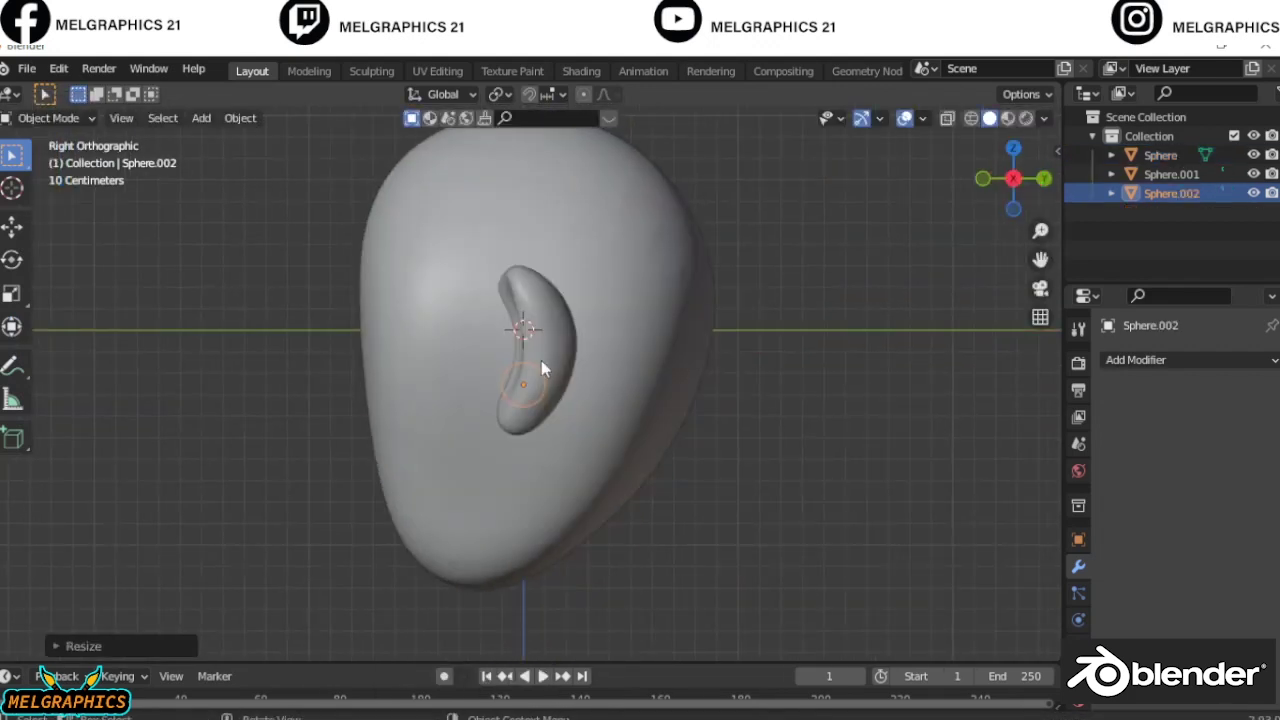
key(g)
key(y)
click(385, 424)
key(KP_1)
click(48, 118)
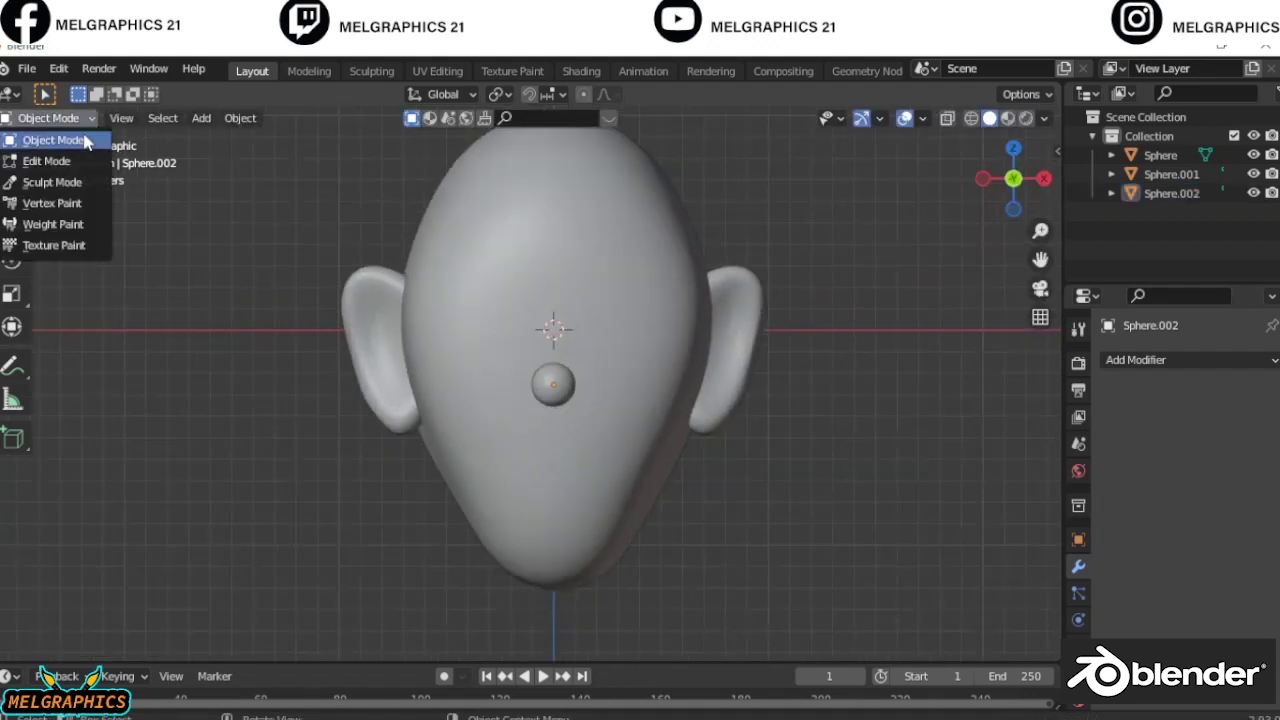
scroll(627, 270, up, 3)
click(48, 118)
Put the head in Sculpt Mode with a 63 px brush radius and X symmetry
click(549, 317)
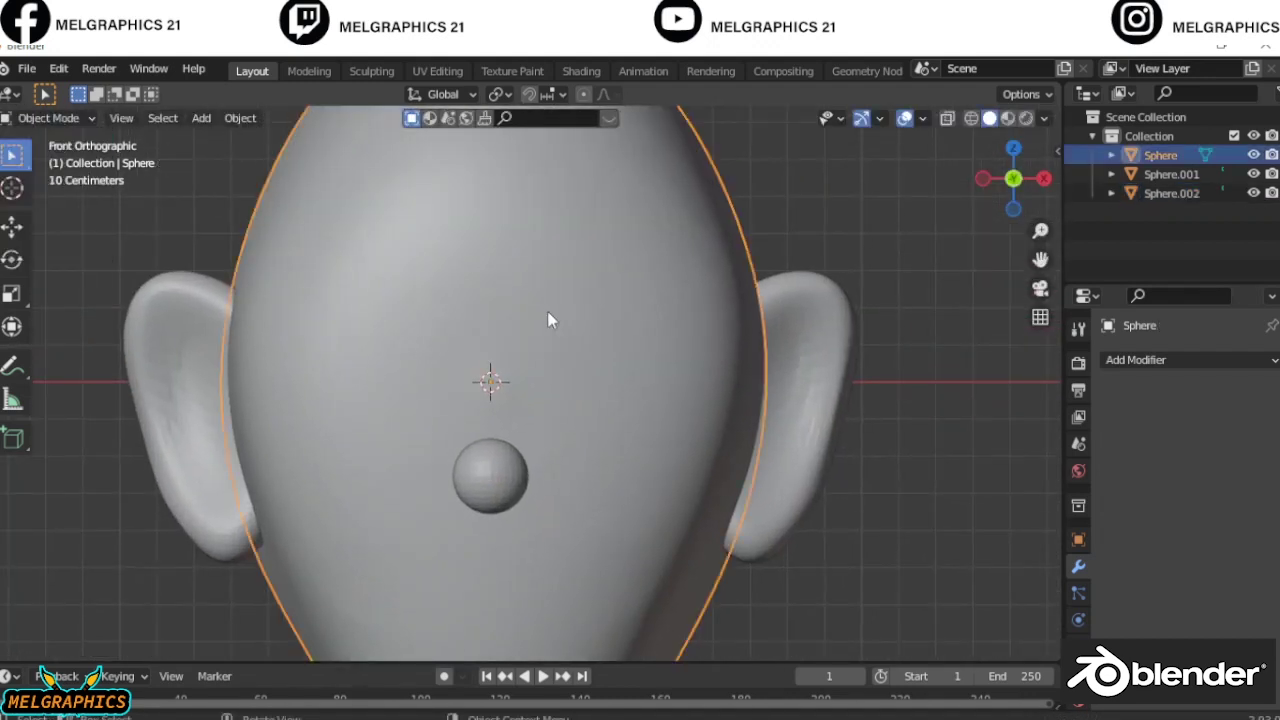
click(48, 118)
click(40, 182)
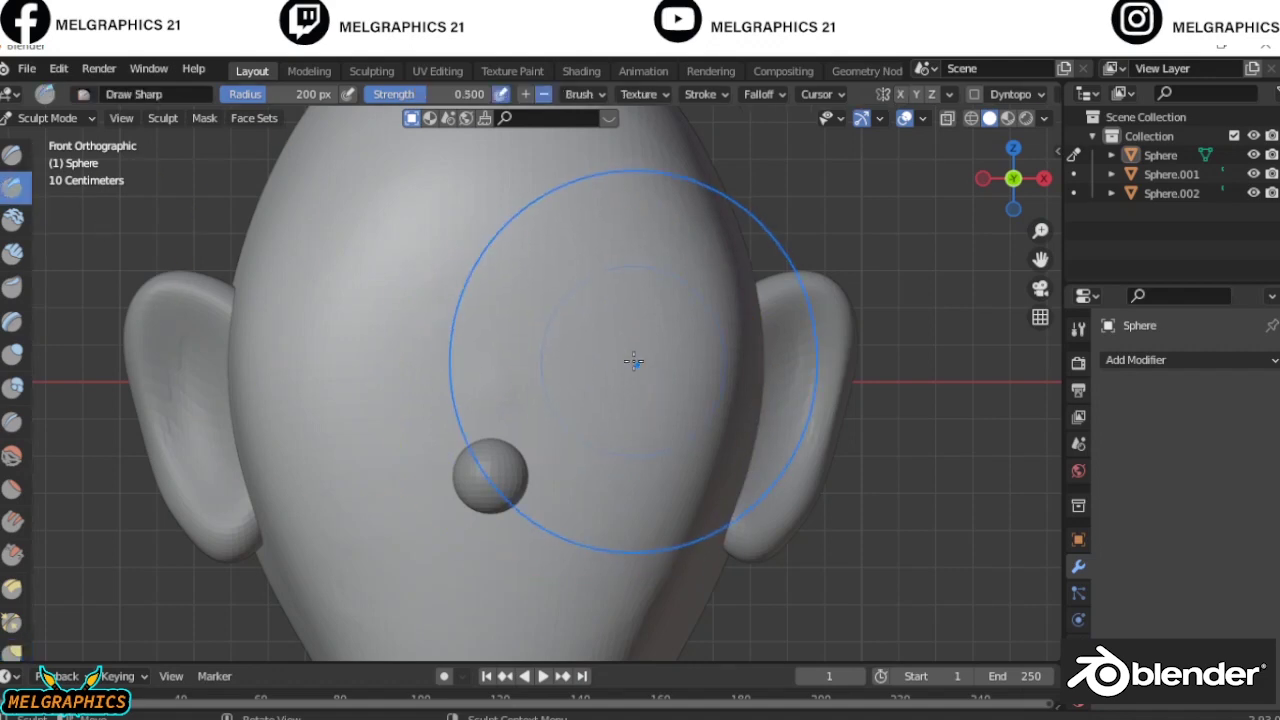
key(f)
click(570, 337)
click(900, 94)
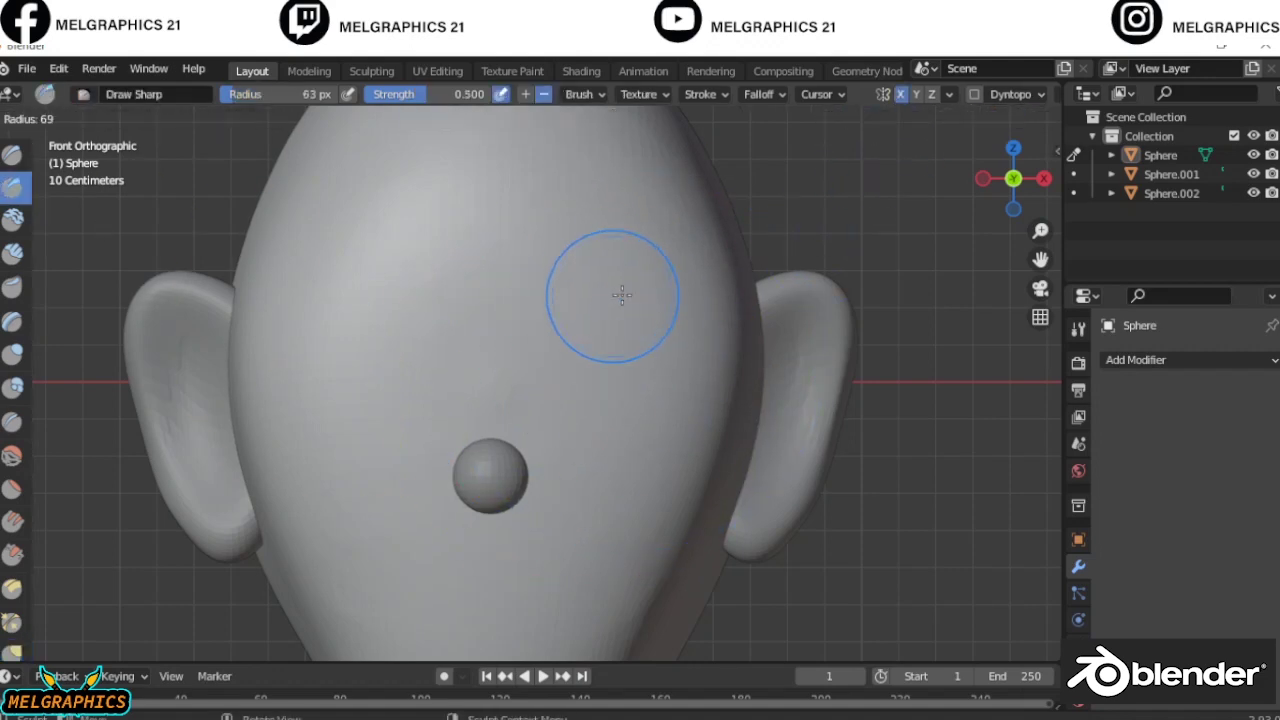
Sculpt two mirrored eye sockets above the nose, then return to Object Mode
drag(623, 294, 611, 320)
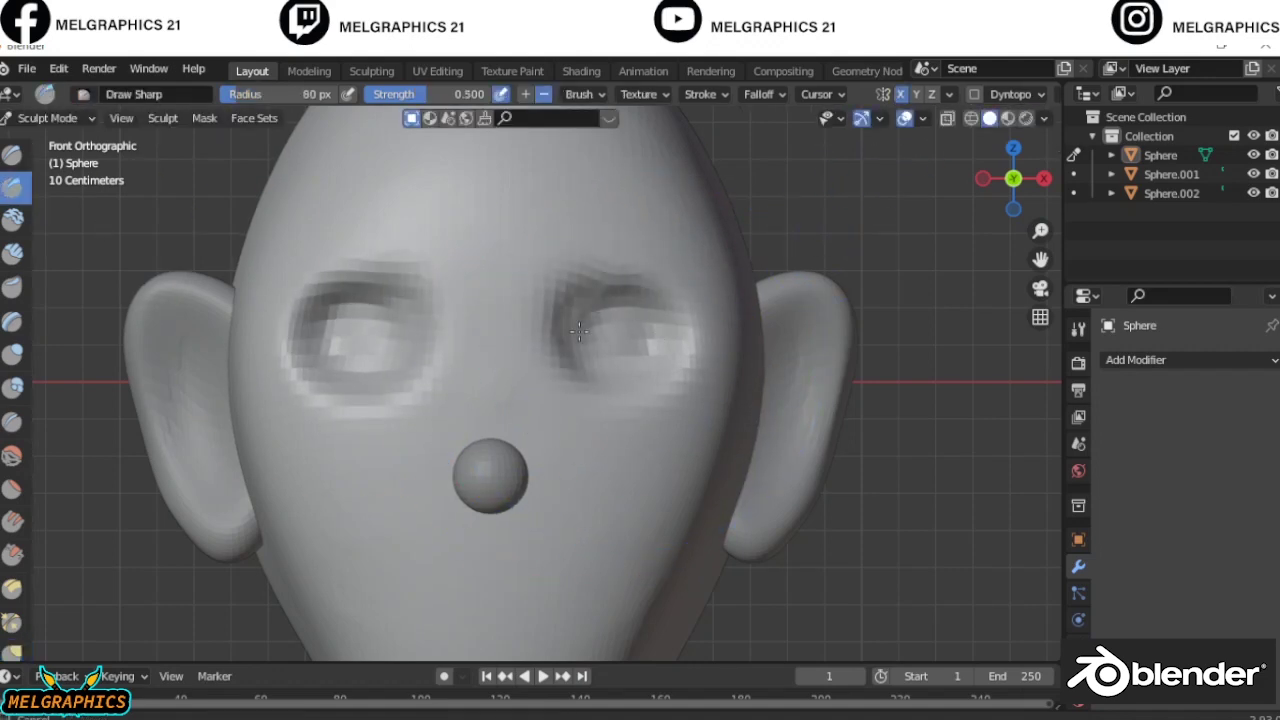
middle_drag(579, 331, 636, 332)
key(KP_1)
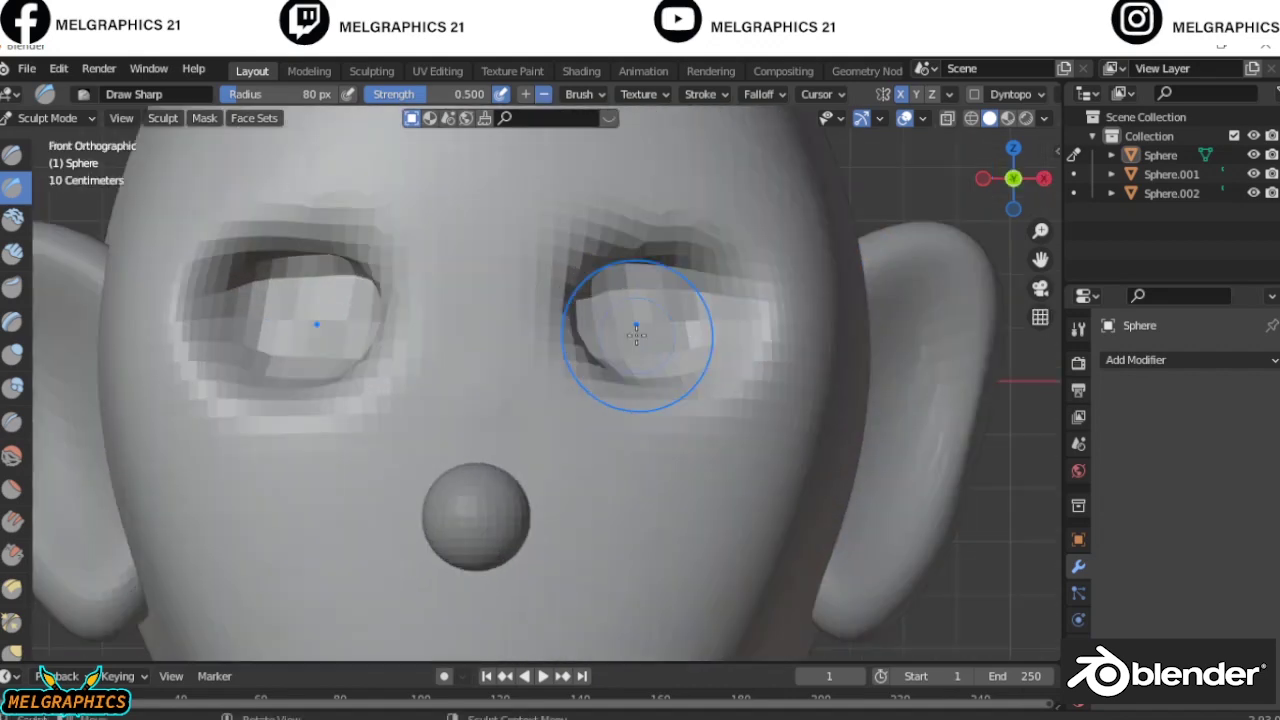
key(ctrl+Tab)
Add a small UV sphere and place it in the right eye socket
key(shift+a)
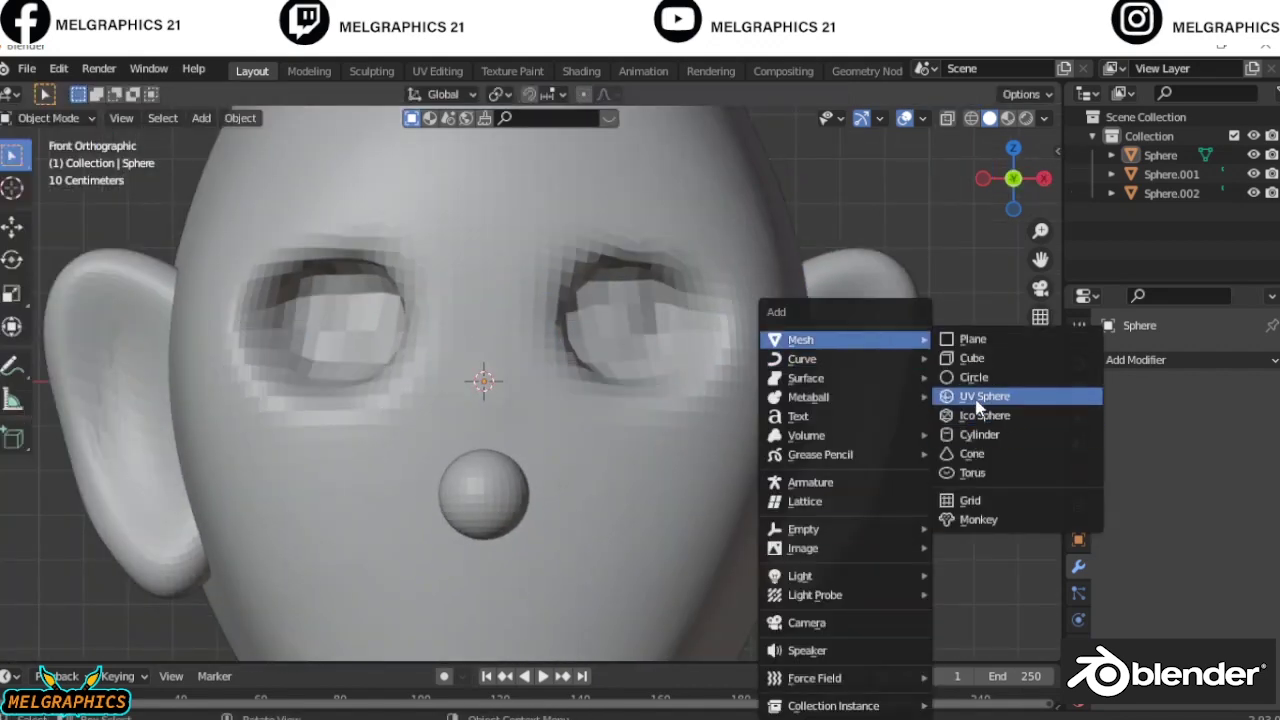
click(985, 396)
key(s)
click(539, 375)
key(g)
key(x)
click(690, 380)
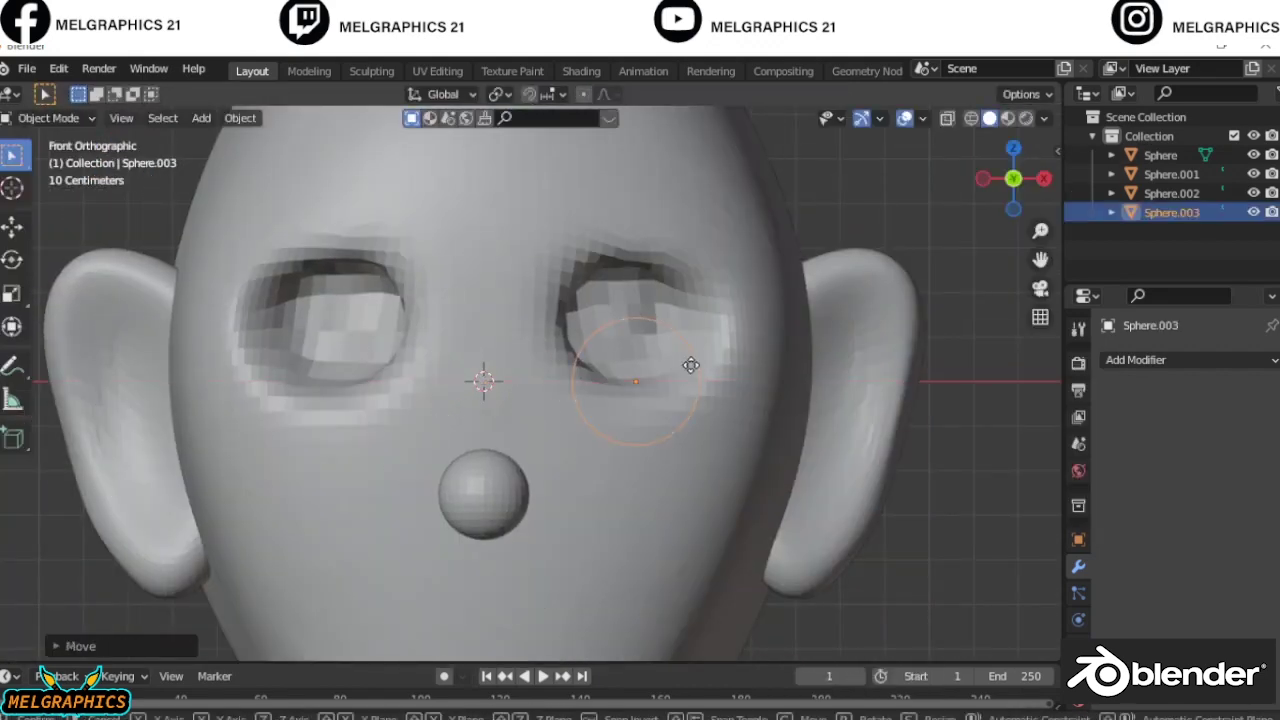
Resize the eyeball and push it forward along Y into the socket from the side view
key(g)
click(687, 347)
key(s)
click(709, 370)
key(KP_3)
key(g)
key(y)
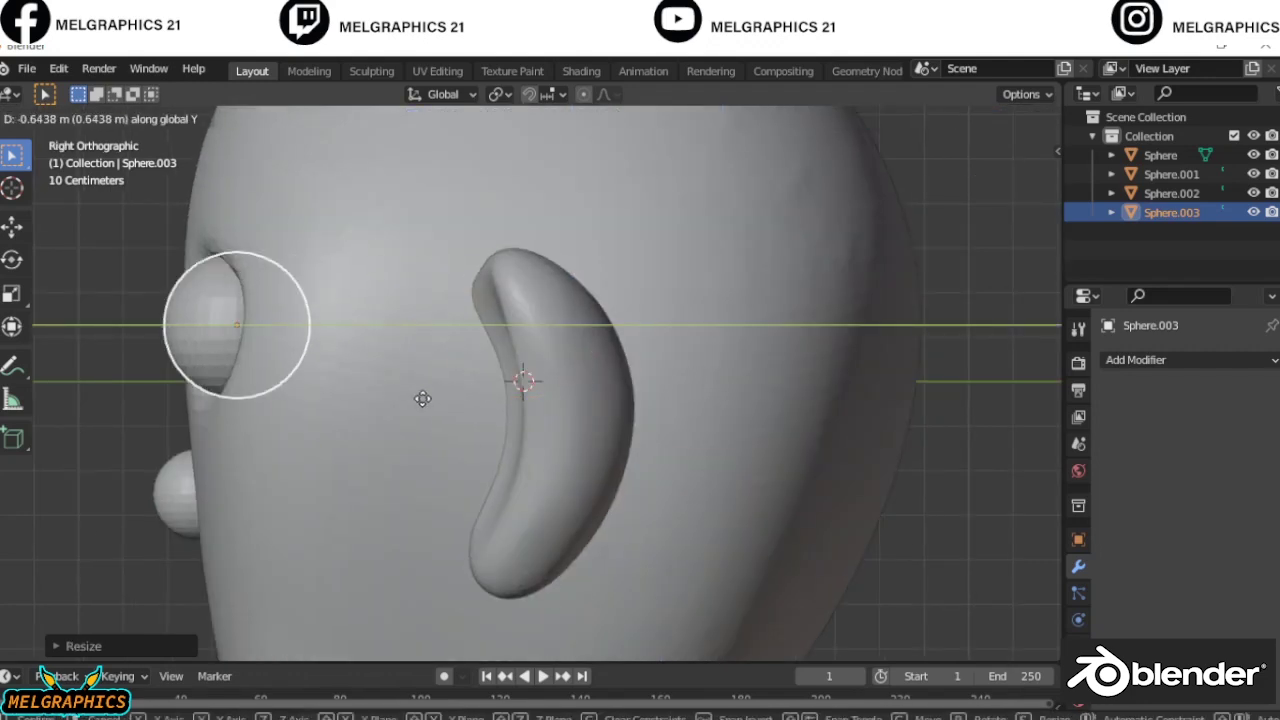
key(Return)
key(KP_1)
key(n)
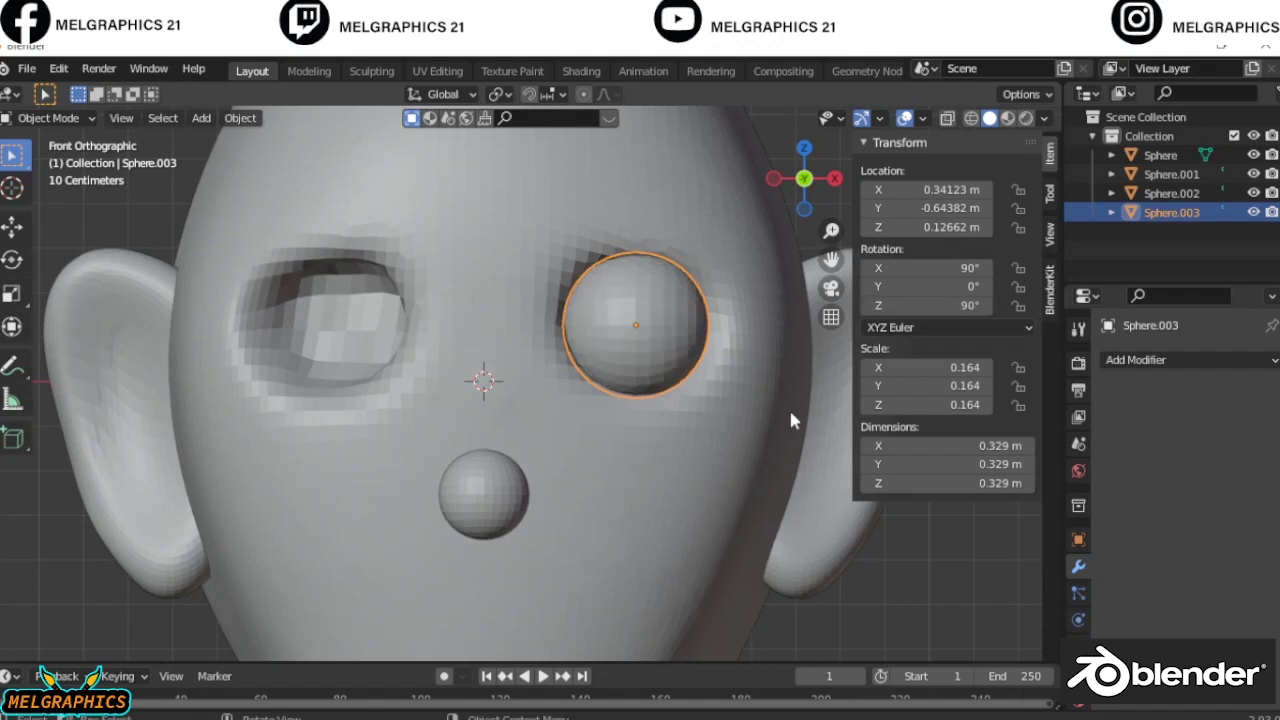
Apply Shade Smooth to the eyeball sphere
scroll(790, 420, up, 2)
scroll(578, 399, up, 2)
scroll(323, 155, up, 2)
click(395, 153)
right_click(398, 153)
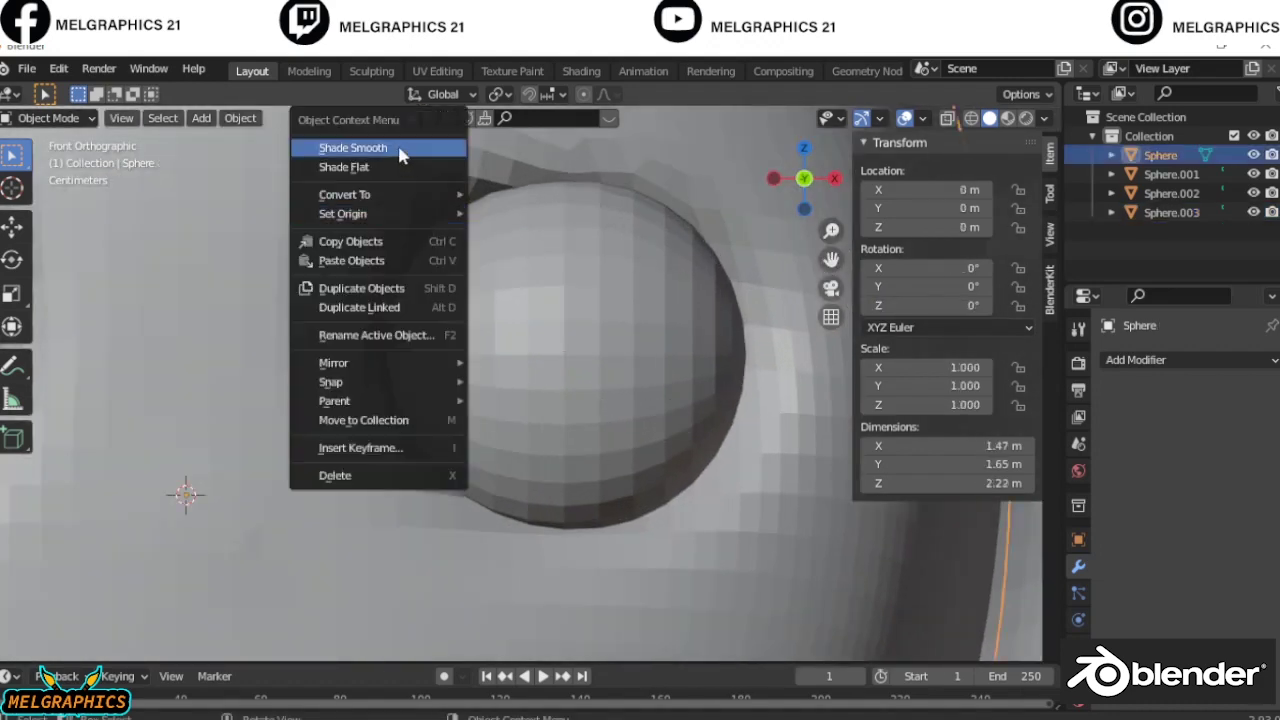
click(362, 297)
right_click(362, 297)
click(365, 297)
In Edit Mode face select, box-select a band of faces across the eyeball
key(Tab)
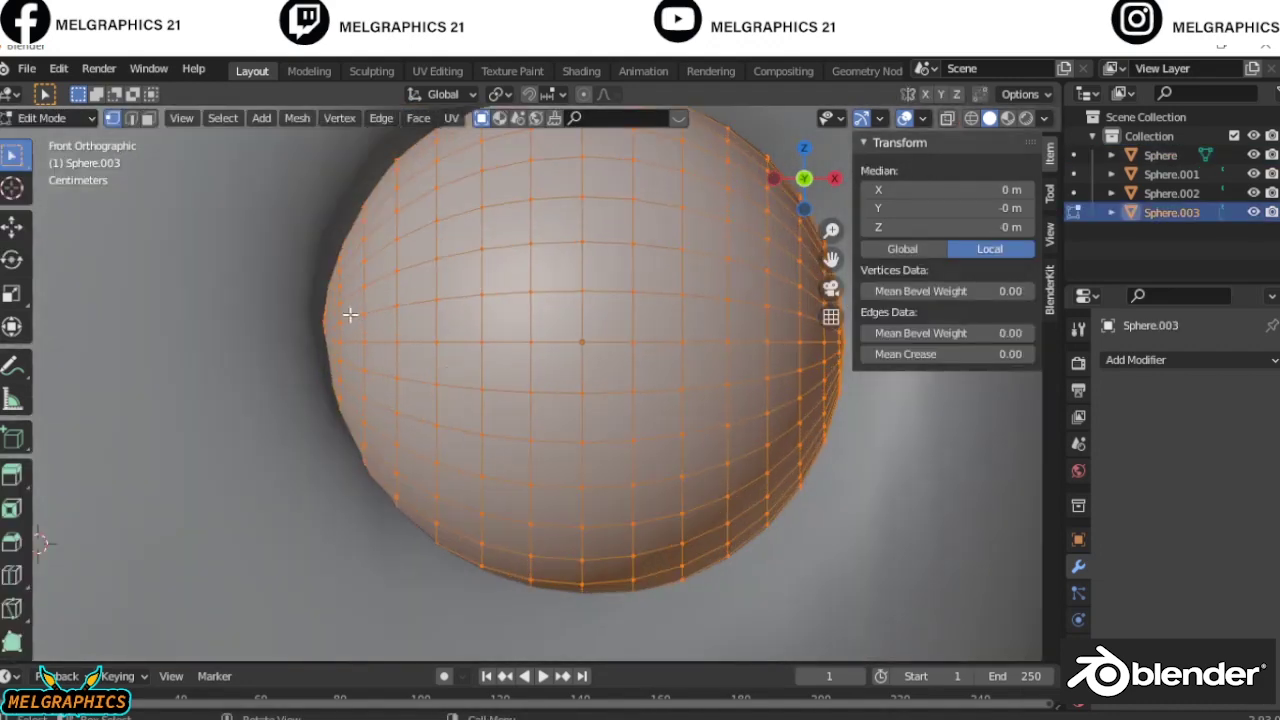
key(3)
click(372, 295)
drag(330, 322, 388, 346)
middle_drag(463, 298, 743, 366)
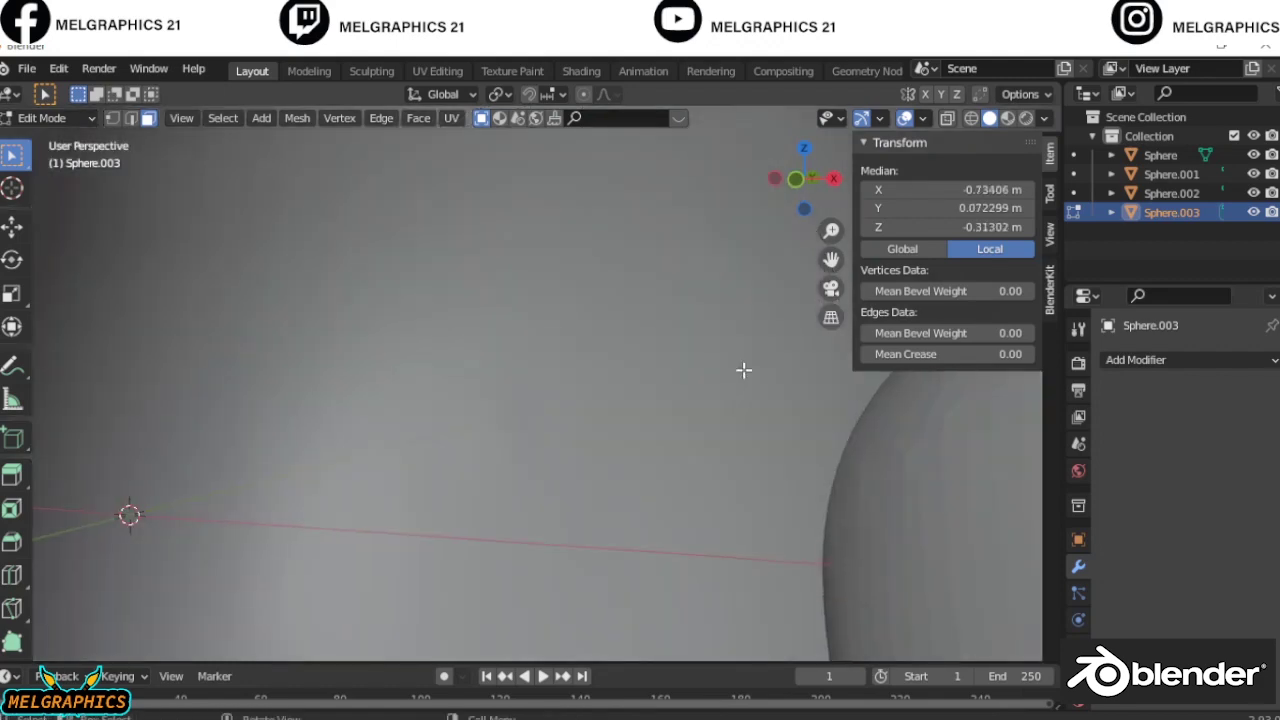
drag(214, 271, 420, 414)
Delete the selected face band to open the eye
scroll(397, 414, down, 5)
scroll(654, 372, up, 5)
scroll(297, 474, down, 3)
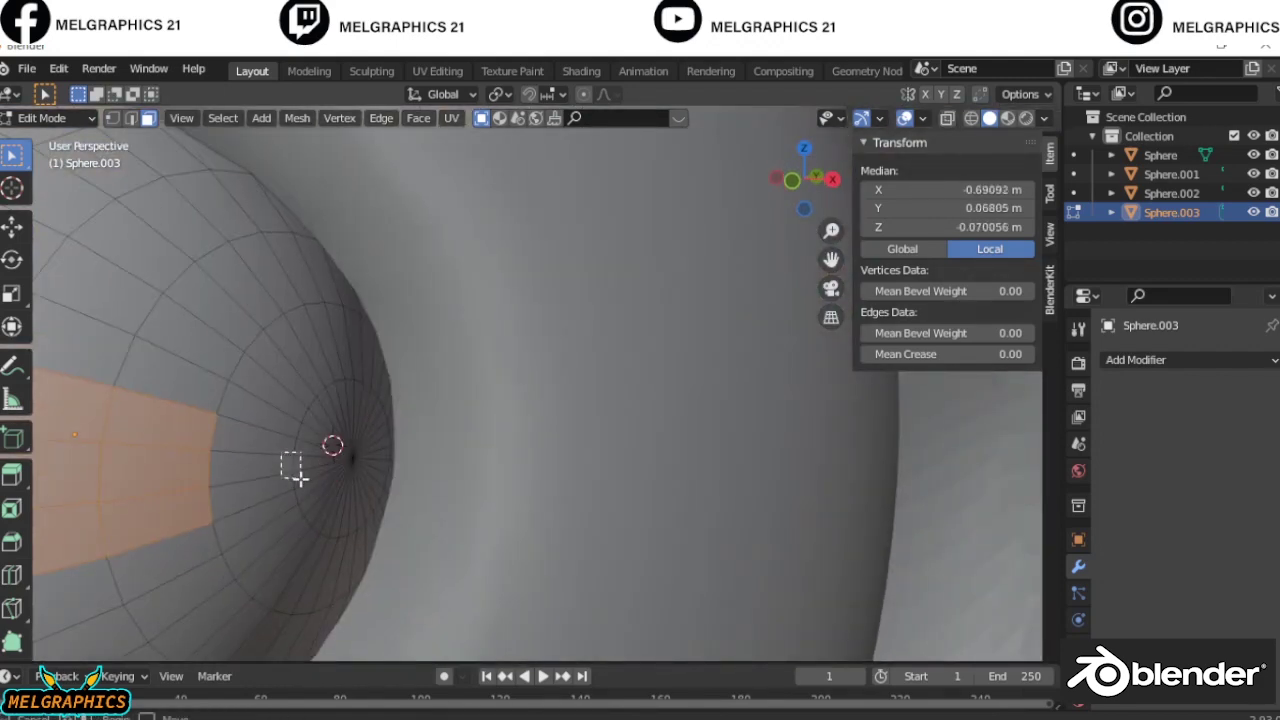
scroll(334, 466, up, 3)
key(KP_1)
key(x)
click(590, 368)
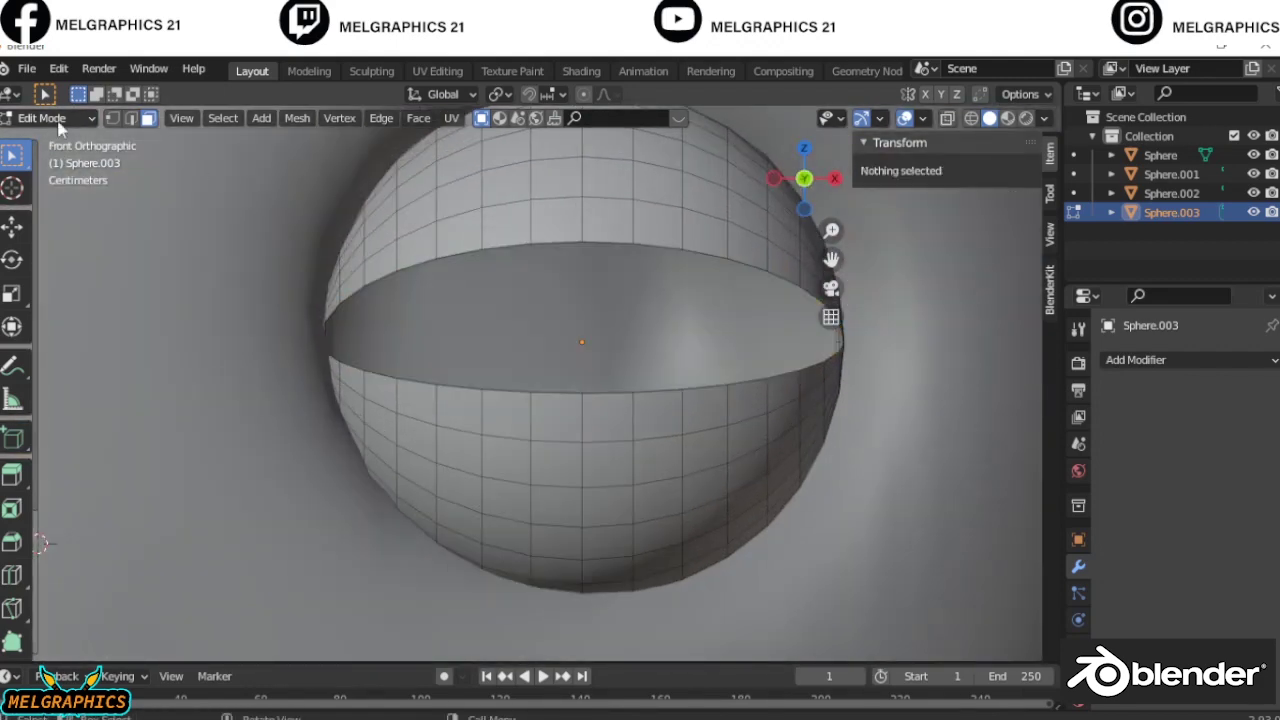
Back in Object Mode, add another UV sphere scaled to 0.184 for the eyelid
click(50, 118)
click(57, 134)
key(shift+a)
click(308, 216)
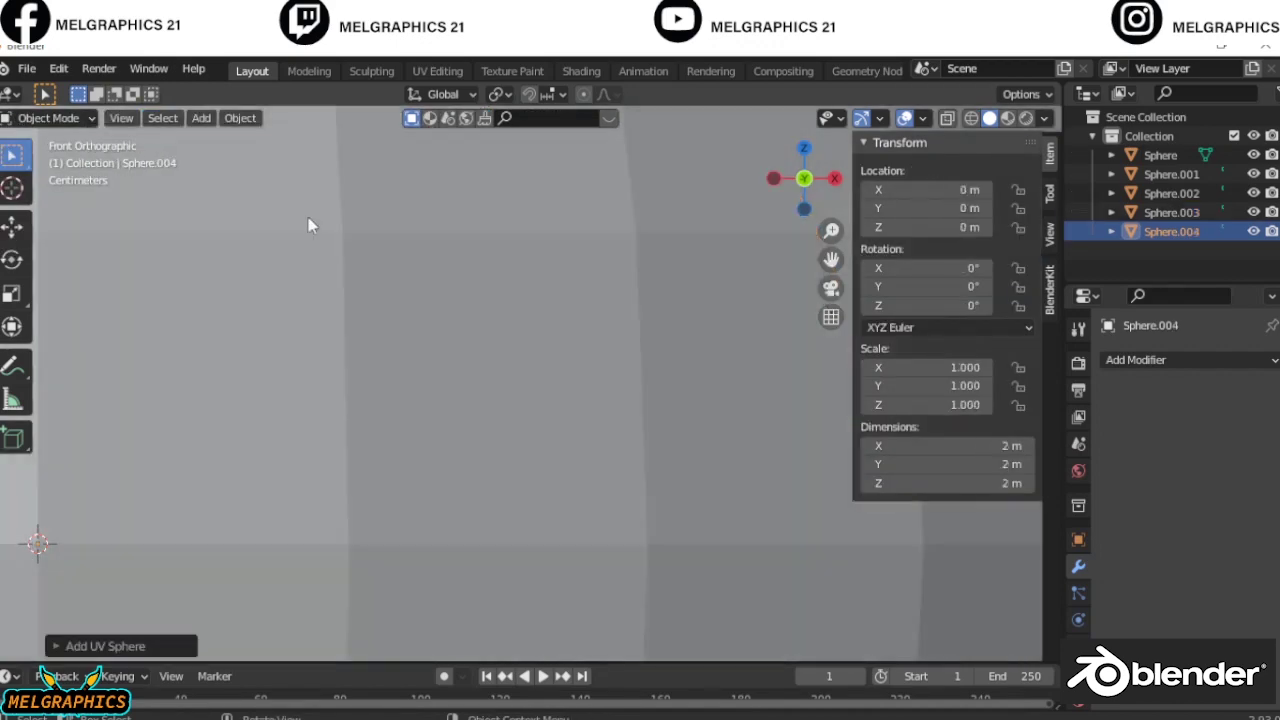
scroll(308, 217, down, 3)
key(s)
click(533, 449)
scroll(533, 449, up, 3)
scroll(533, 449, up, 2)
Move the eyelid sphere into the socket, shrink it to 0.163, and push it forward along Y
key(g)
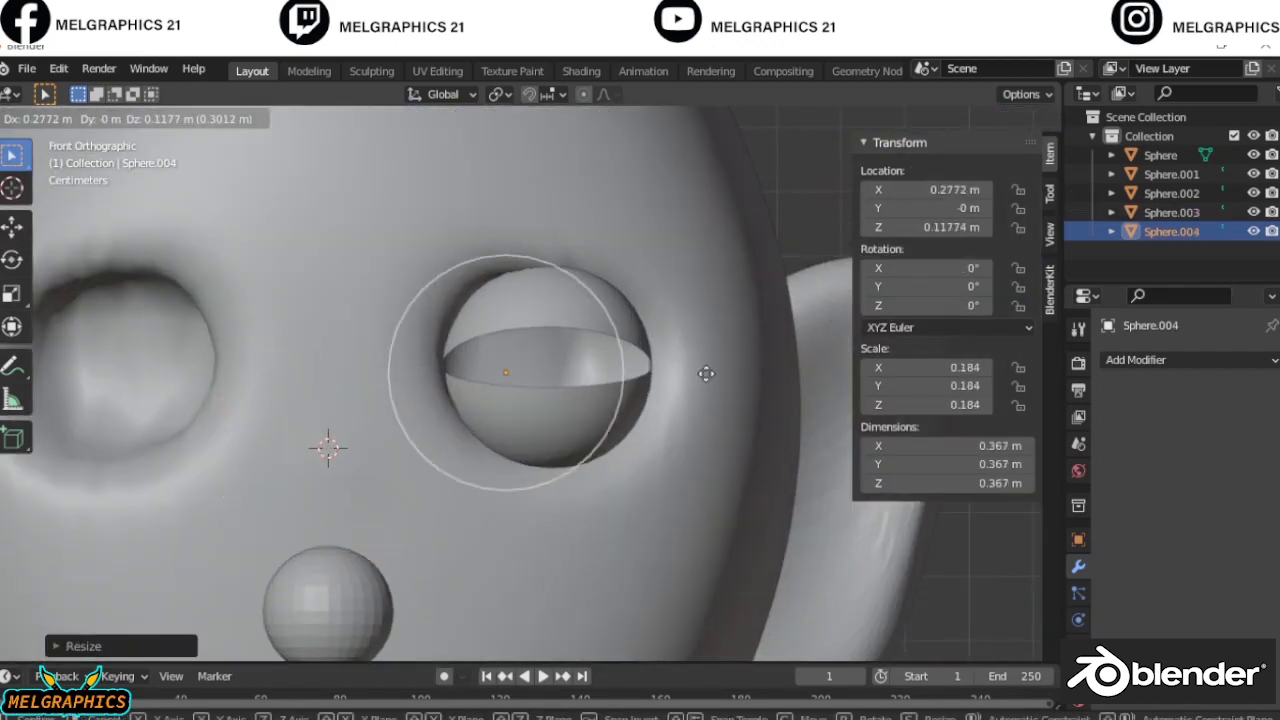
click(738, 377)
key(s)
click(734, 415)
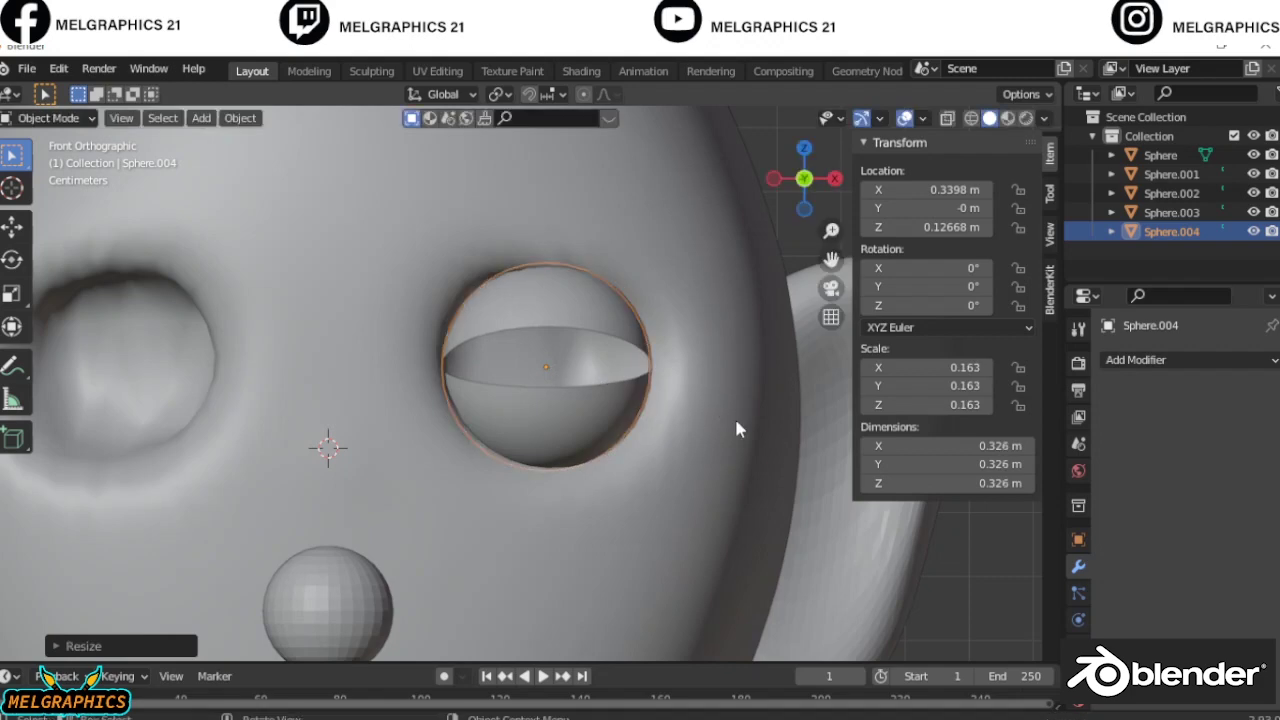
key(KP_3)
key(g)
key(y)
click(331, 464)
key(KP_1)
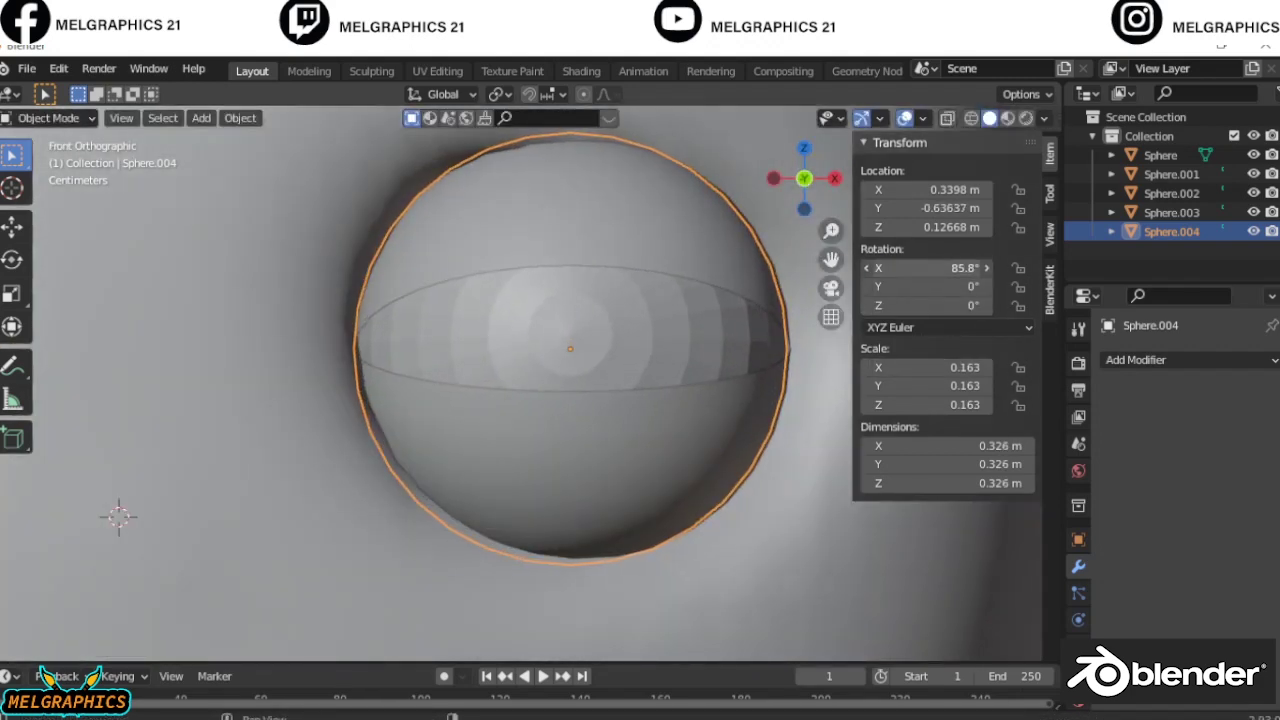
In Edit Mode, split part of the eyelid sphere's faces into a new object
click(543, 351)
click(543, 351)
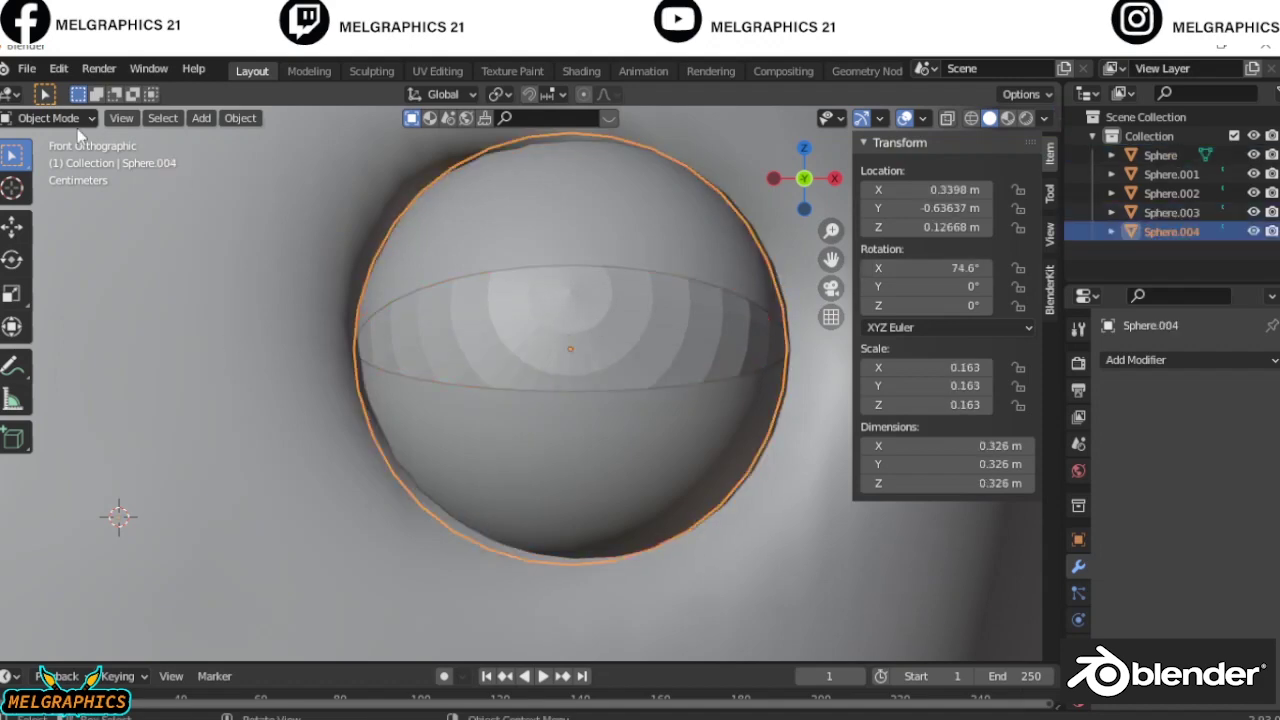
click(50, 118)
click(45, 157)
scroll(679, 259, up, 5)
click(679, 259)
right_click(620, 227)
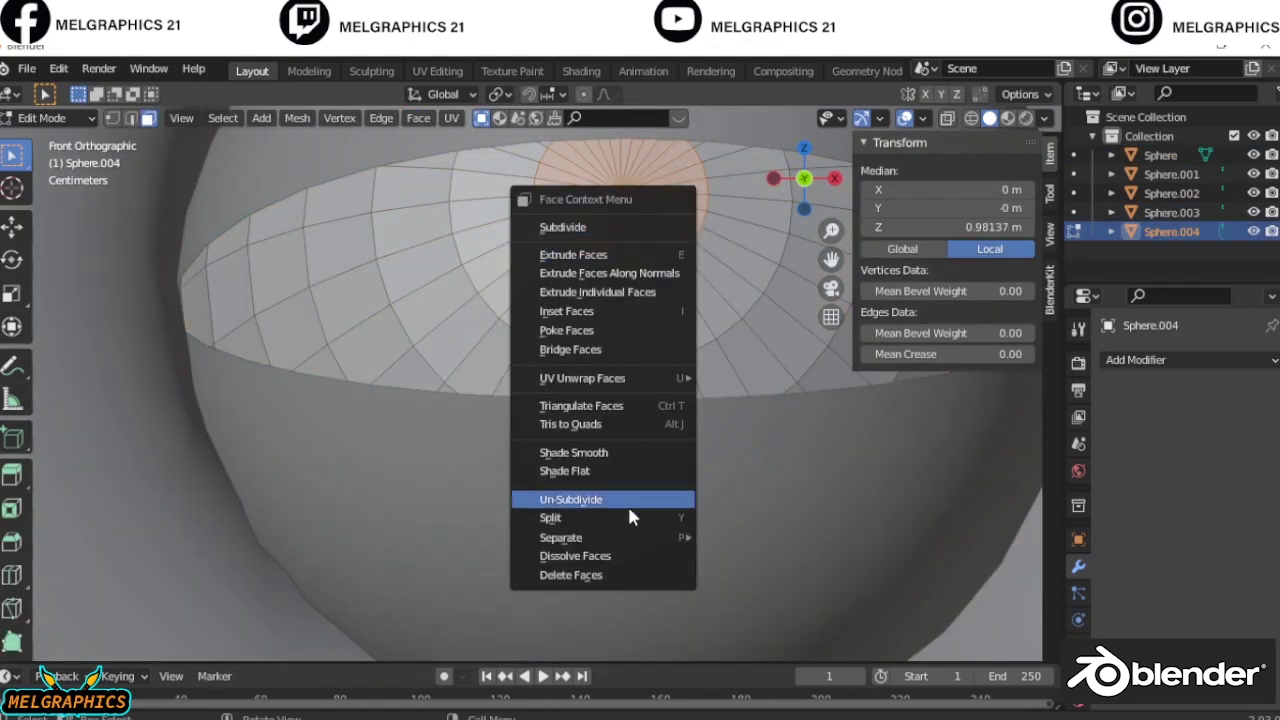
click(627, 503)
key(Tab)
Add and apply a Mirror modifier on the right eyeball
scroll(567, 440, down, 5)
click(1136, 360)
click(887, 484)
click(1170, 494)
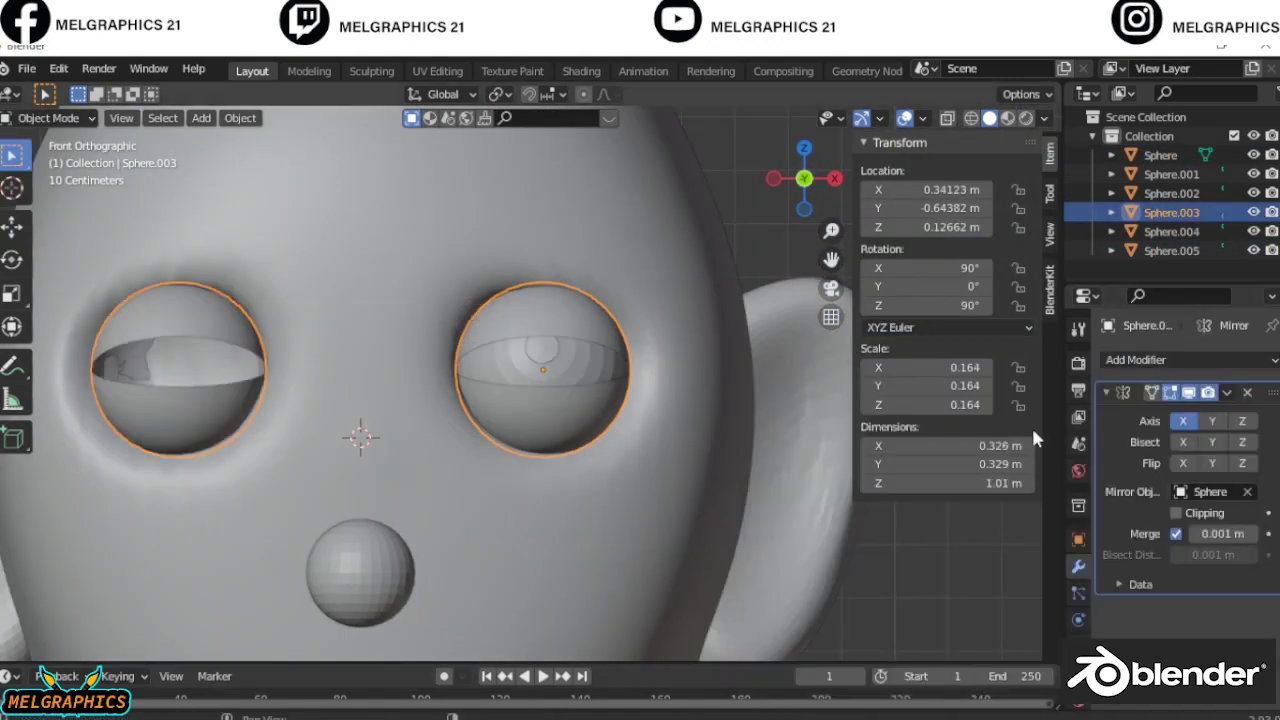
key(ctrl+a)
Select the right eyelid for mirroring and bring the chin into close view
click(279, 238)
click(1171, 231)
click(1136, 360)
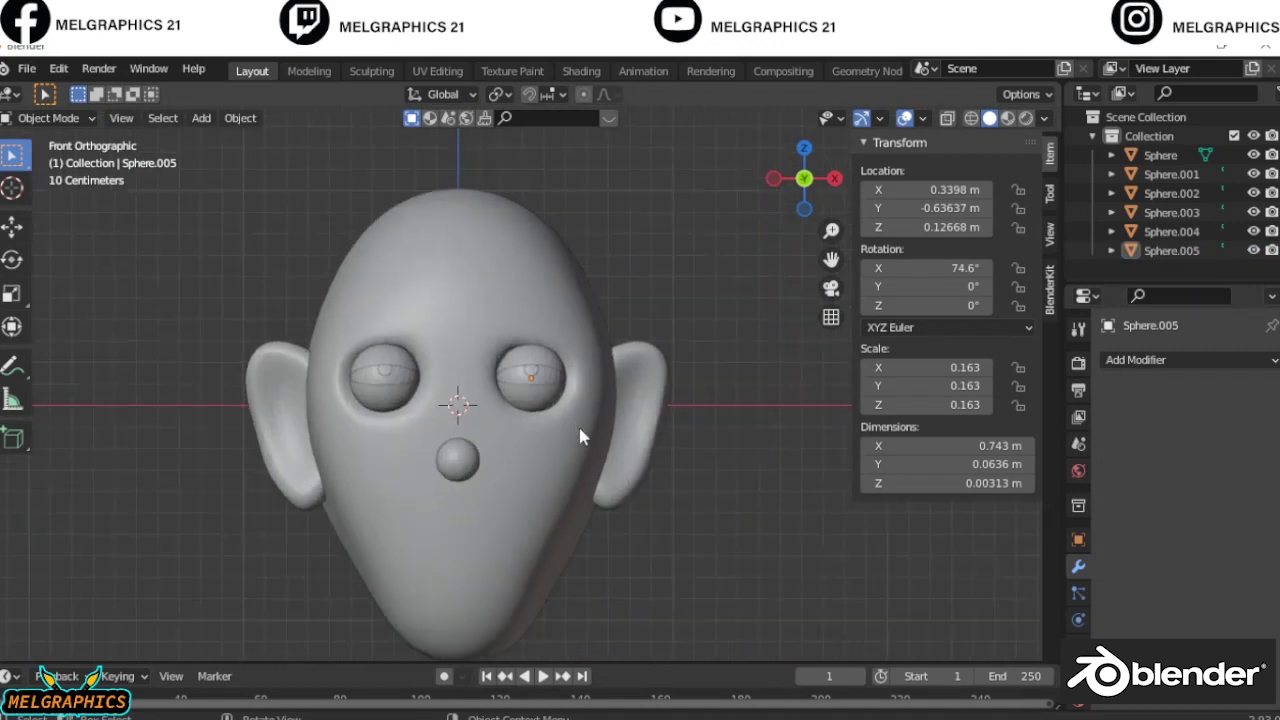
shift+middle_drag(581, 437, 575, 290)
scroll(570, 323, up, 5)
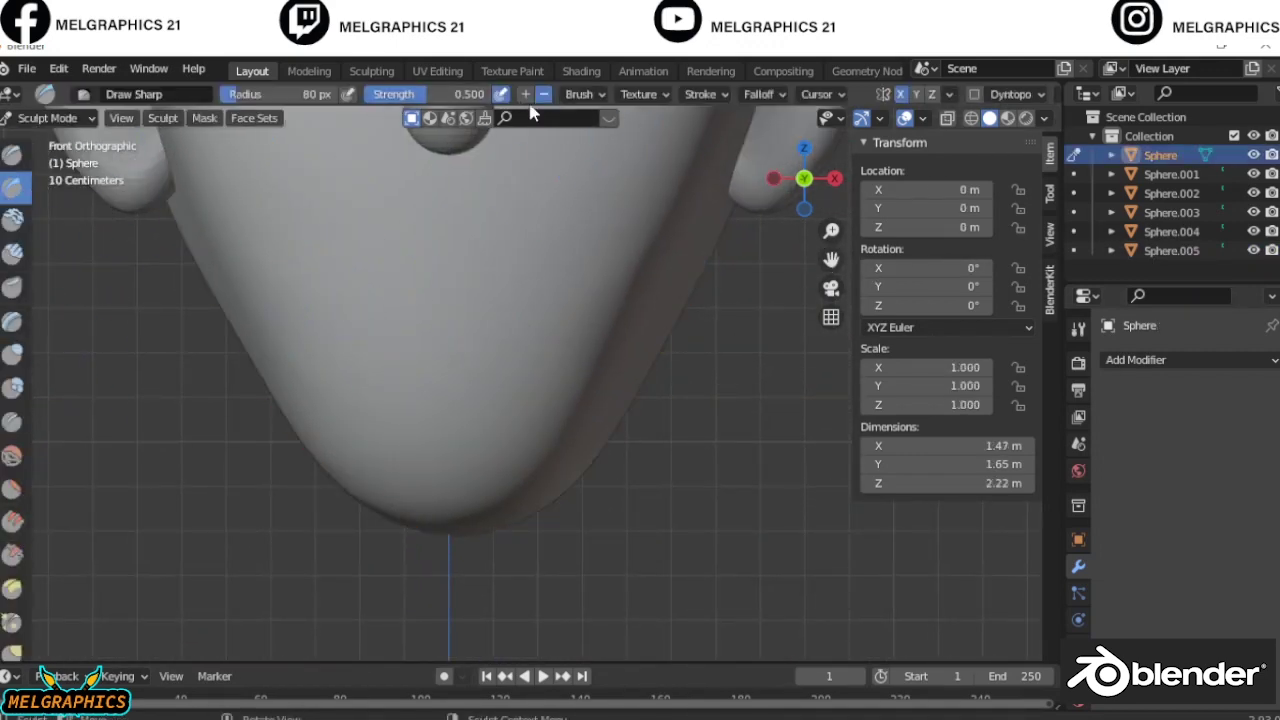
Undo the sharp lip and crease strokes on the chin, keeping a soft mouth crease
scroll(555, 290, up, 2)
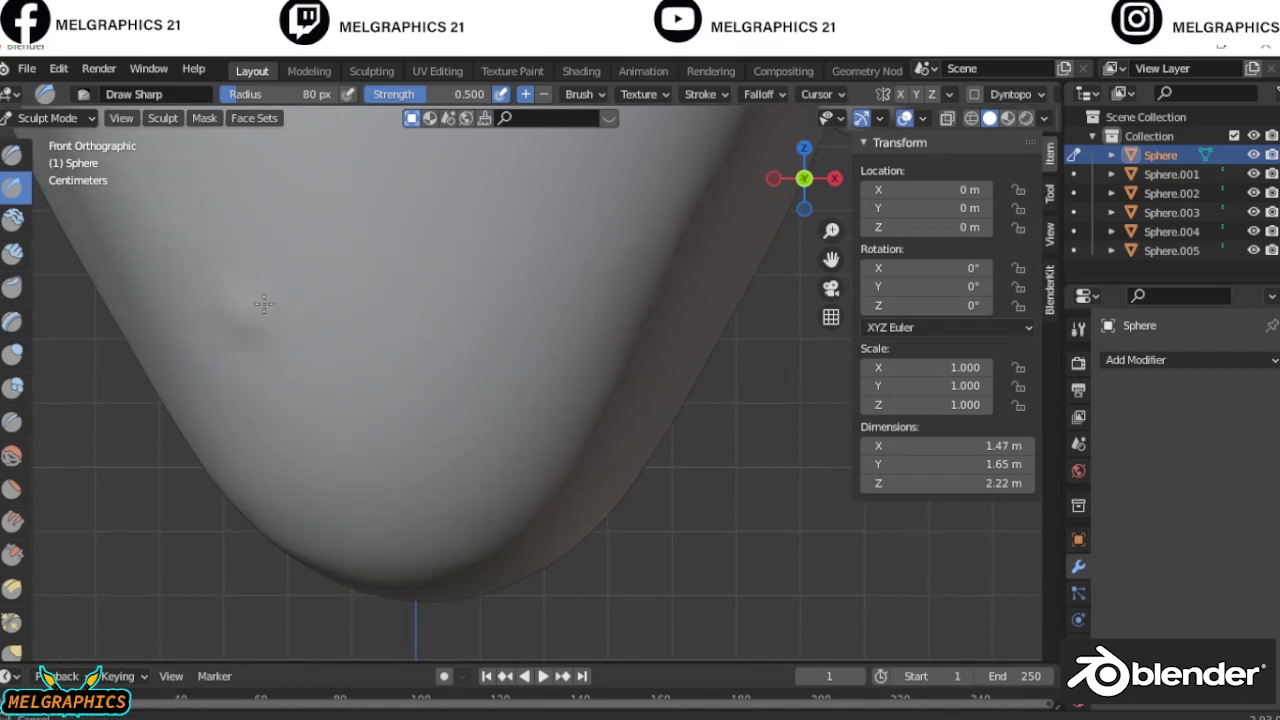
key(ctrl+z)
key(ctrl+z)
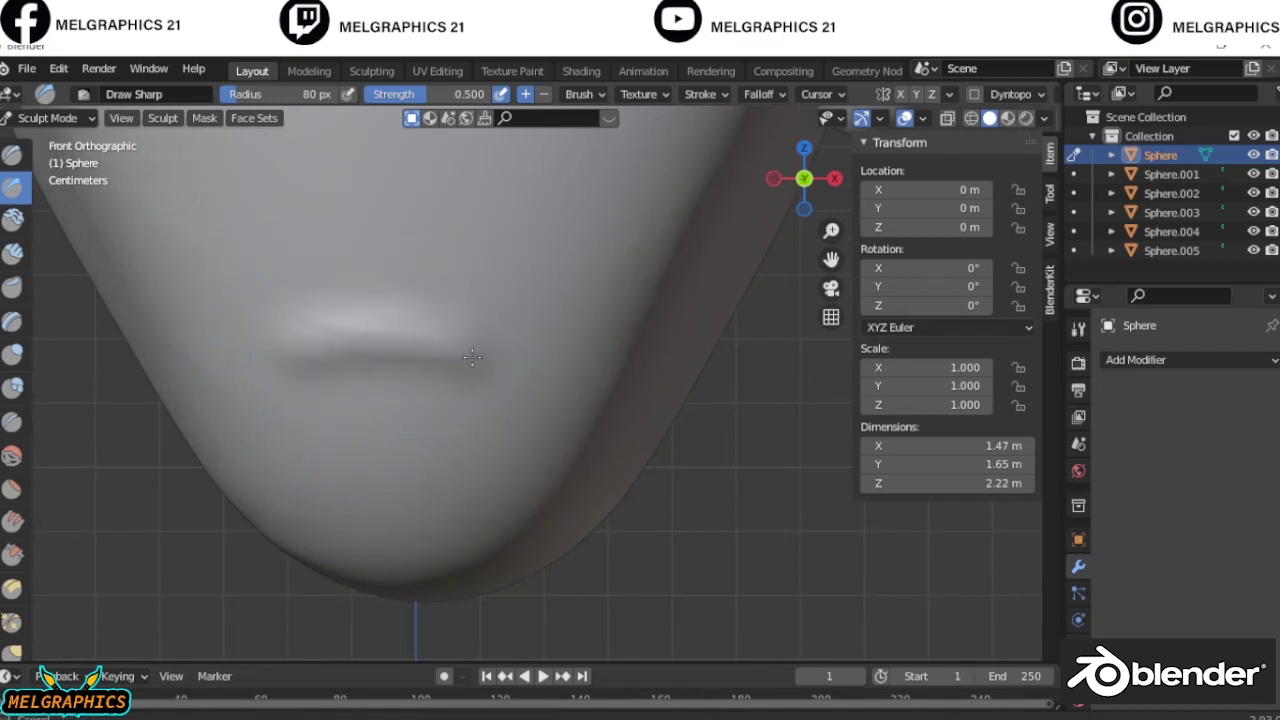
scroll(418, 393, down, 2)
middle_drag(557, 443, 463, 449)
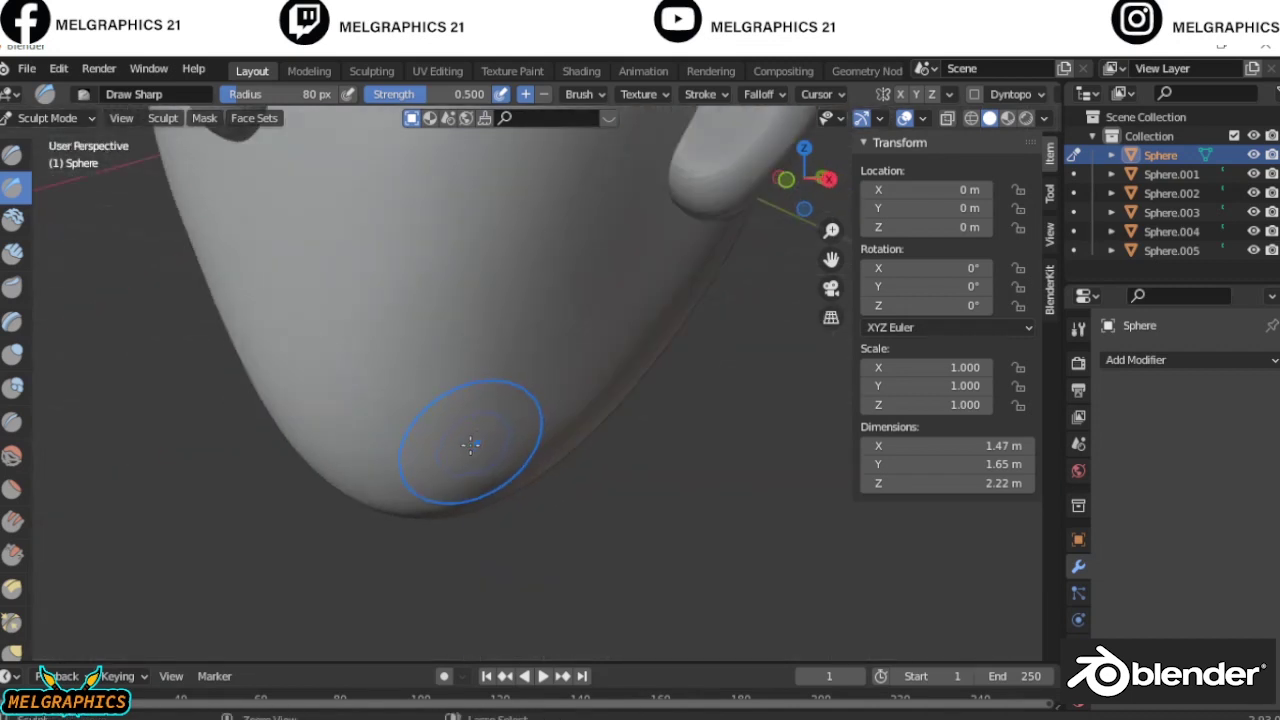
key(KP_1)
drag(308, 322, 500, 335)
key(ctrl+z)
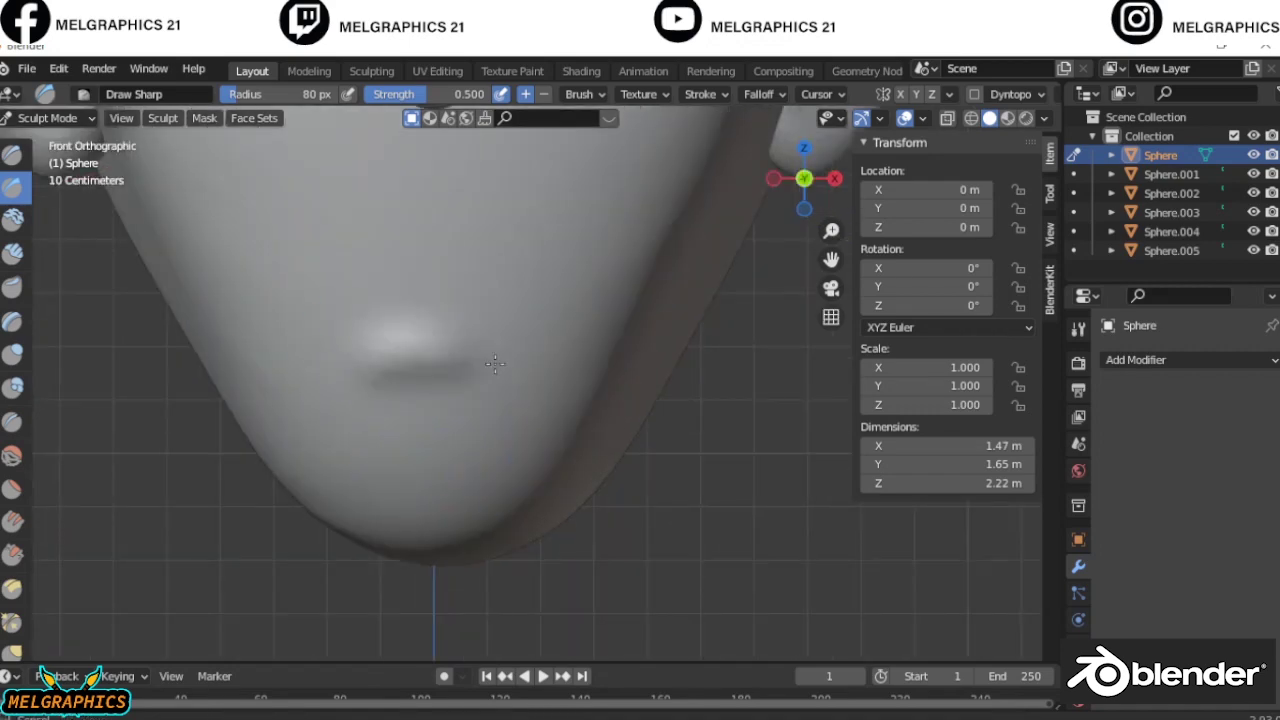
Re-centre the head, return to Object Mode, and add a new UV sphere
scroll(328, 366, down, 3)
shift+middle_drag(666, 271, 560, 300)
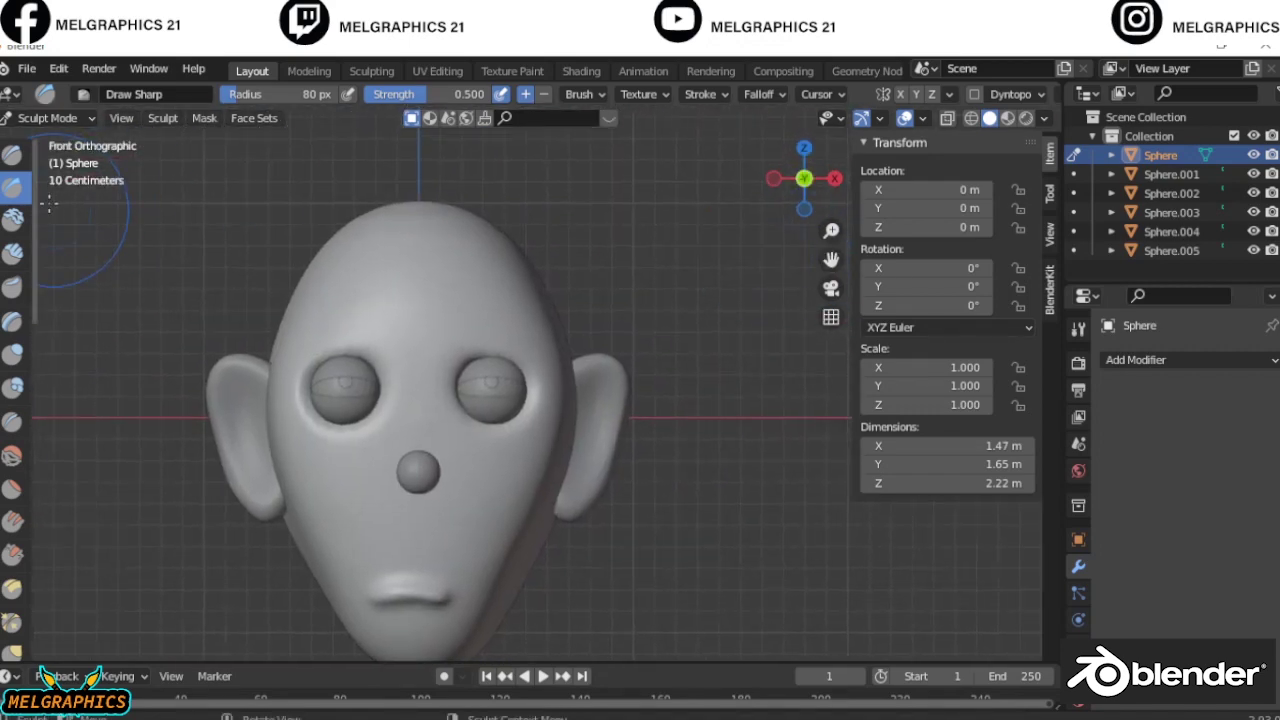
key(ctrl+Tab)
key(shift+a)
Shrink the new UV sphere down to eyebrow size
click(586, 391)
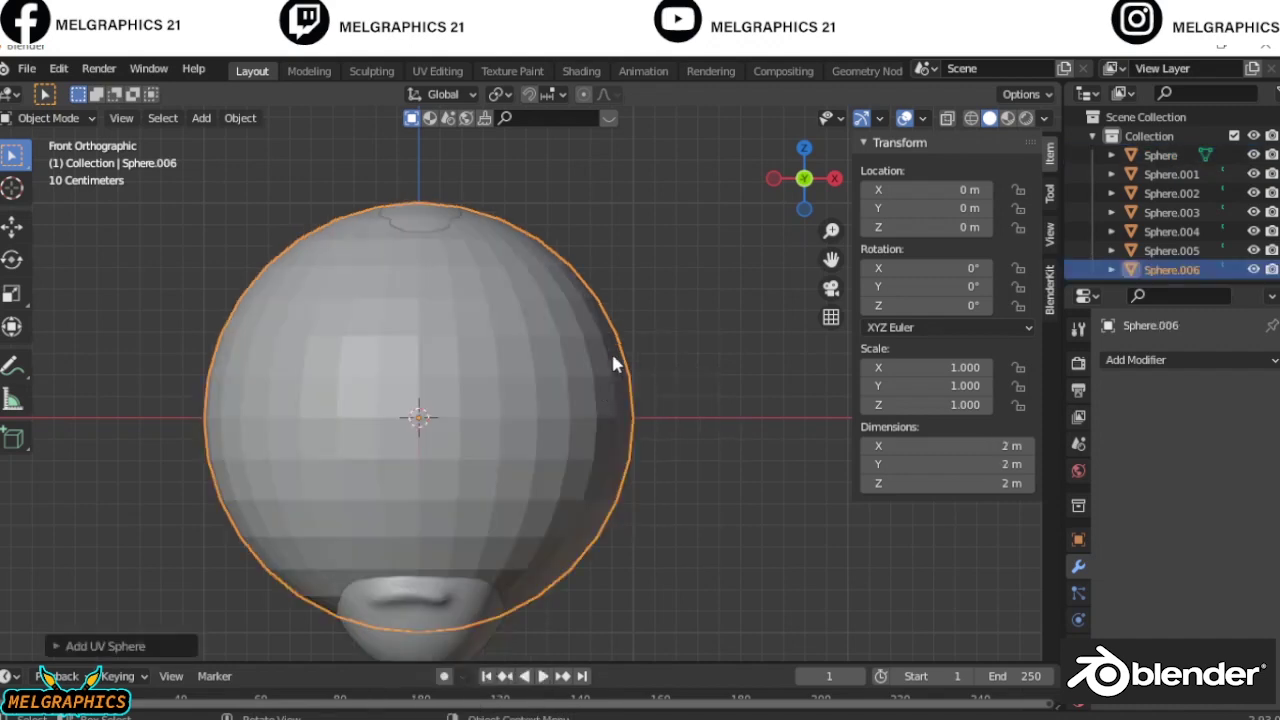
key(s)
click(434, 409)
key(g)
click(500, 315)
key(KP_Decimal)
In side view, move the small sphere along Y to sit beside the head
key(s)
click(514, 214)
key(KP_3)
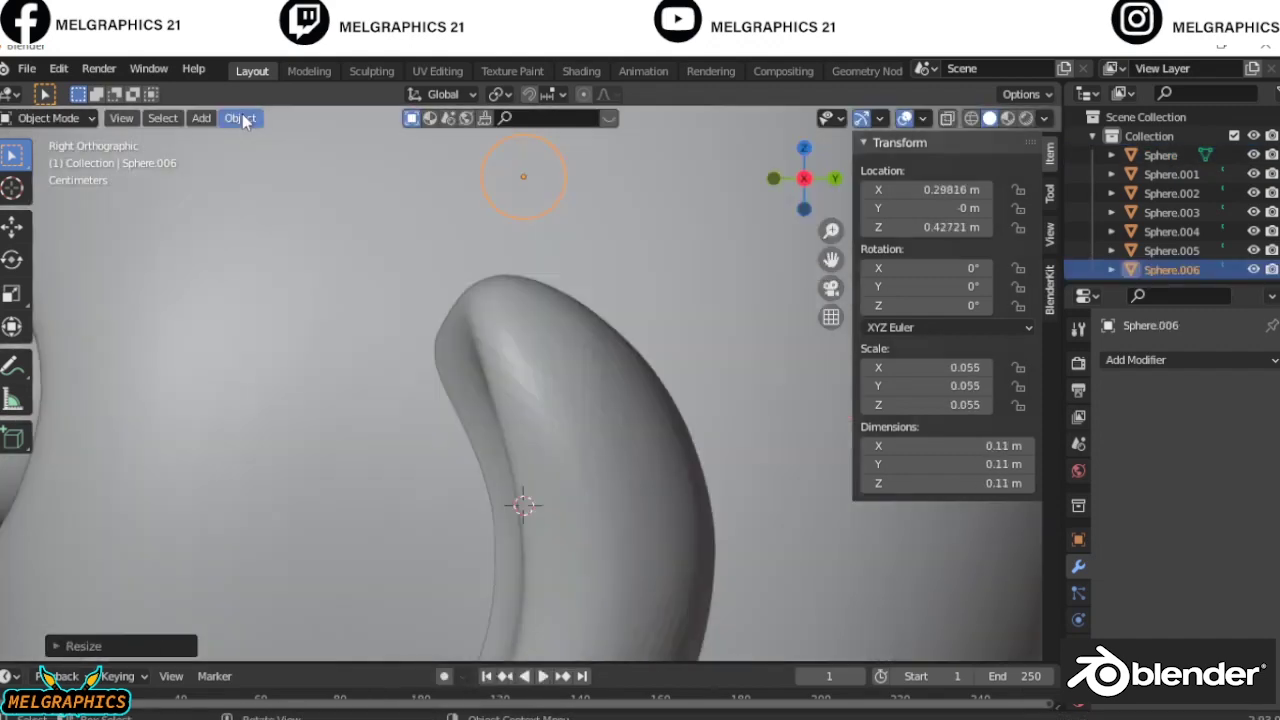
key(g)
key(y)
click(136, 303)
Sculpt the sphere into an arched eyebrow with the Snake Hook and Grab brushes
key(ctrl+Tab)
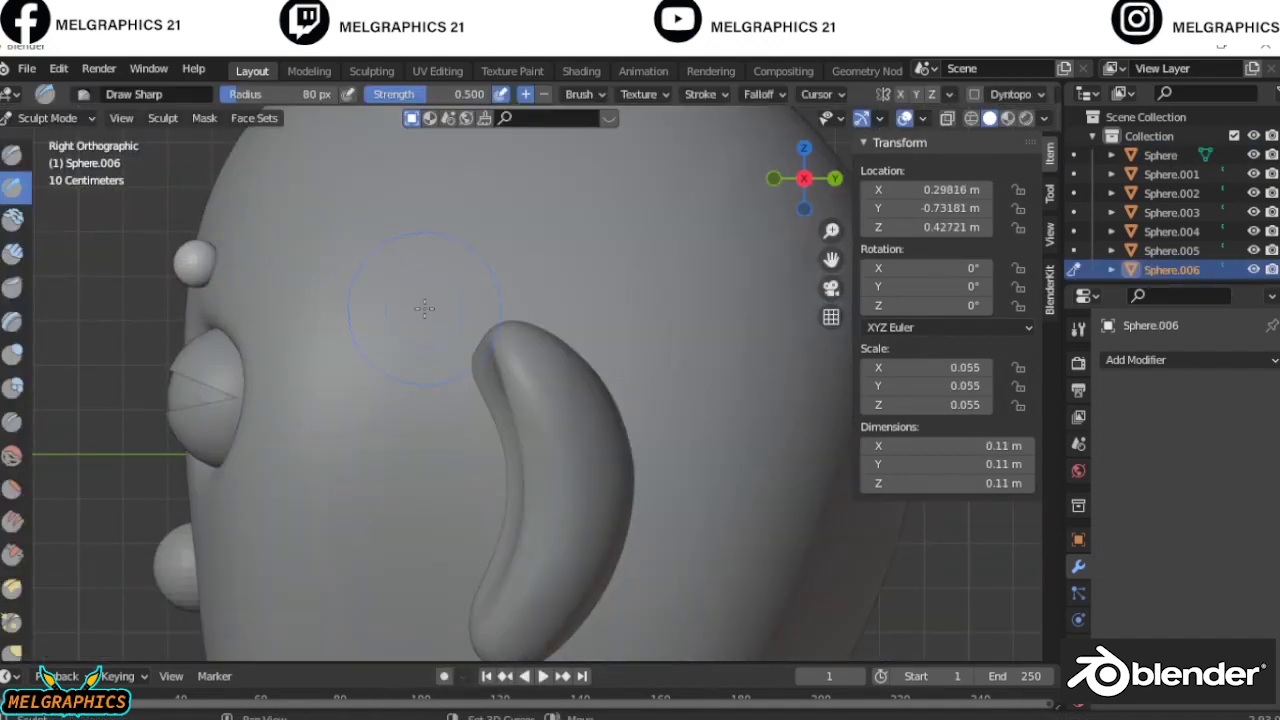
mouse_move(478, 316)
middle_down()
mouse_move(414, 223)
mouse_move(531, 374)
middle_up()
key(k)
key(KP_3)
key(g)
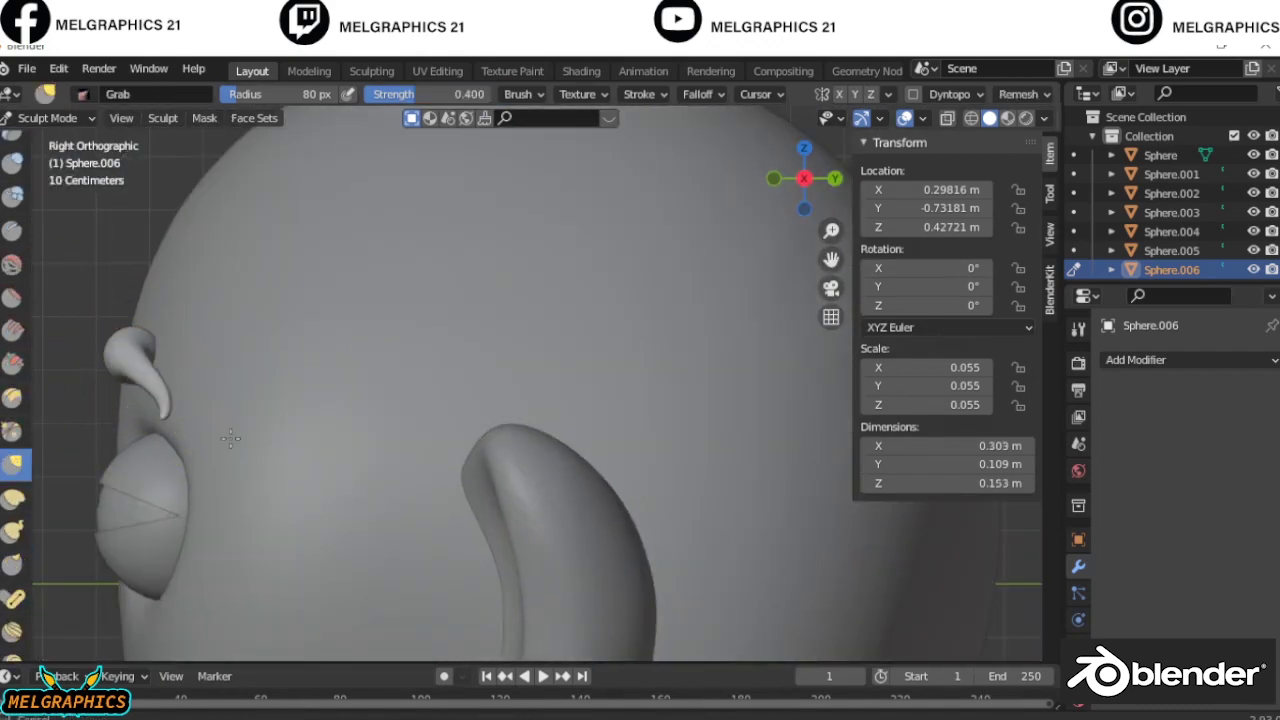
key(KP_1)
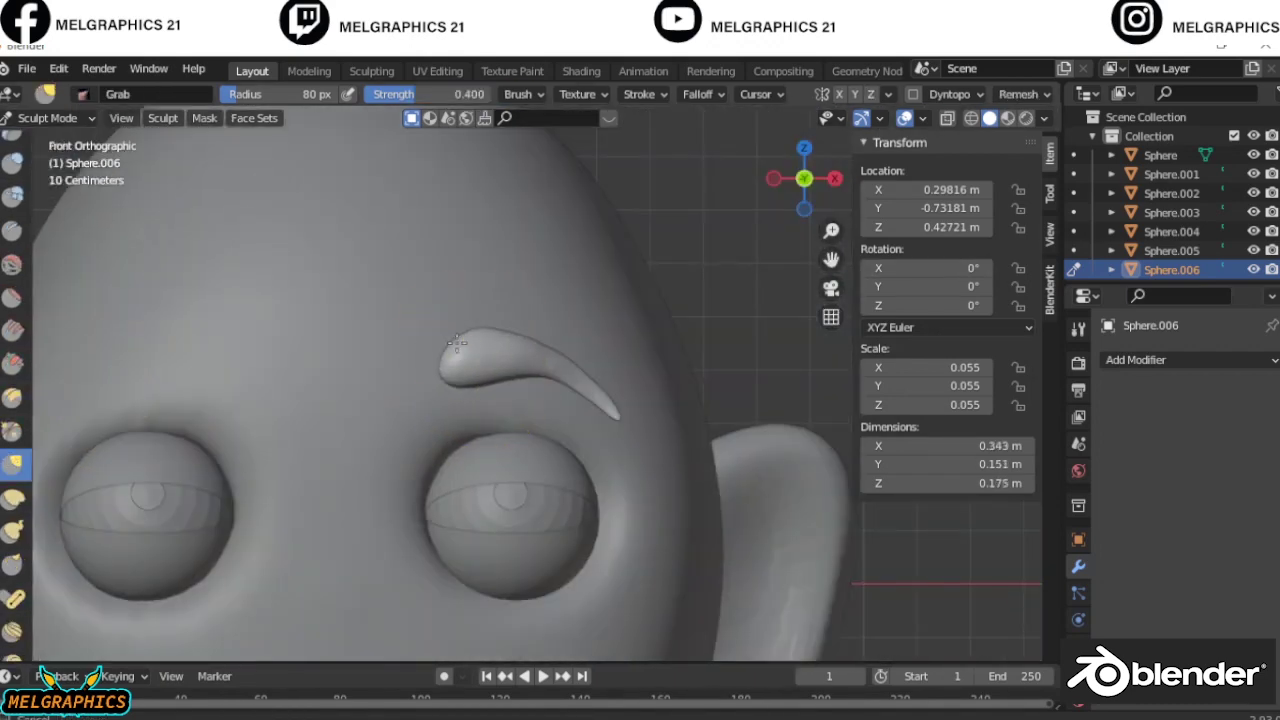
scroll(455, 342, down, 5)
Add a Mirror modifier around the head's centre, apply it, and deselect the brows
key(Tab)
key(Tab)
click(1135, 359)
click(972, 551)
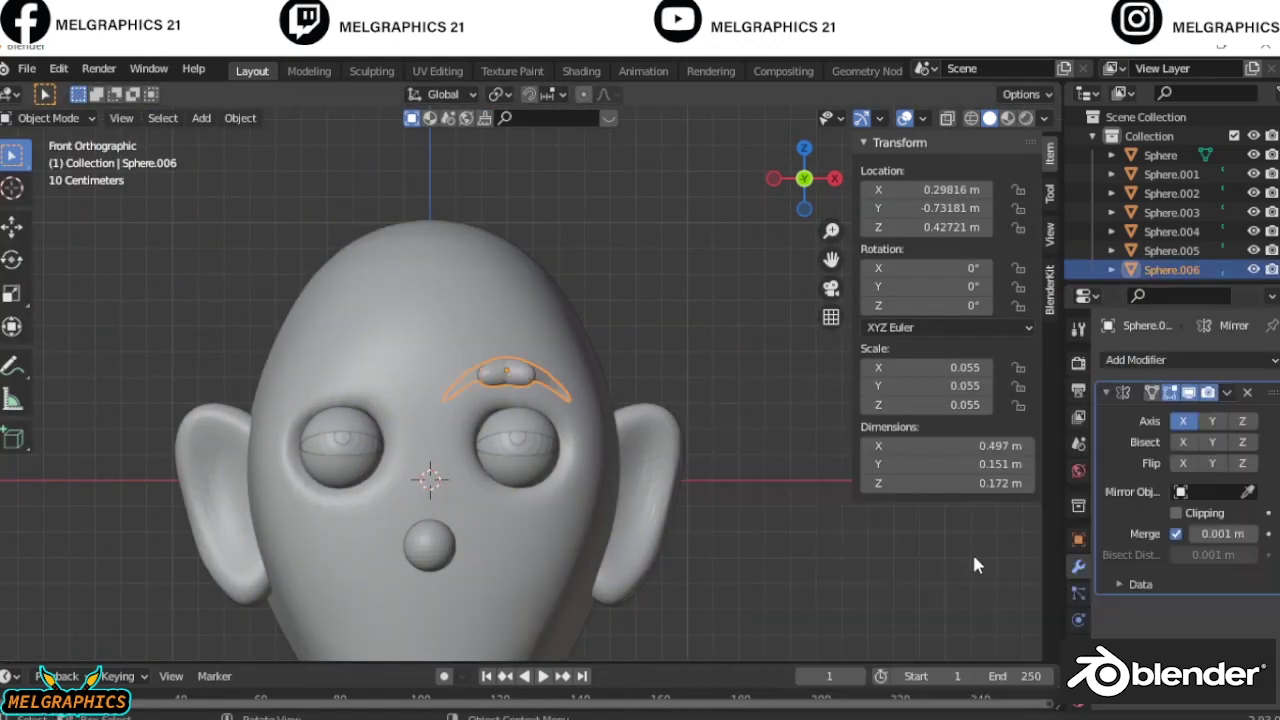
click(1210, 491)
click(1200, 510)
key(ctrl+a)
key(alt+a)
scroll(445, 255, up, 3)
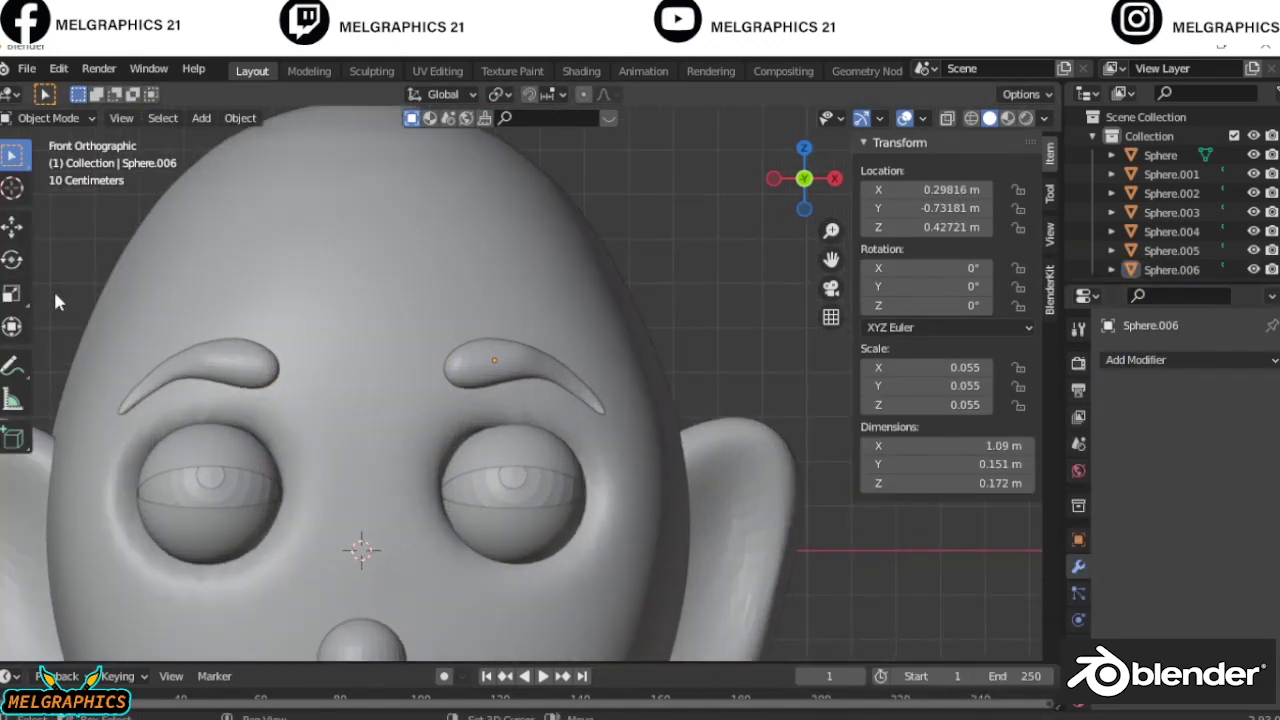
Add a new UV sphere and scale it down to 0.57
key(shift+a)
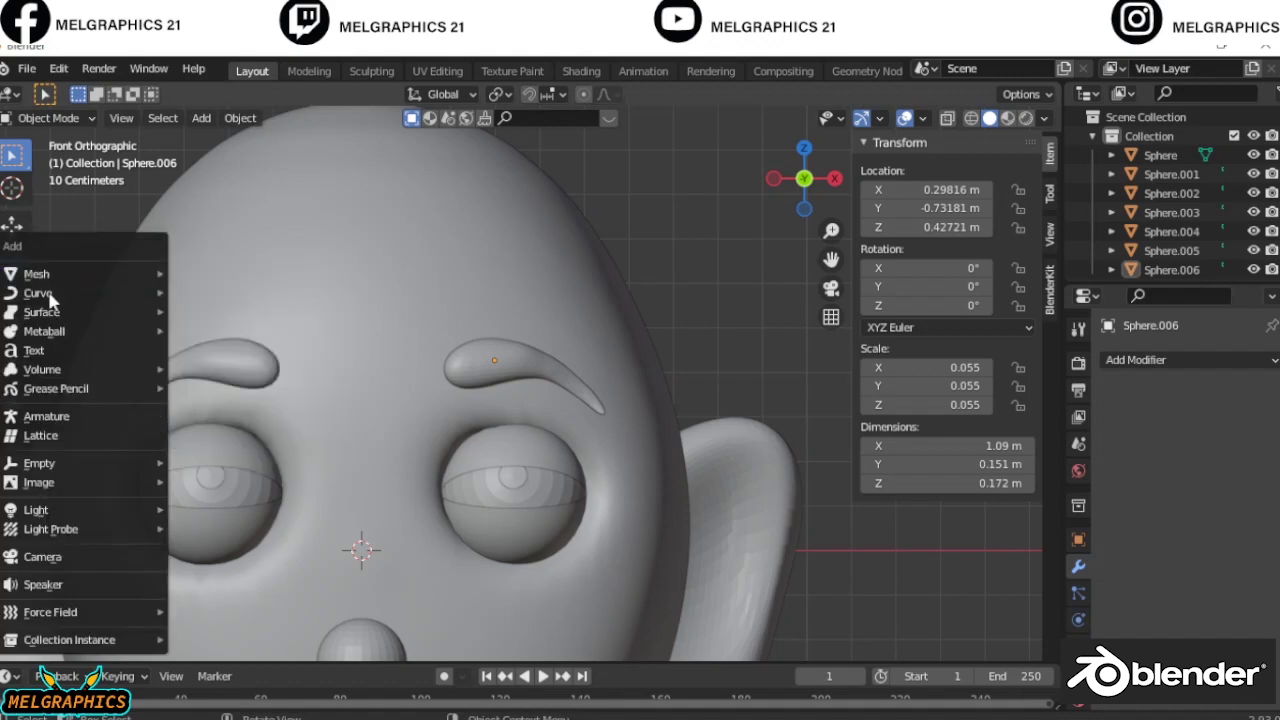
click(300, 330)
scroll(320, 337, down, 4)
scroll(664, 593, up, 1)
key(s)
click(572, 548)
Raise the sphere along Z so it sits on top of the head
key(g)
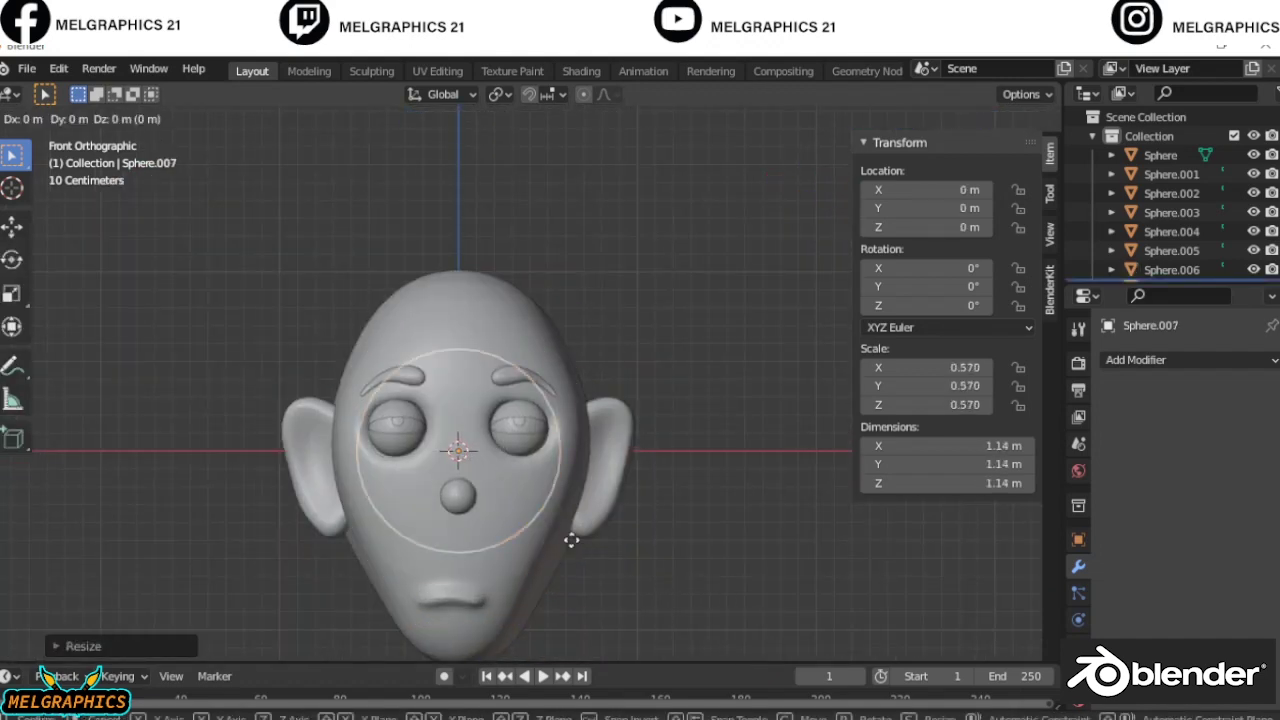
key(z)
click(568, 445)
scroll(330, 520, up, 2)
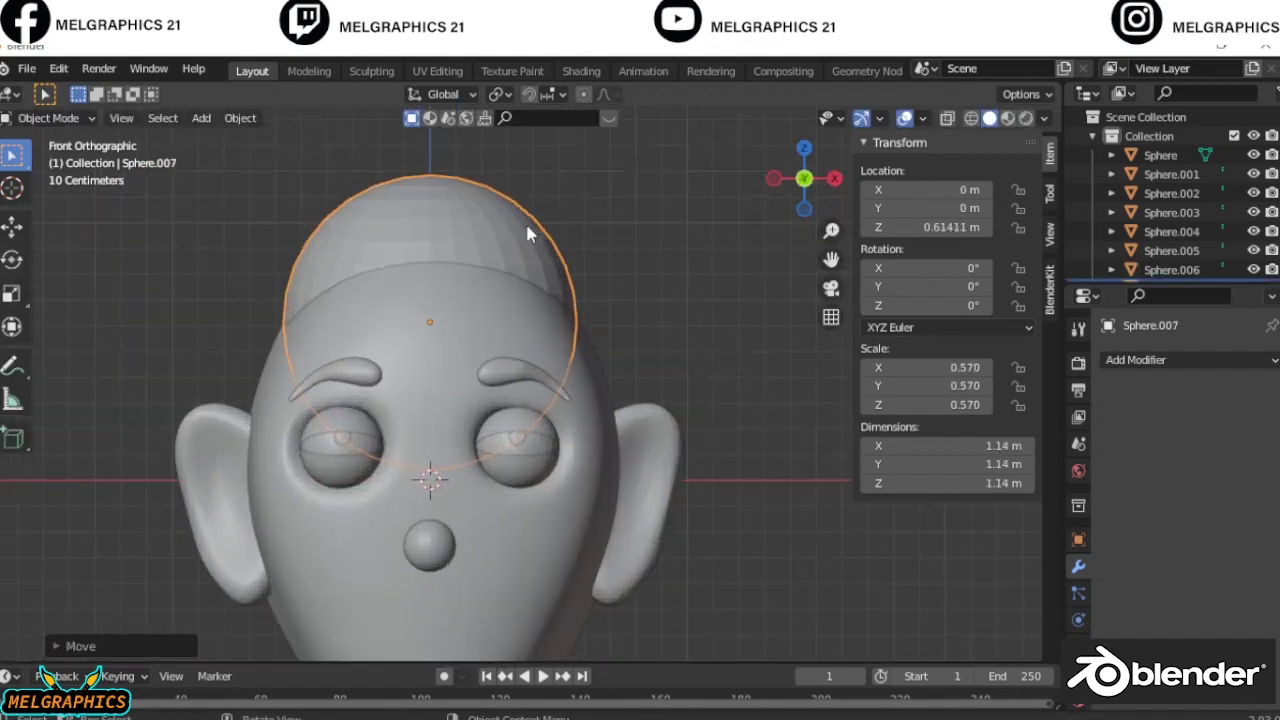
scroll(327, 504, up, 2)
key(g)
key(z)
click(351, 269)
In Sculpt Mode, cut away the sphere's lower half with Line Project
click(48, 118)
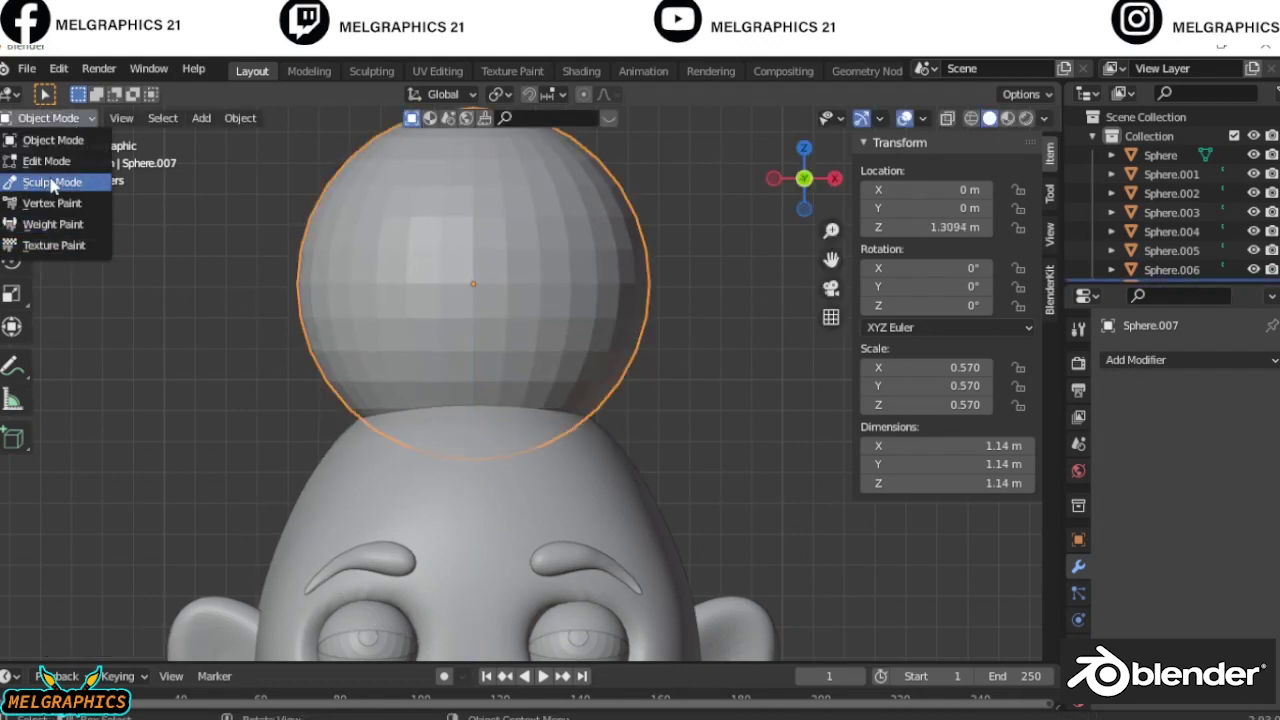
click(50, 177)
click(14, 607)
drag(277, 287, 714, 286)
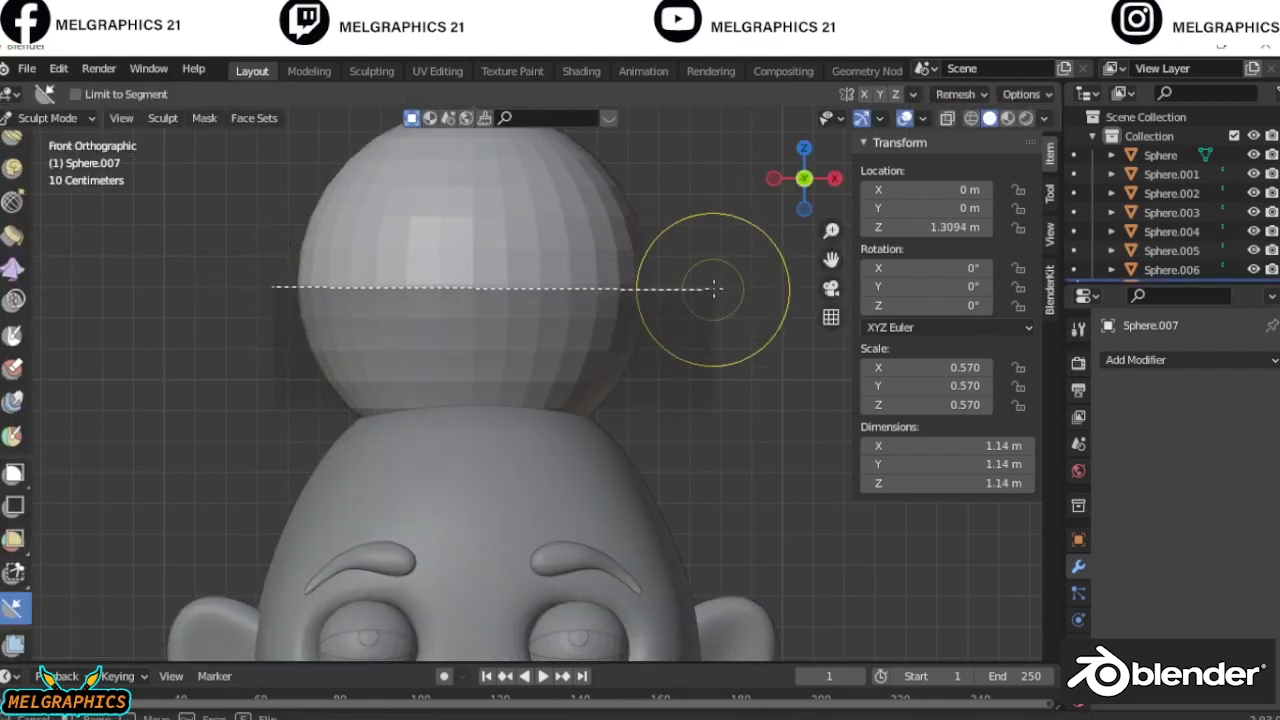
mouse_move(714, 286)
middle_down()
mouse_move(766, 417)
mouse_move(600, 300)
mouse_move(352, 222)
middle_up()
In Edit Mode, select and delete the flat bottom faces left by the cut
click(48, 118)
click(50, 158)
click(465, 249)
key(ctrl+KP_Add)
key(ctrl+KP_Add)
key(ctrl+KP_Add)
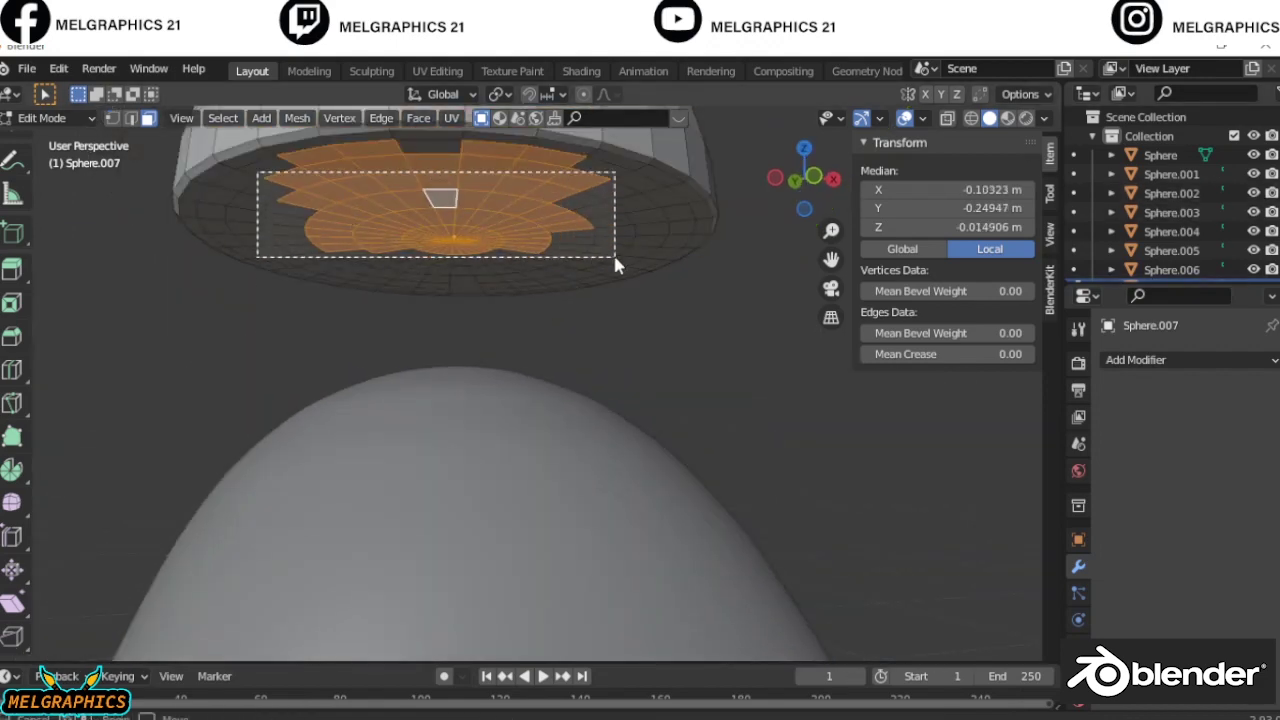
key(x)
click(600, 257)
Select the jagged faces around the cap's rim in Edit Mode
middle_drag(600, 257, 441, 280)
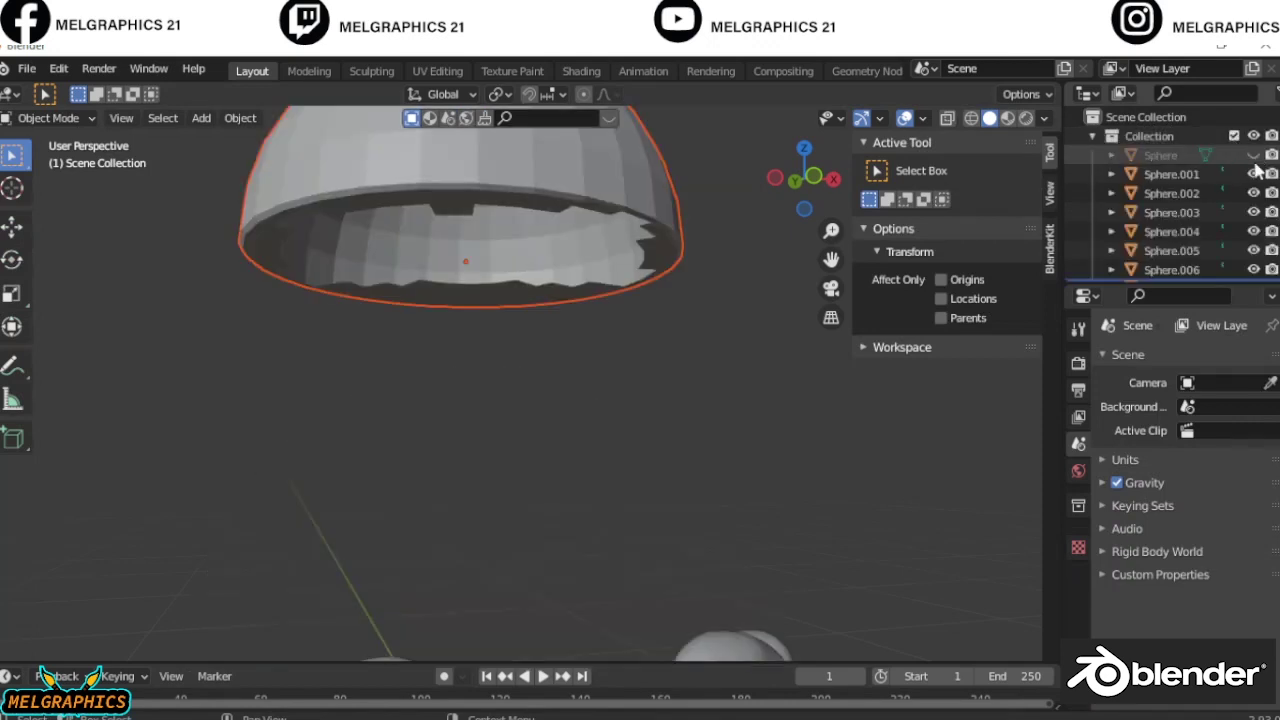
middle_drag(720, 260, 641, 190)
click(293, 410)
key(Tab)
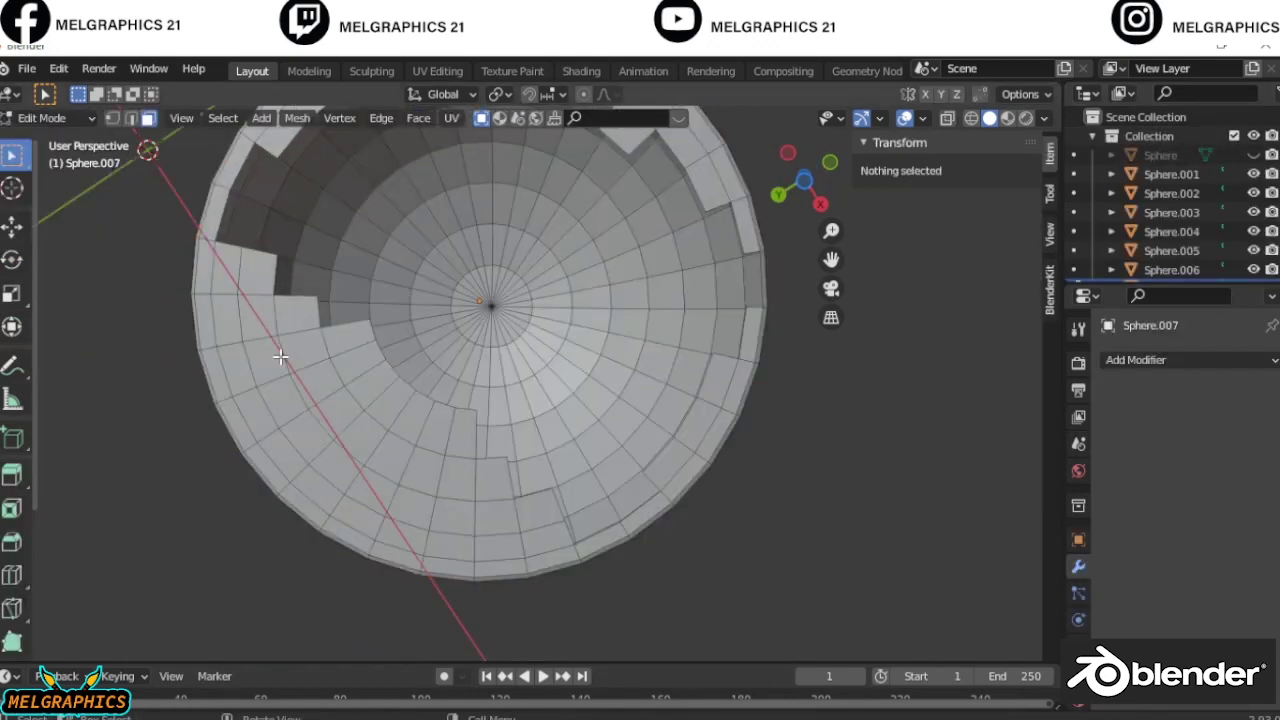
click(289, 359)
ctrl+shift+click(371, 490)
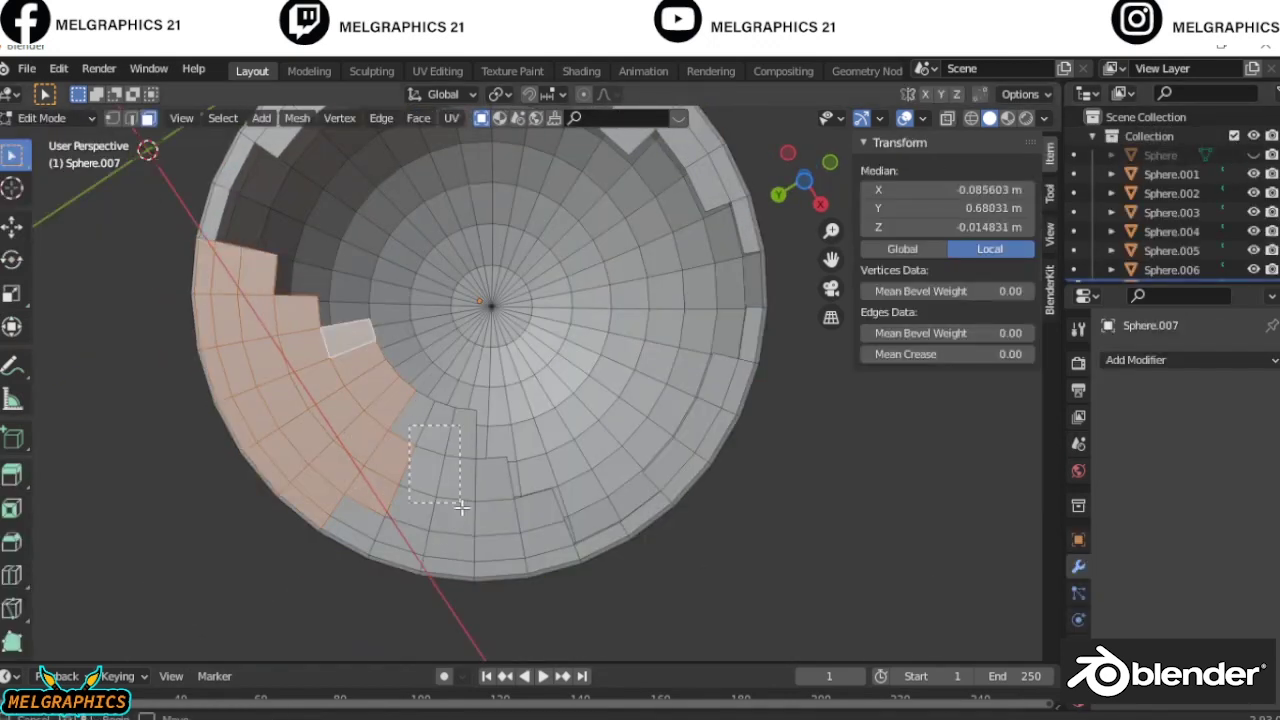
mouse_move(587, 267)
middle_down()
mouse_move(714, 206)
mouse_move(705, 527)
middle_up()
ctrl+click(705, 527)
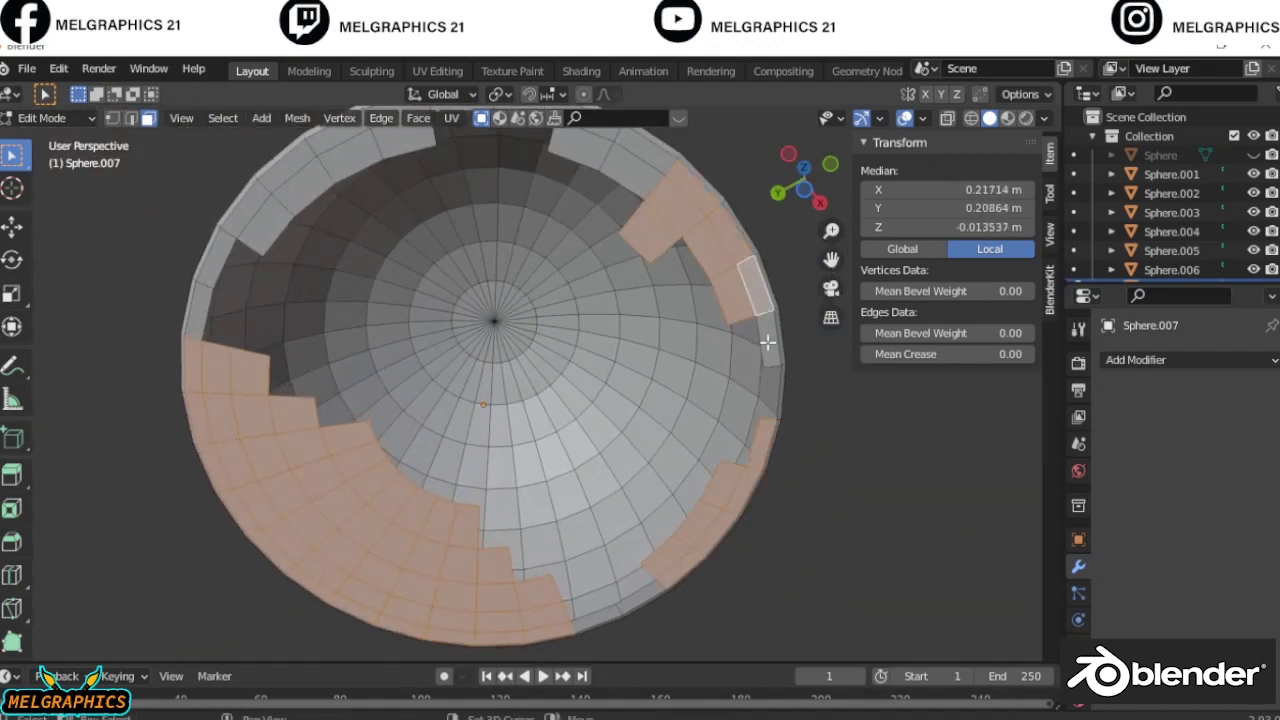
ctrl+click(767, 342)
key(KP_Decimal)
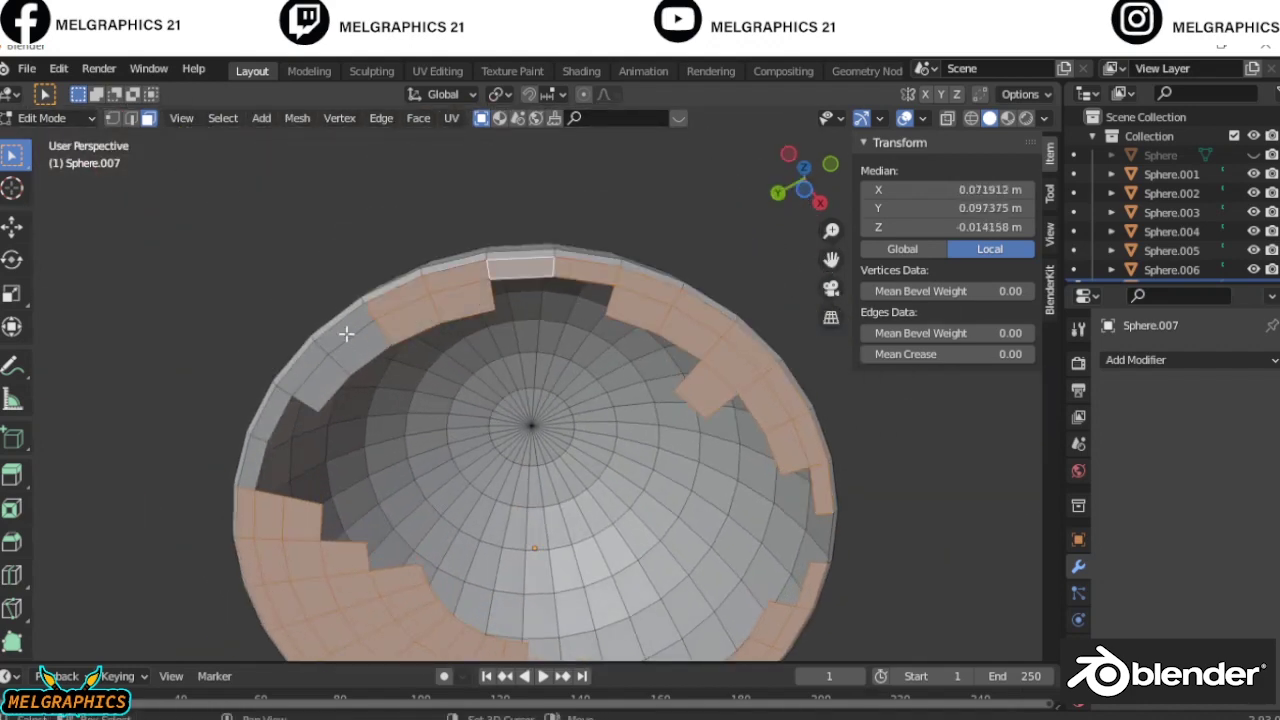
Delete the jagged rim faces and the stray centre vertex's edges and faces
key(x)
click(256, 452)
key(ctrl+z)
key(x)
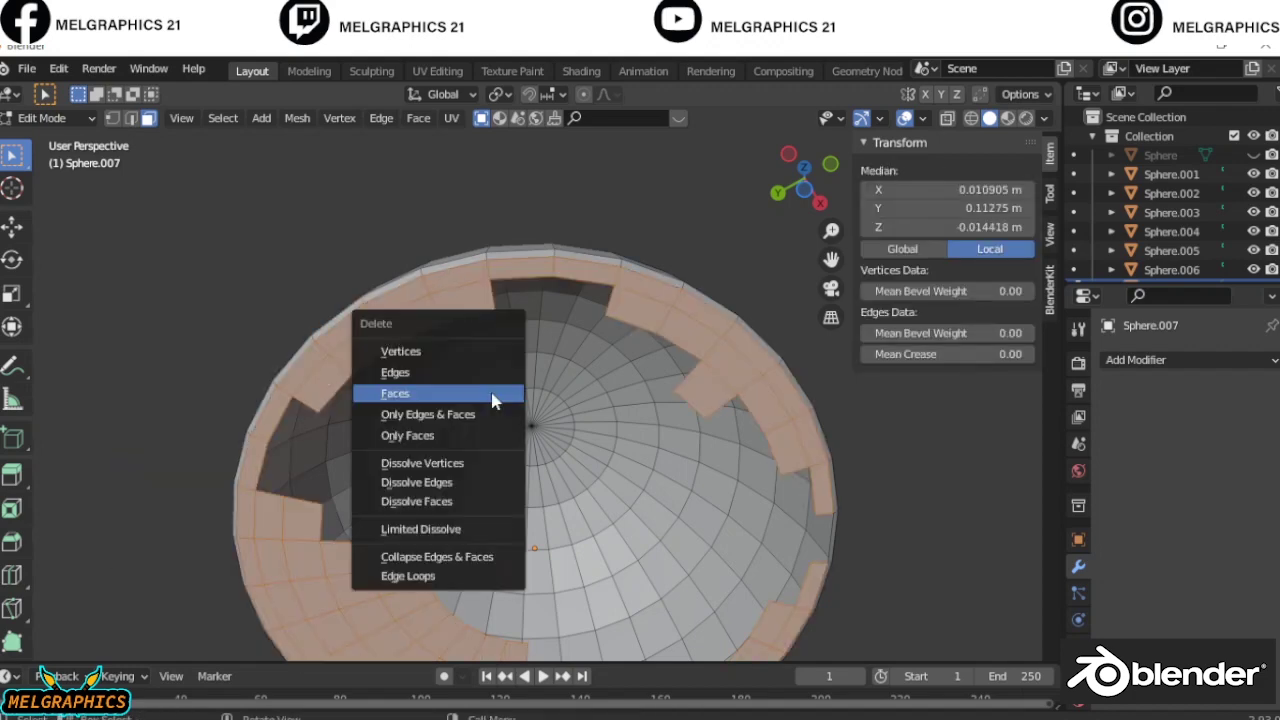
click(491, 400)
middle_drag(492, 391, 666, 471)
scroll(600, 450, down, 3)
click(534, 423)
key(x)
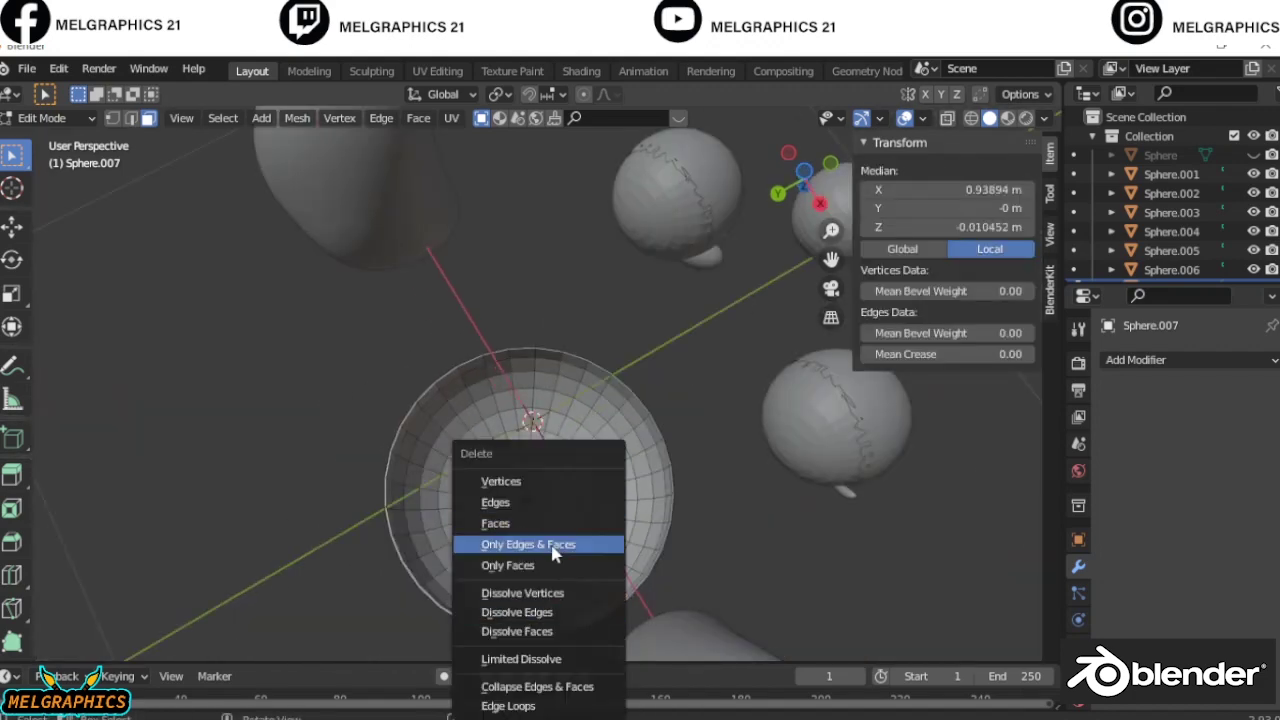
click(557, 543)
Back in Object Mode, add a Solidify modifier to the cap
key(Tab)
click(1135, 360)
click(890, 690)
Set the cap's Solidify thickness, then return to Edit Mode on the cap
drag(1213, 468, 1240, 468)
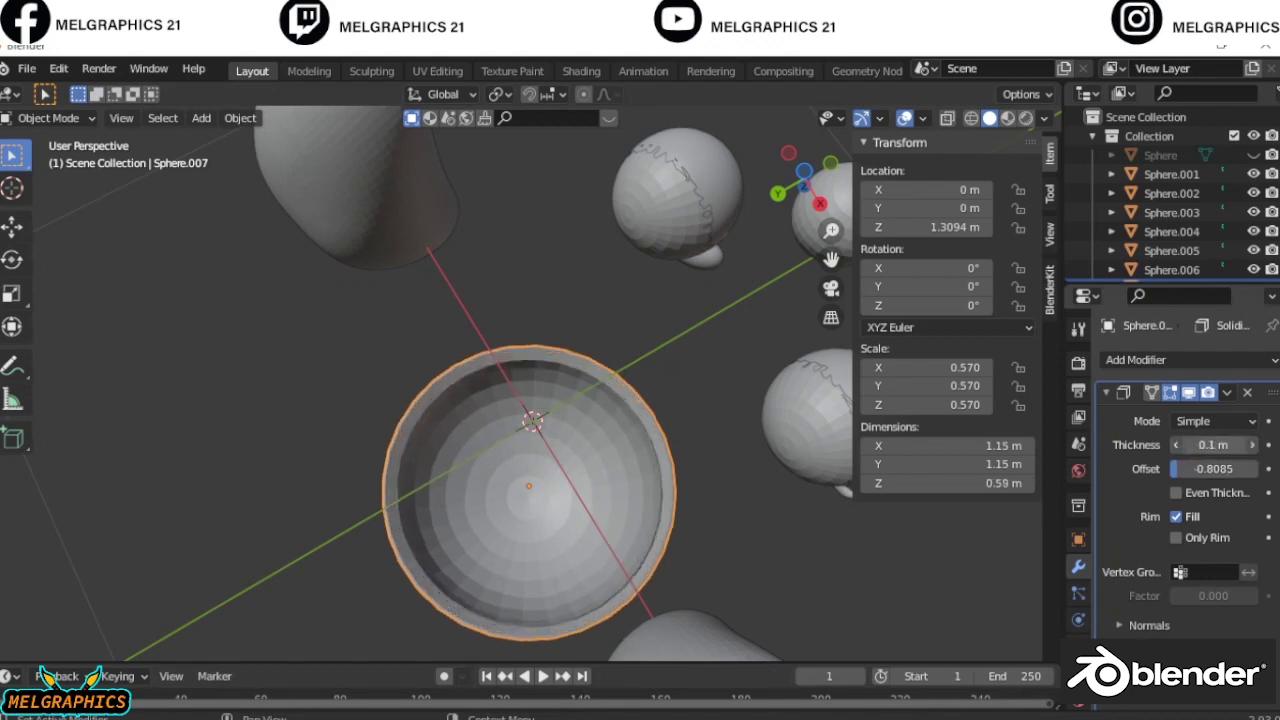
click(600, 430)
click(48, 118)
middle_drag(600, 350, 731, 247)
scroll(731, 247, up, 3)
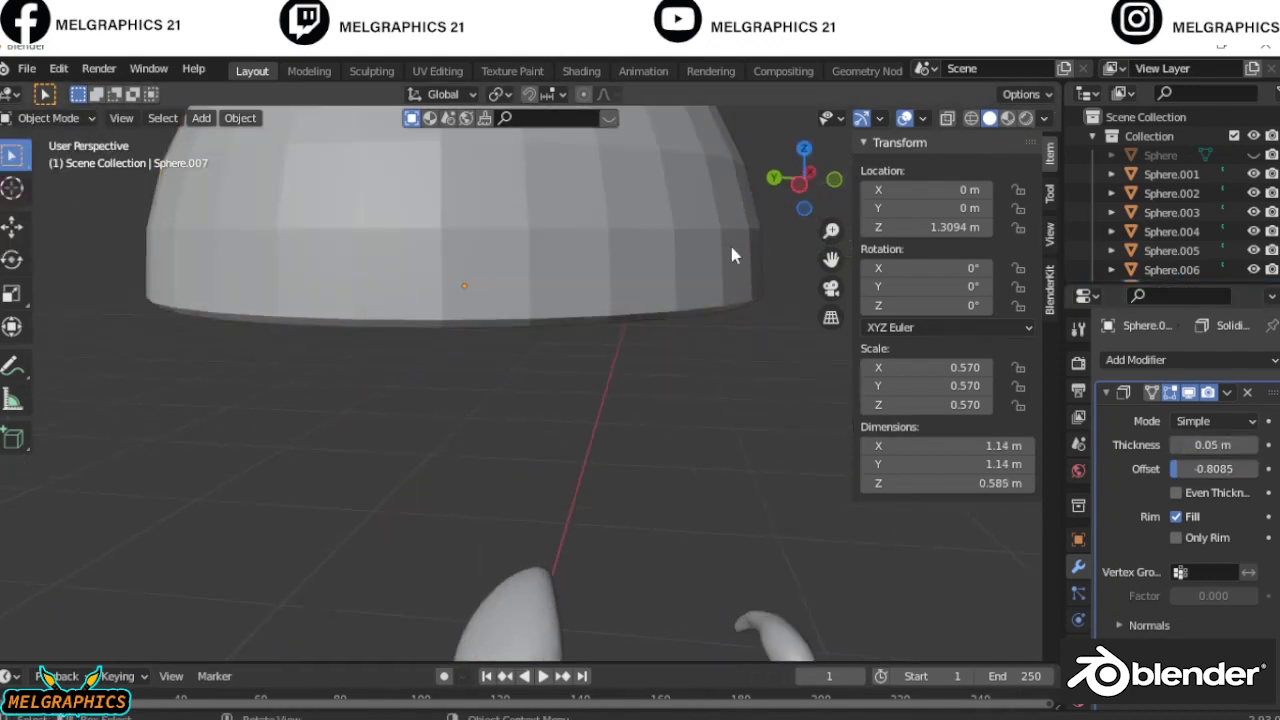
key(Tab)
key(Tab)
key(Tab)
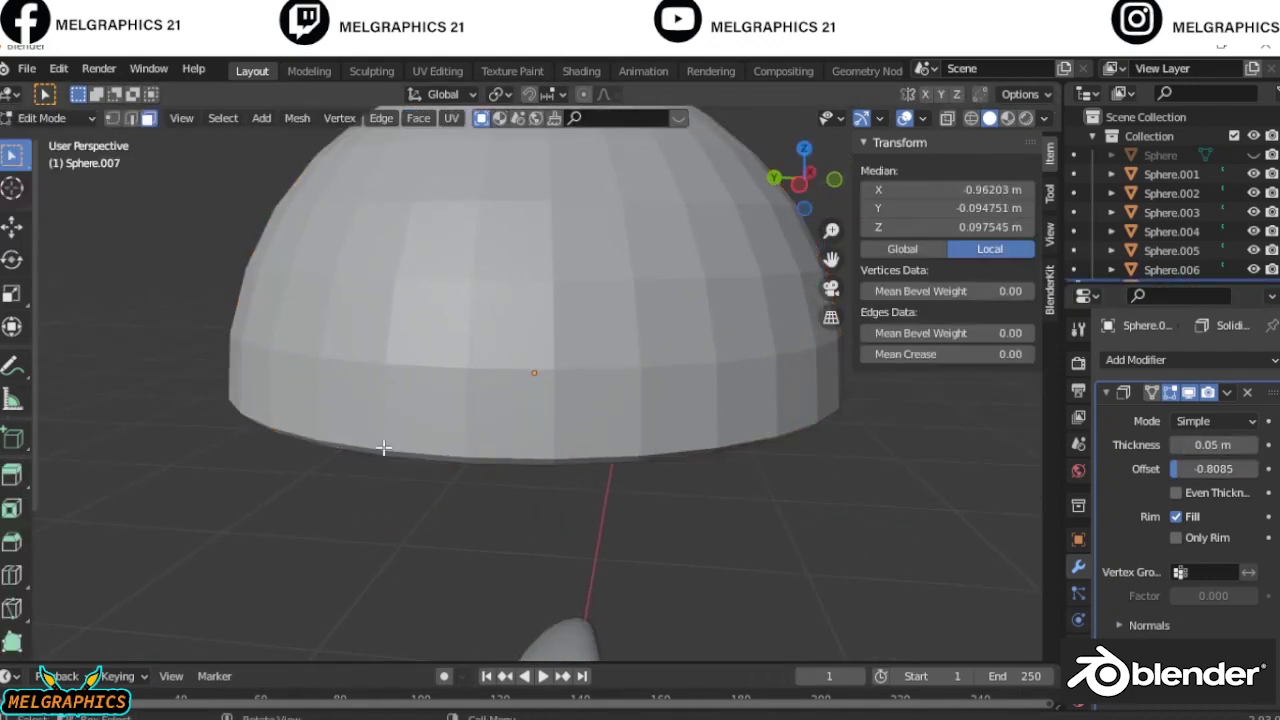
scroll(263, 249, down, 3)
scroll(811, 460, up, 5)
mouse_move(811, 460)
middle_down()
mouse_move(694, 529)
mouse_move(622, 333)
middle_up()
key(Tab)
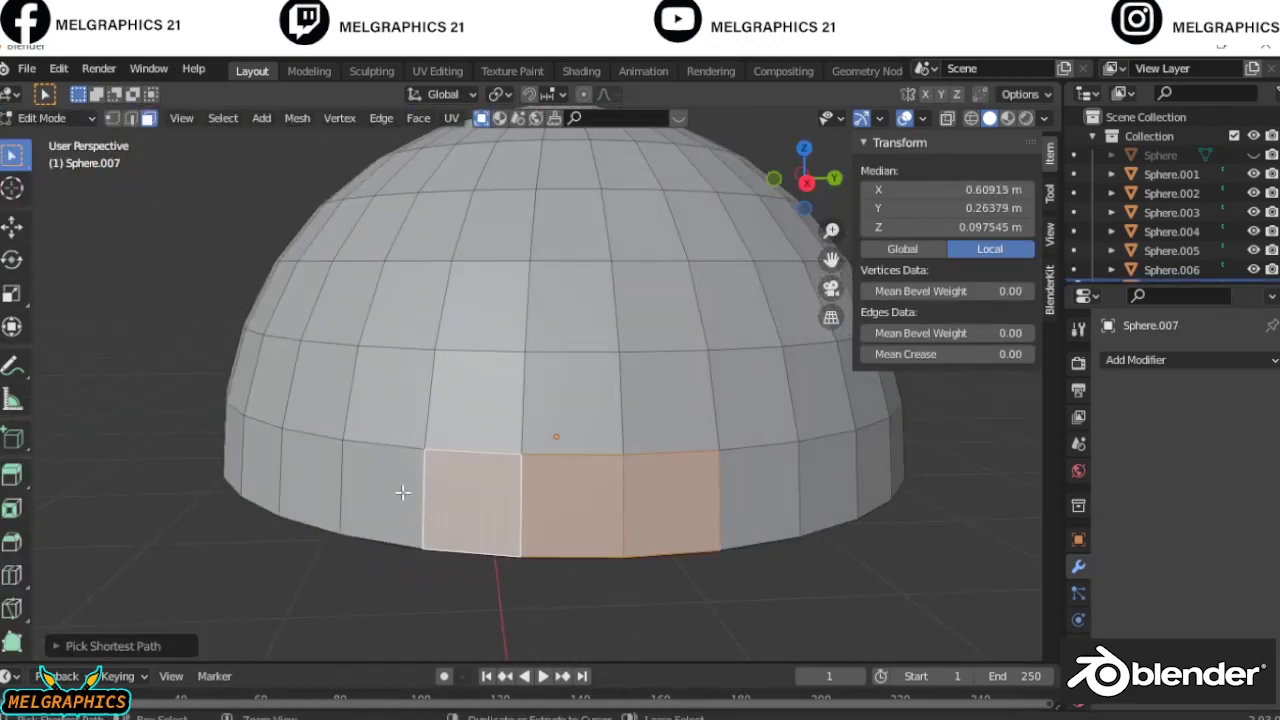
Extrude the cap's bottom face ring along normals and separate it into its own object
ctrl+click(275, 405)
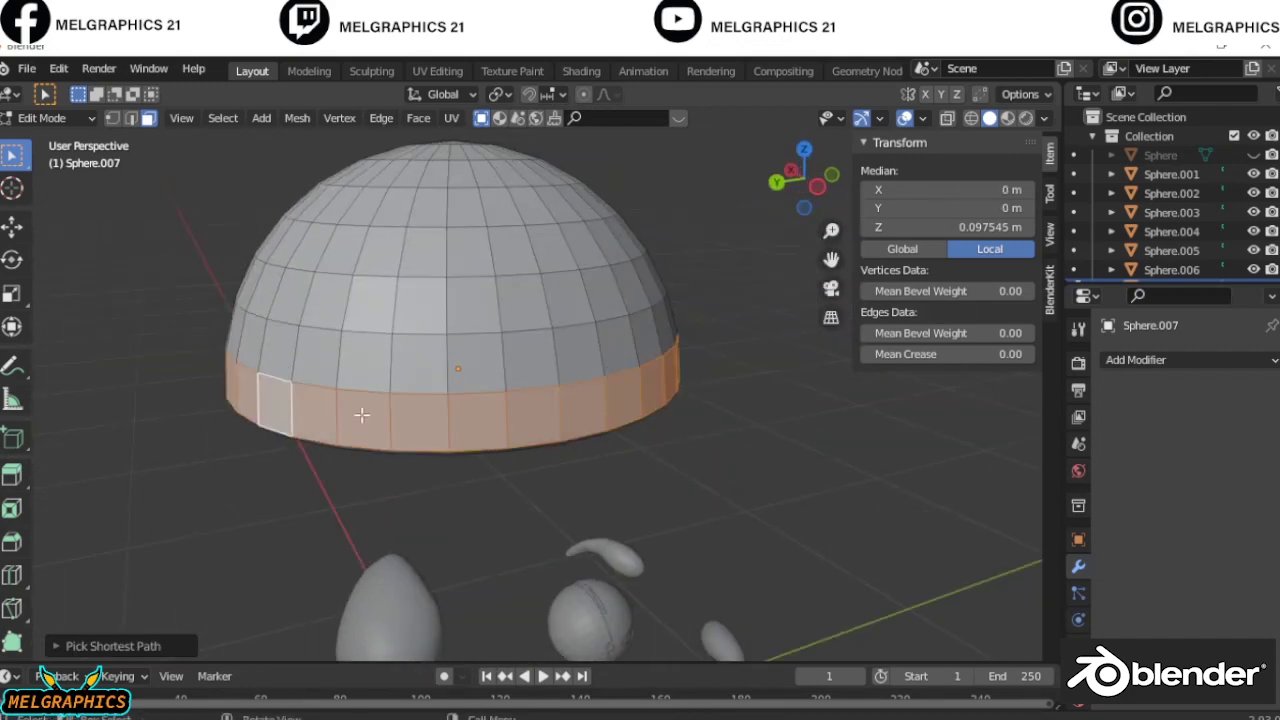
key(e)
click(690, 452)
key(KP_1)
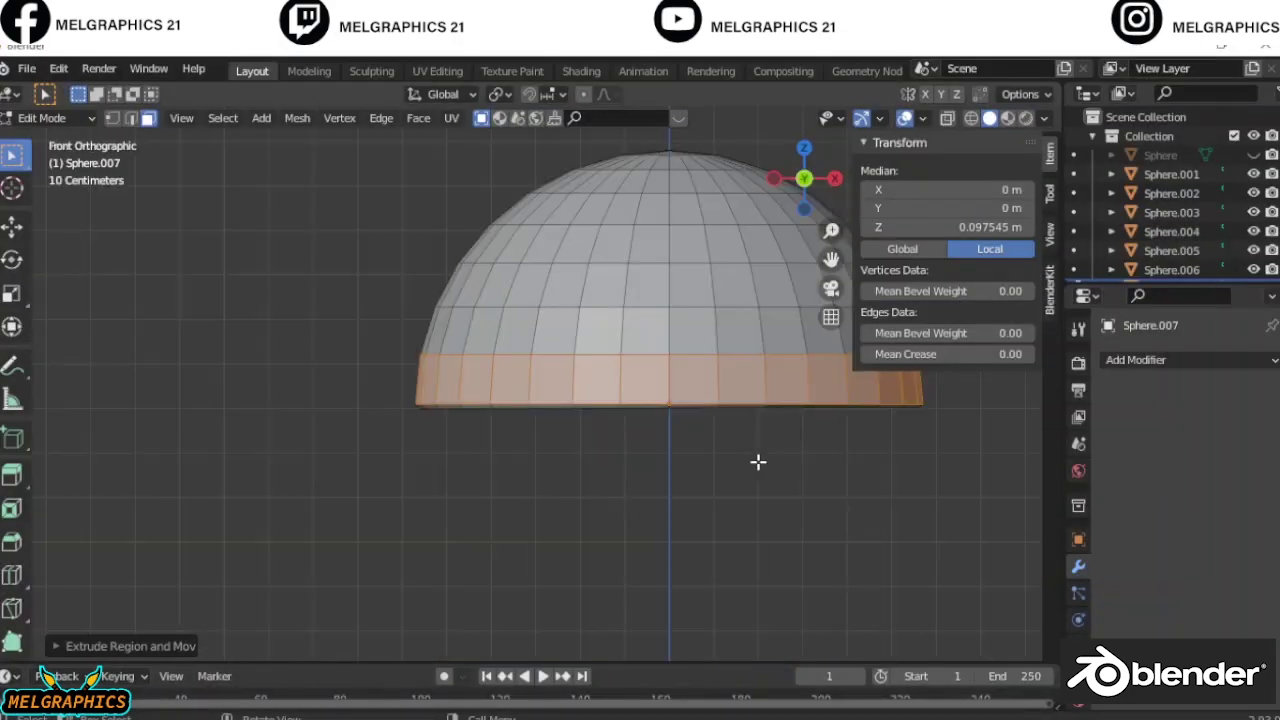
right_click(590, 370)
click(563, 394)
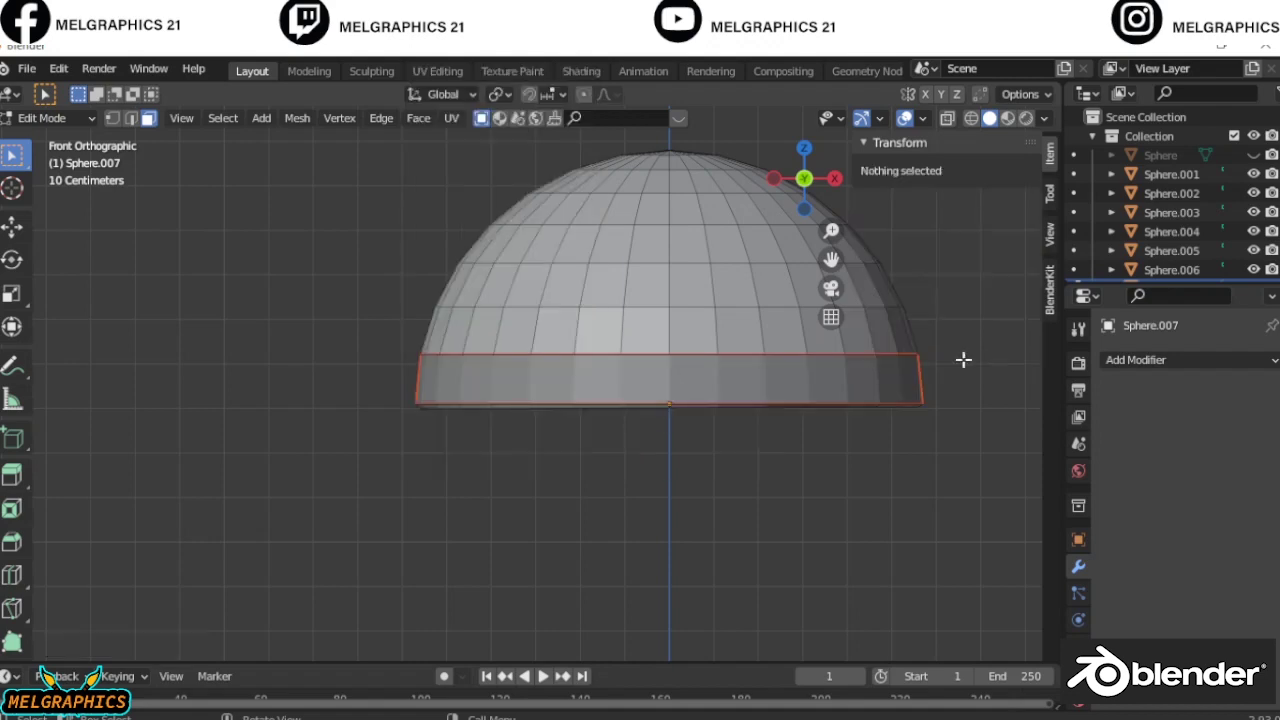
Add a Solidify modifier to the band with -0.03 m thickness
click(1136, 360)
click(923, 683)
drag(1213, 444, 1180, 444)
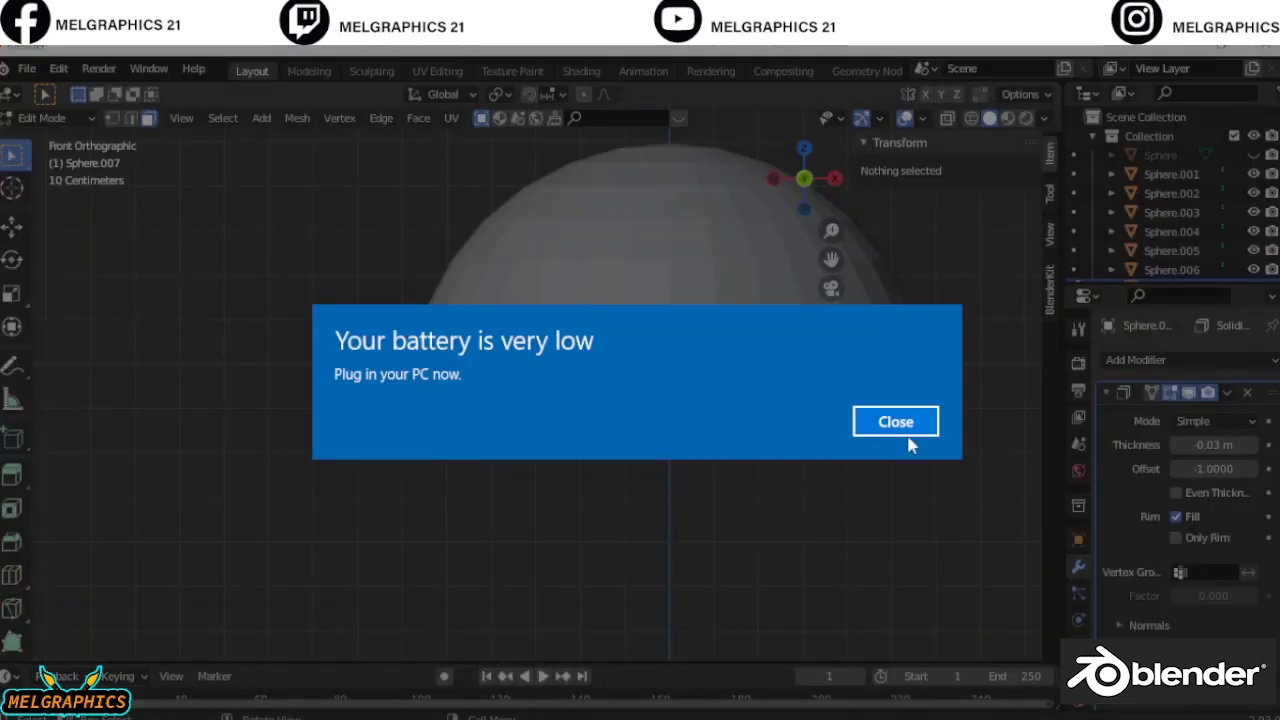
Dismiss the low-battery warning and orbit back around the cap
click(894, 423)
middle_drag(850, 470, 824, 472)
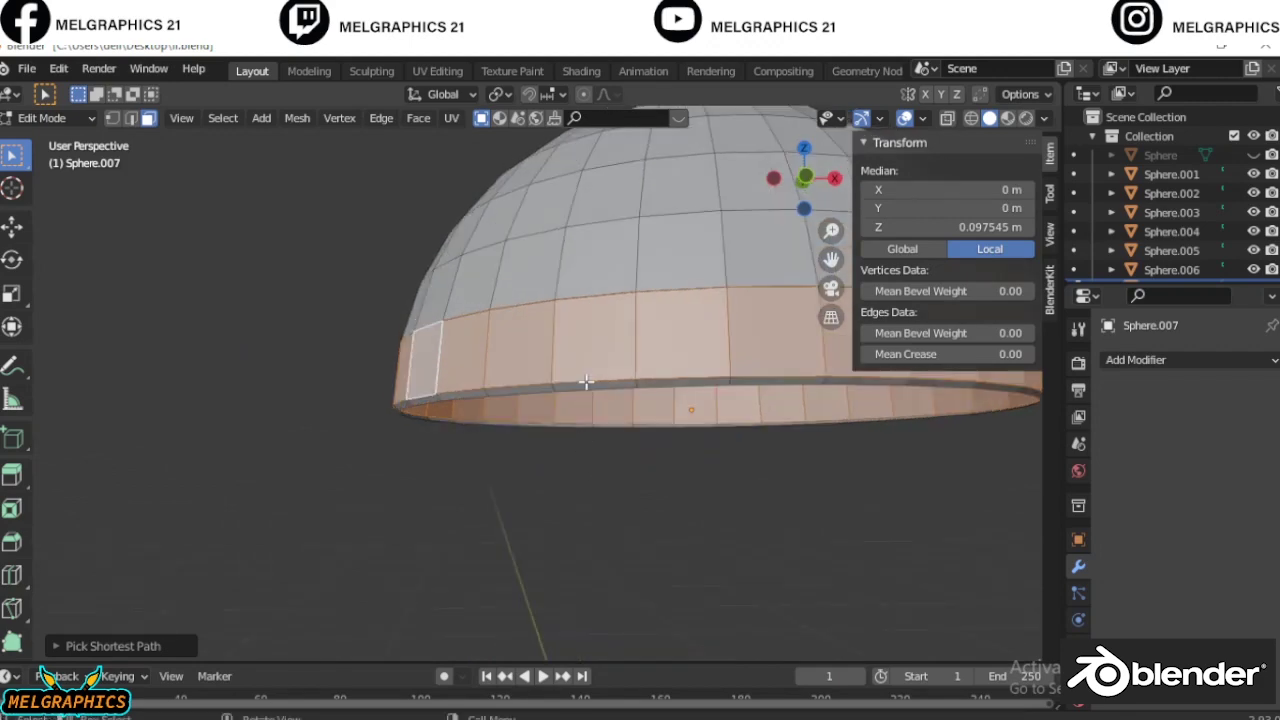
Delete the selected band faces from the dome, add a Solidify modifier, and return to Object Mode
key(x)
click(590, 425)
click(1135, 360)
click(905, 665)
key(KP_1)
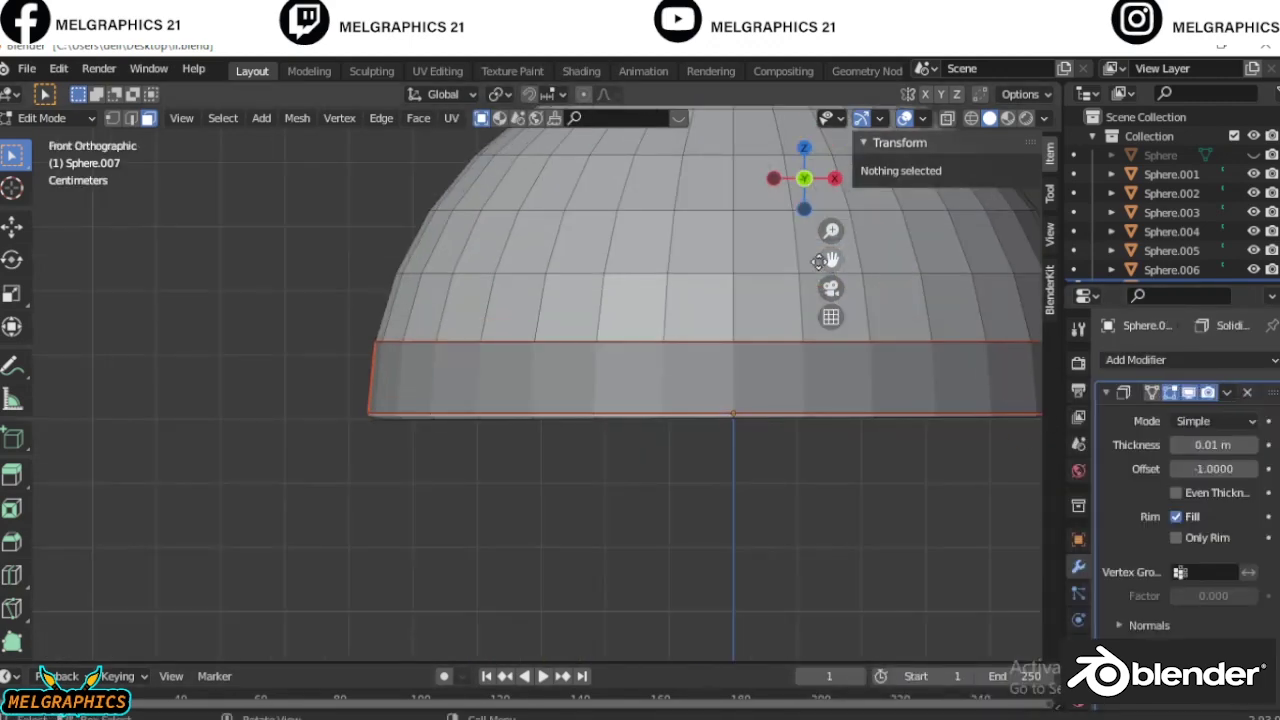
ctrl+scroll(1212, 444, up, 2)
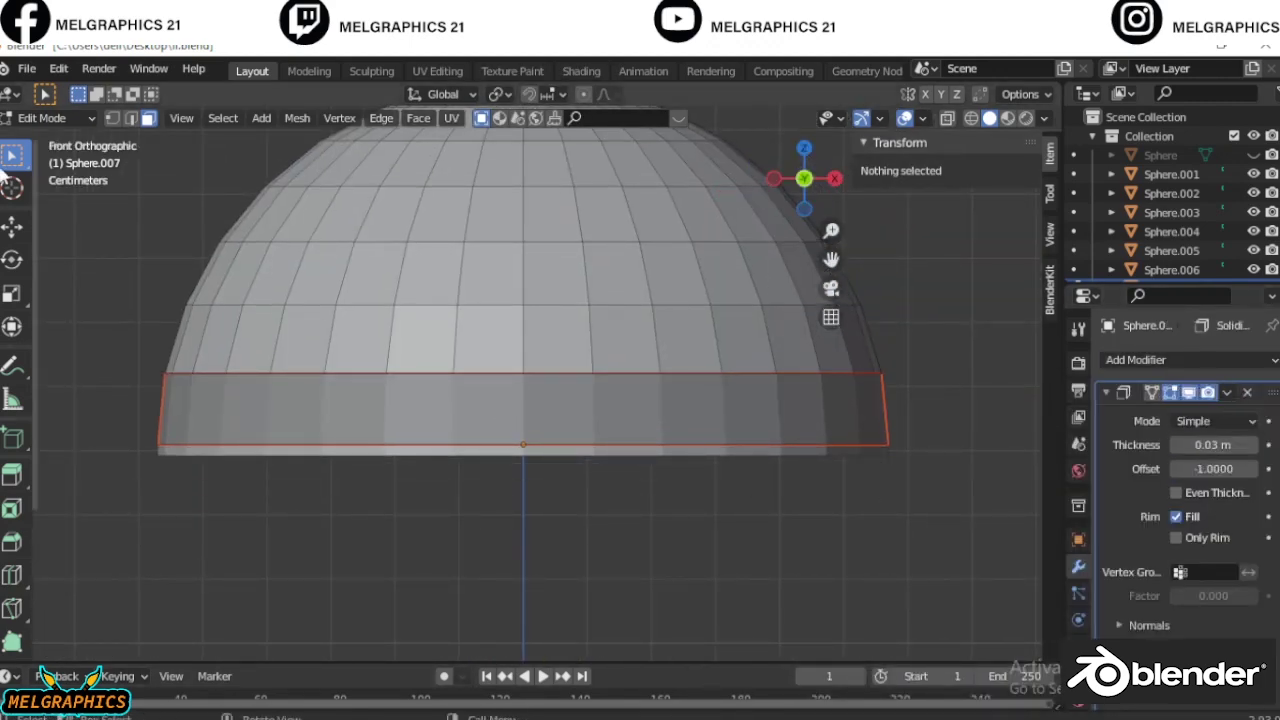
click(55, 118)
click(50, 134)
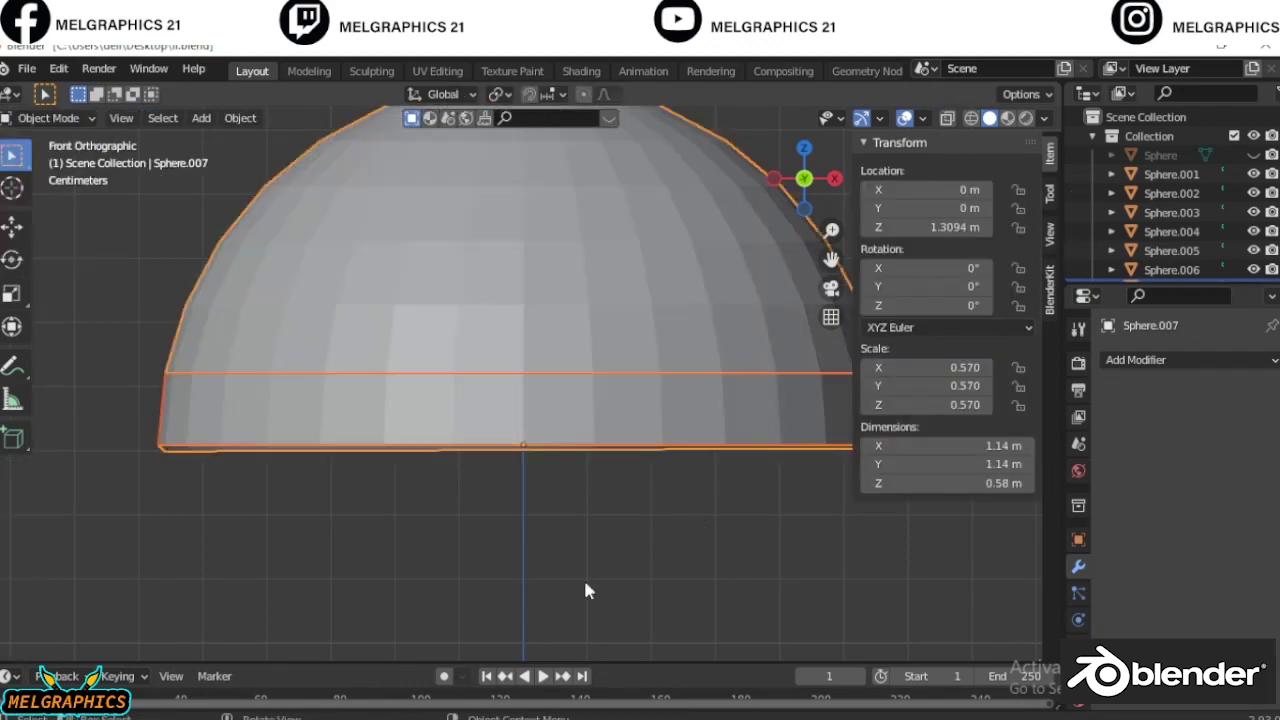
Give the band a Solidify modifier, settling its thickness at -0.03 m
click(1135, 360)
click(900, 663)
drag(1212, 444, 1260, 444)
mouse_move(560, 520)
middle_down()
mouse_move(520, 462)
mouse_move(600, 520)
middle_up()
drag(1212, 444, 1170, 444)
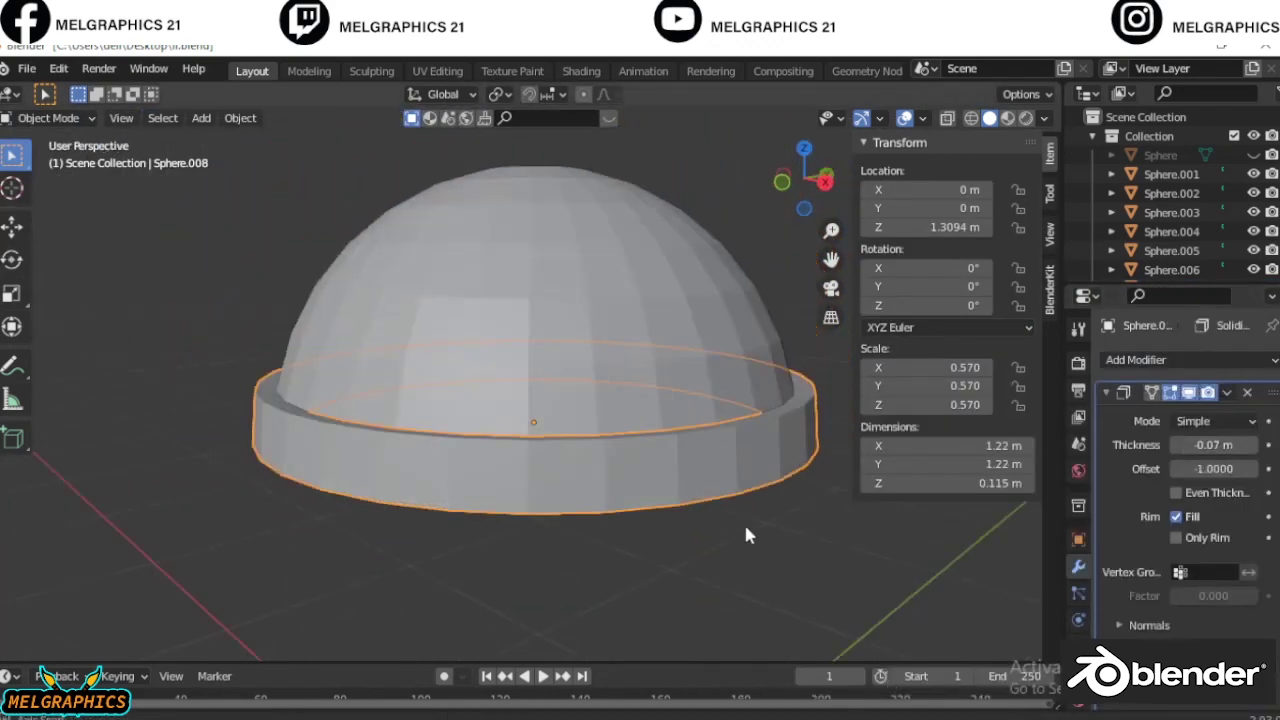
middle_drag(745, 535, 770, 540)
text(5)
key(Return)
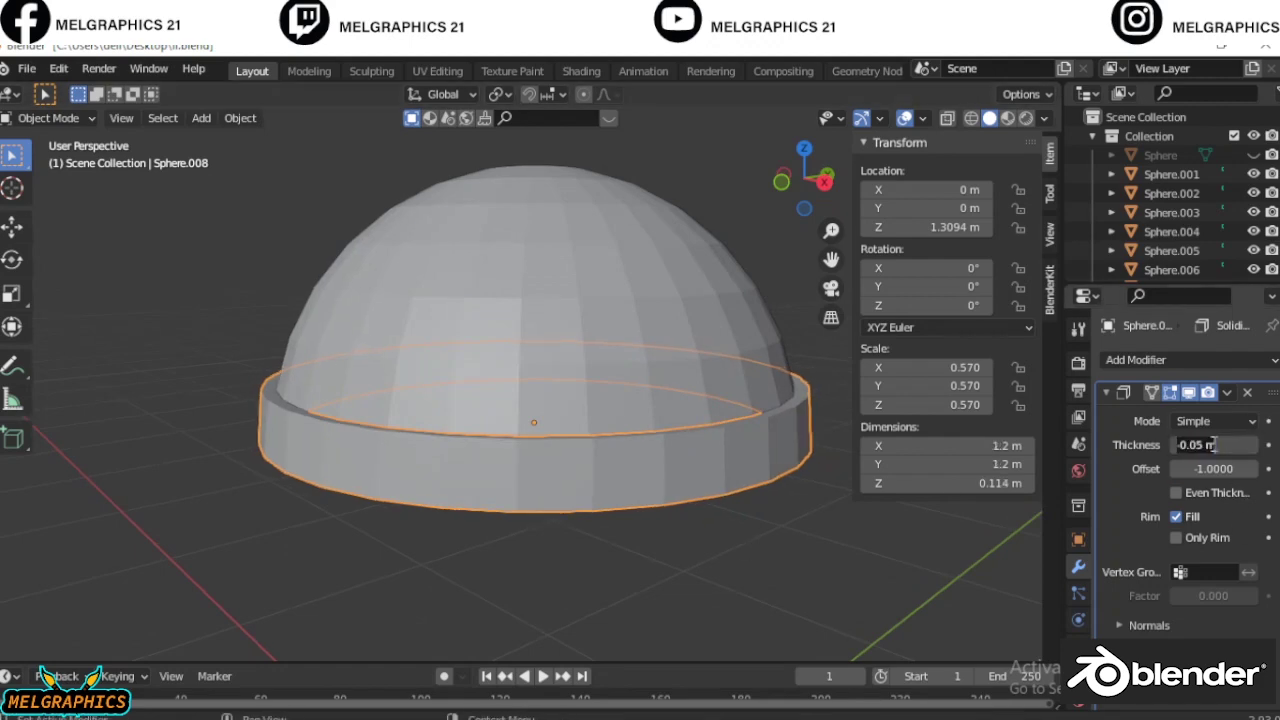
text(3)
key(Return)
Zoom out to the front view of the head and box-select the dome and band together
middle_drag(218, 359, 234, 391)
key(KP_1)
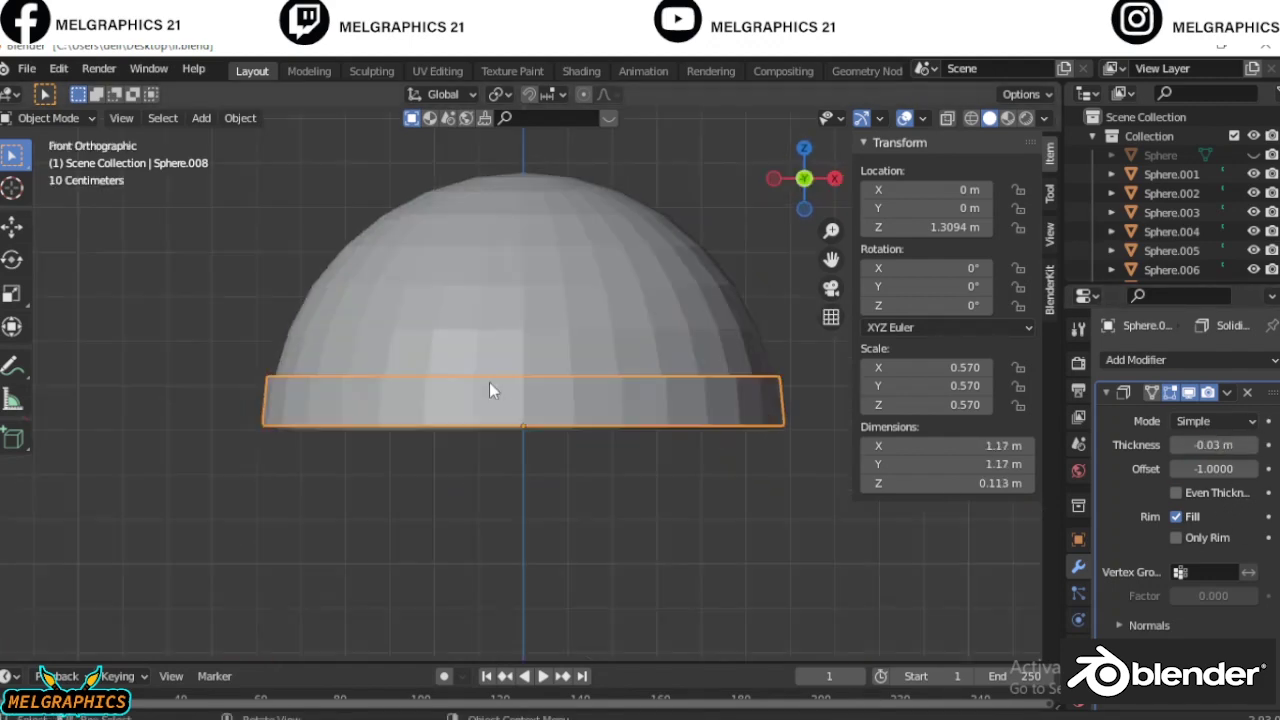
scroll(489, 382, up, 5)
key(g)
key(Escape)
scroll(600, 510, down, 5)
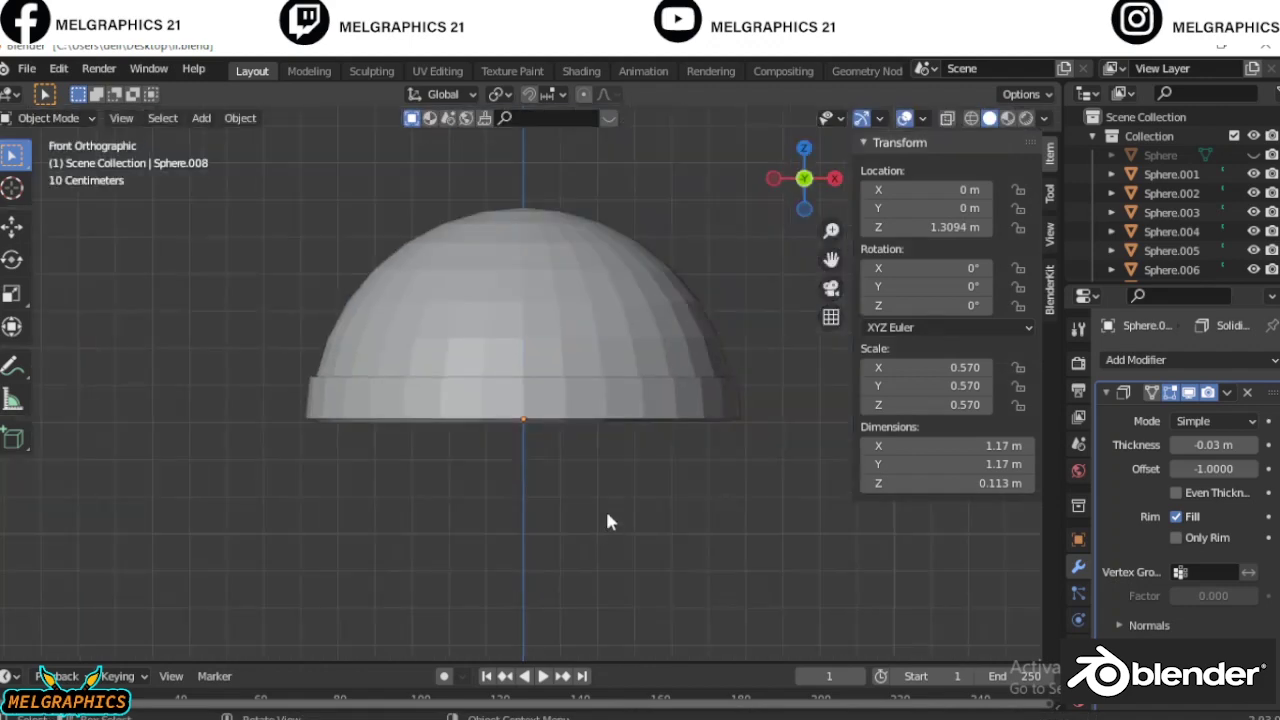
scroll(608, 403, down, 3)
scroll(608, 403, down, 2)
drag(394, 263, 645, 436)
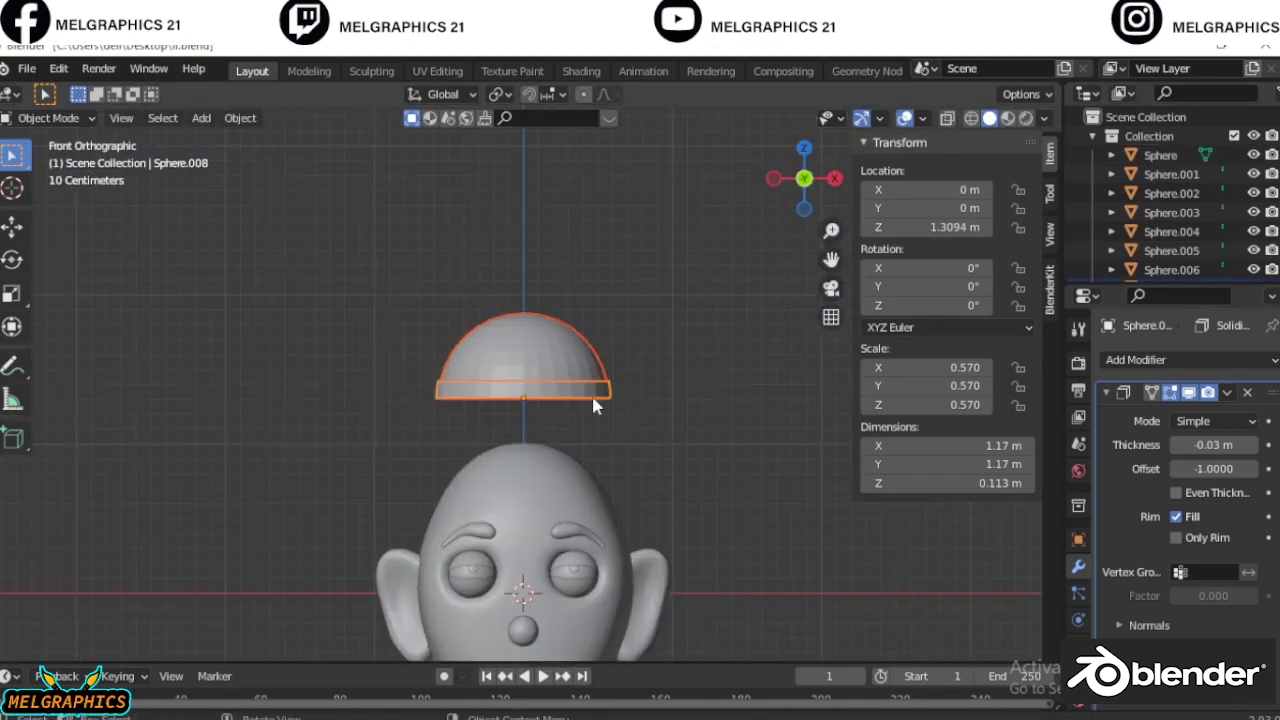
Lower the cap pieces straight down and shrink them to 0.630, checking side and front views
key(g)
key(z)
click(598, 495)
key(KP_3)
scroll(598, 497, up, 2)
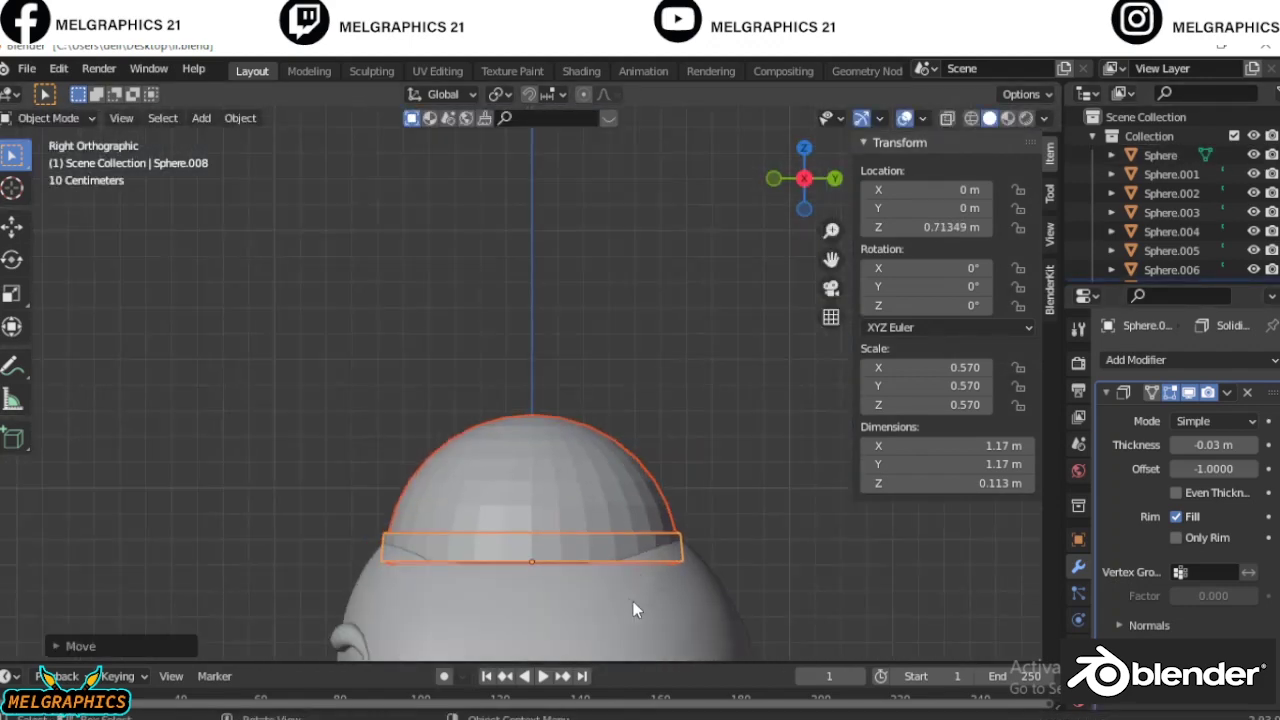
key(s)
click(644, 609)
key(KP_1)
scroll(737, 447, up, 2)
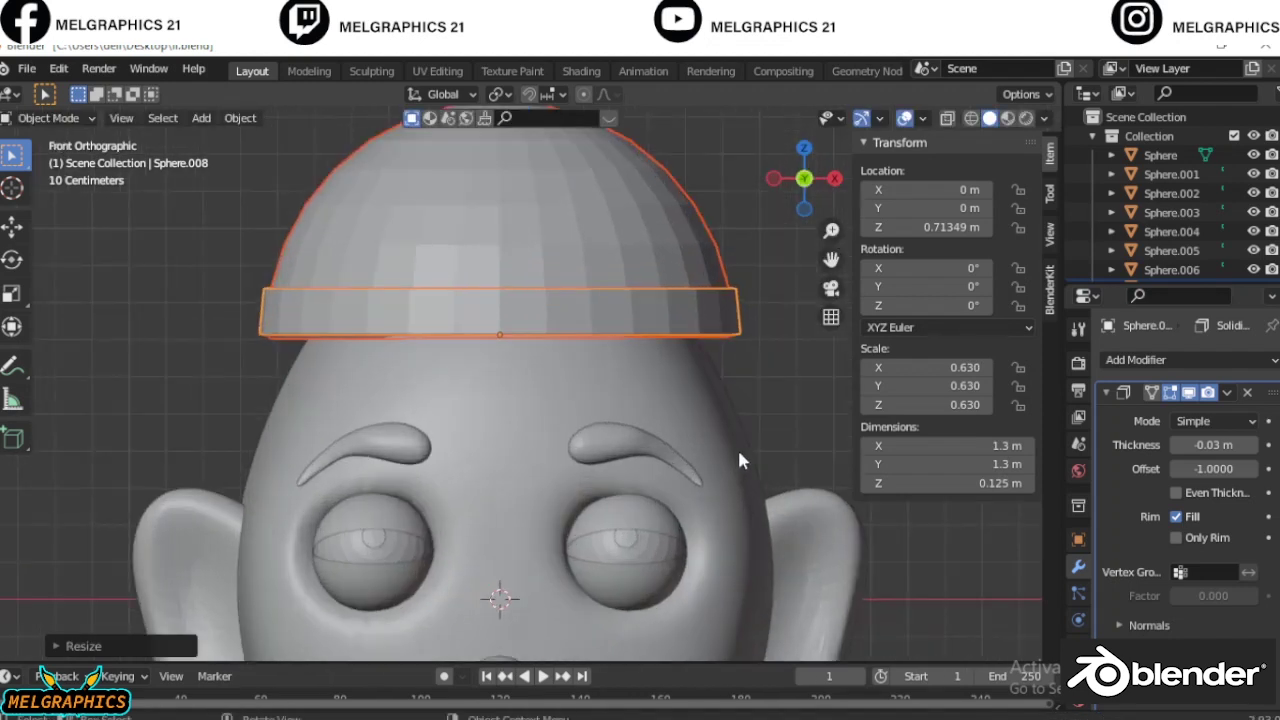
key(KP_3)
key(KP_1)
Rescale the cap to 0.728 and lower it vertically onto the head
key(g)
key(z)
key(Escape)
key(KP_3)
key(KP_1)
key(s)
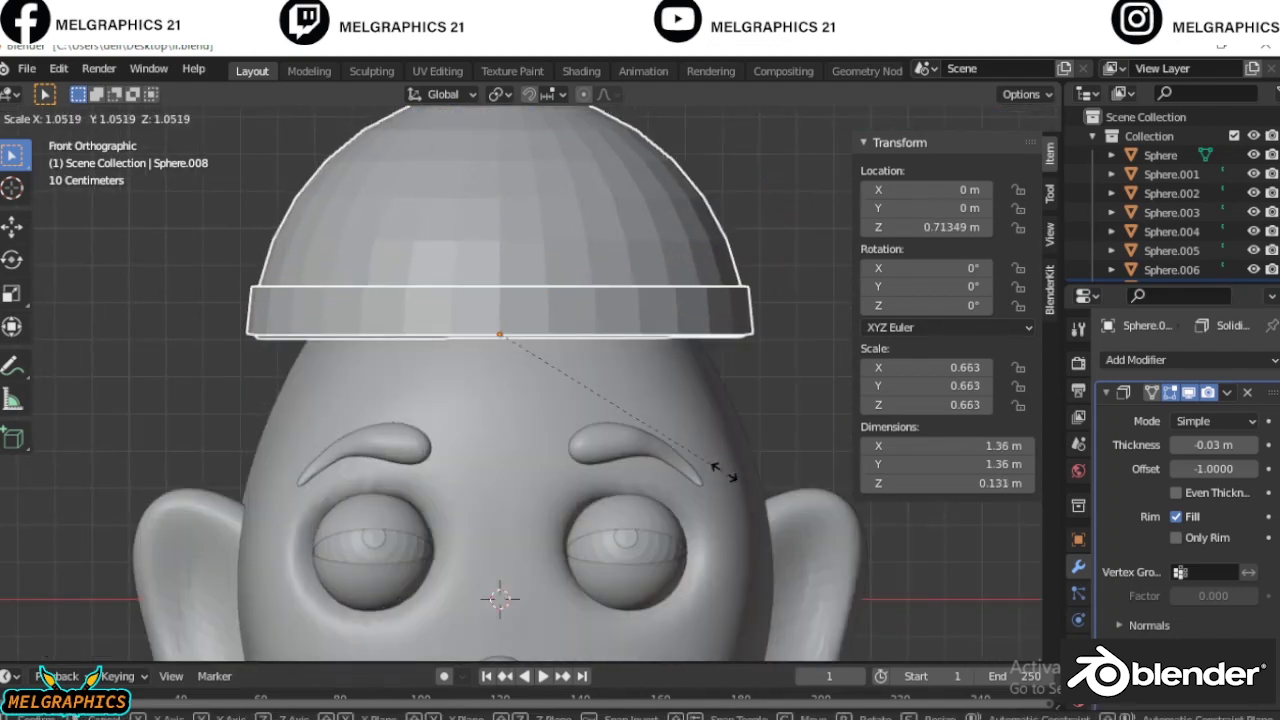
click(757, 487)
key(g)
key(z)
click(752, 561)
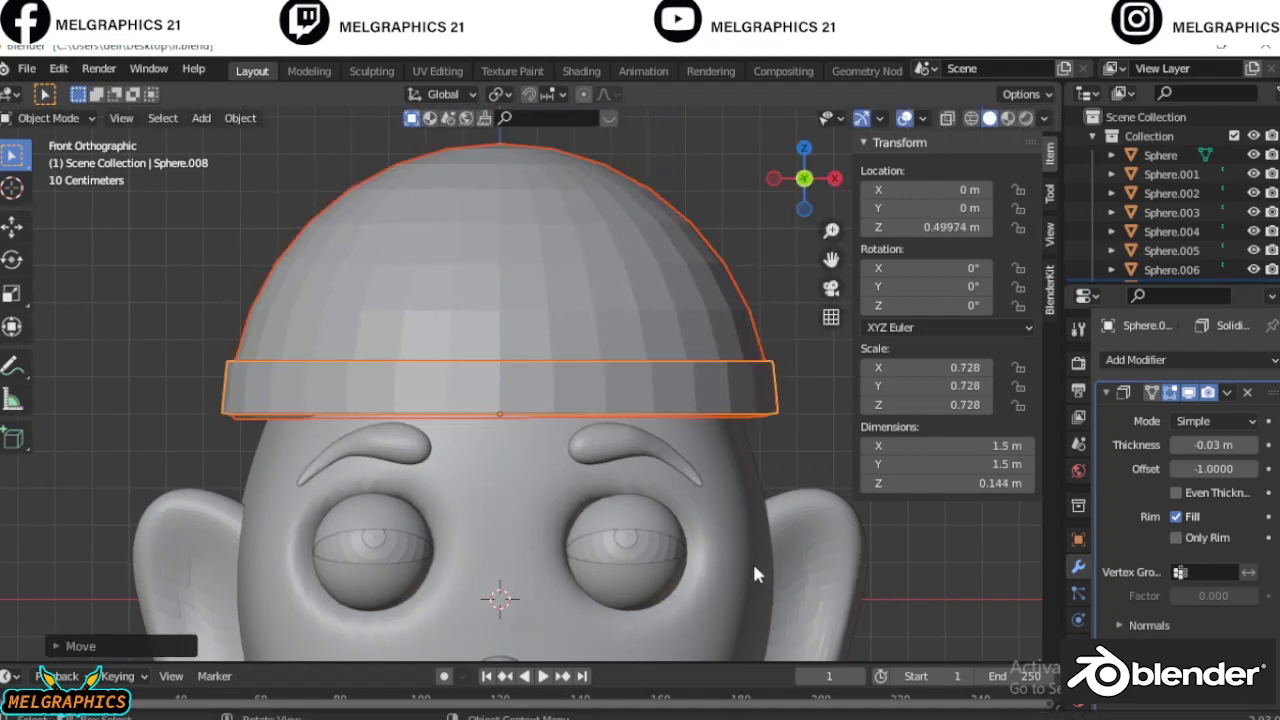
mouse_move(752, 561)
middle_down()
mouse_move(645, 541)
mouse_move(299, 563)
middle_up()
key(KP_3)
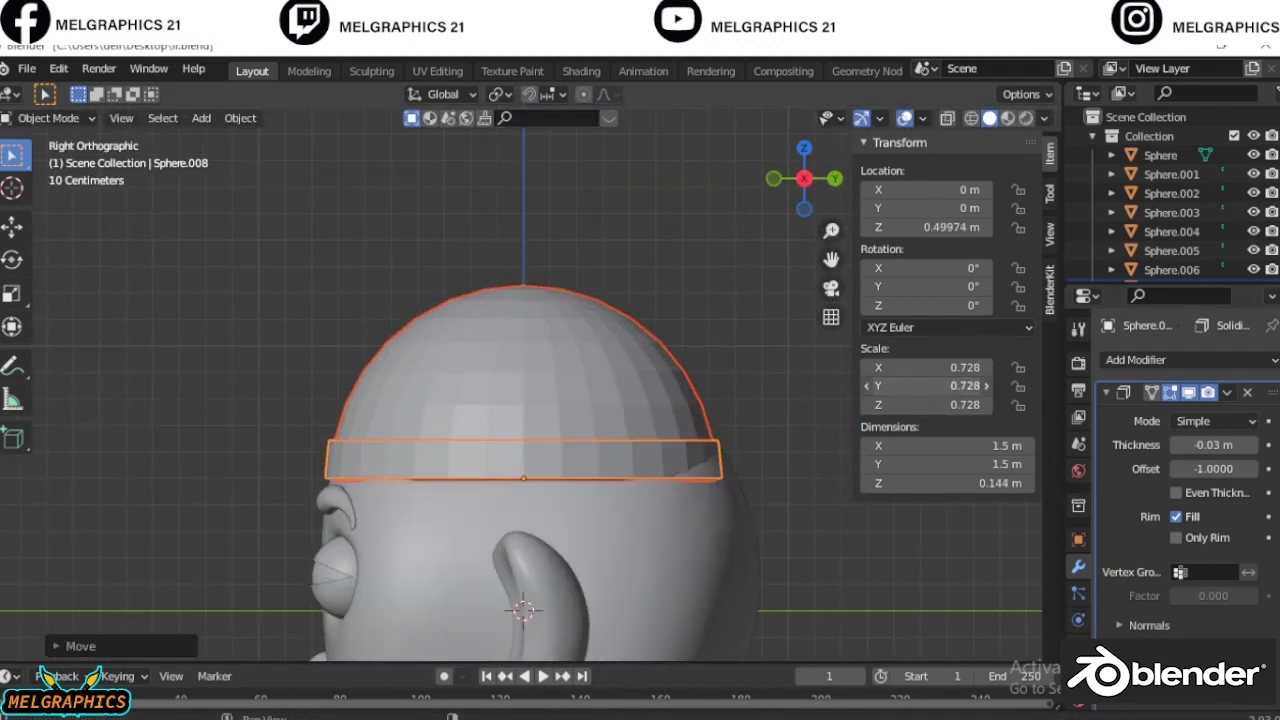
Stretch the cap front to back to 0.824 on Y and narrow it to 0.703 on X
key(s)
key(y)
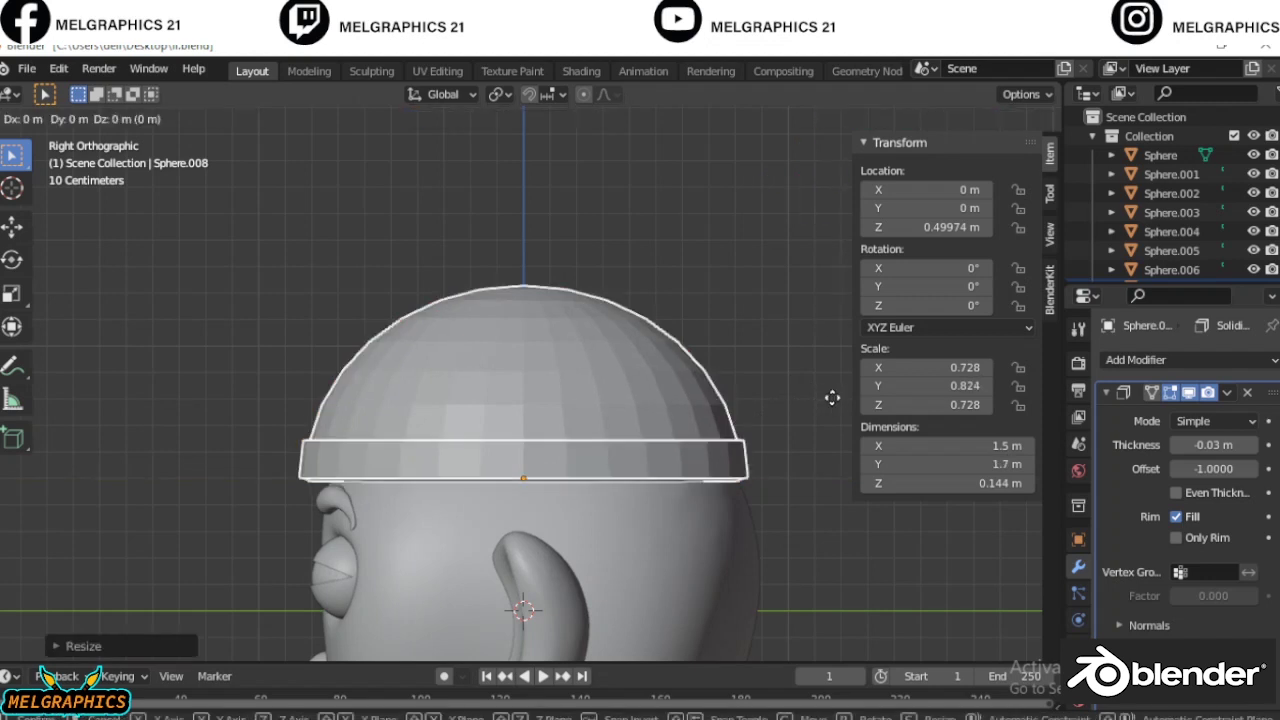
click(847, 391)
middle_drag(847, 391, 872, 448)
key(KP_1)
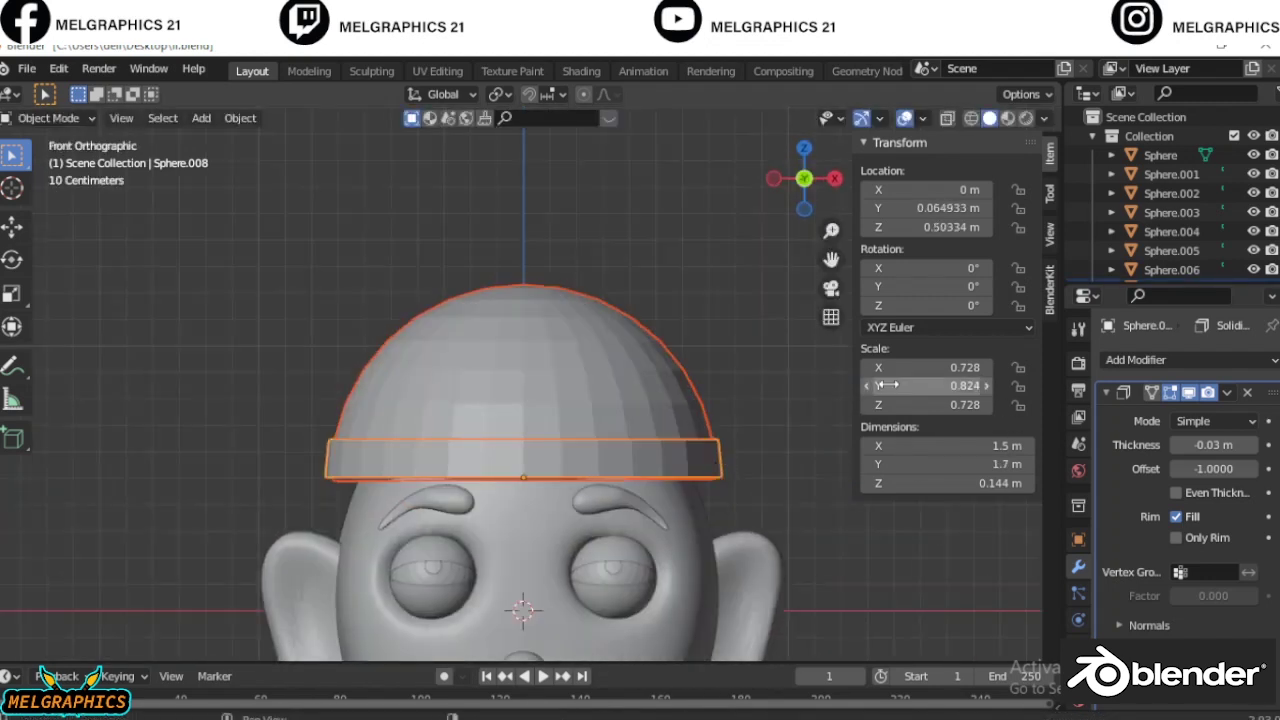
key(s)
key(x)
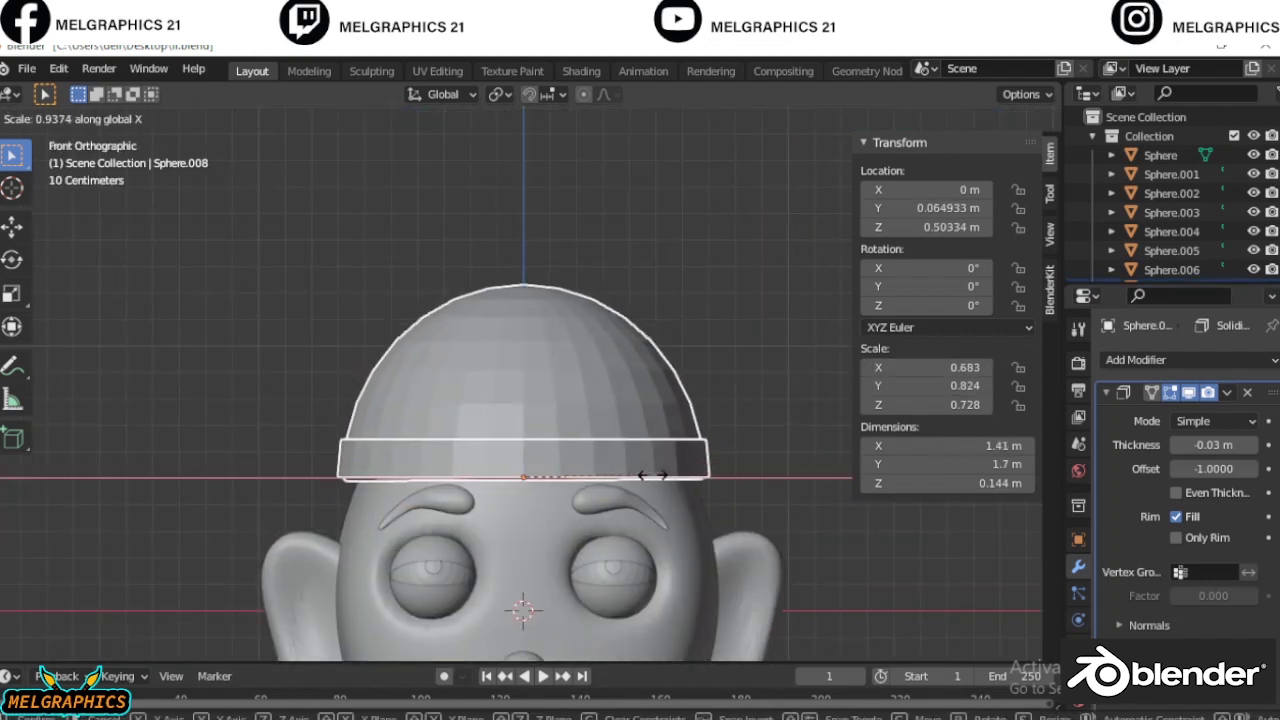
click(655, 474)
scroll(660, 420, down, 3)
middle_drag(660, 420, 698, 312)
key(KP_1)
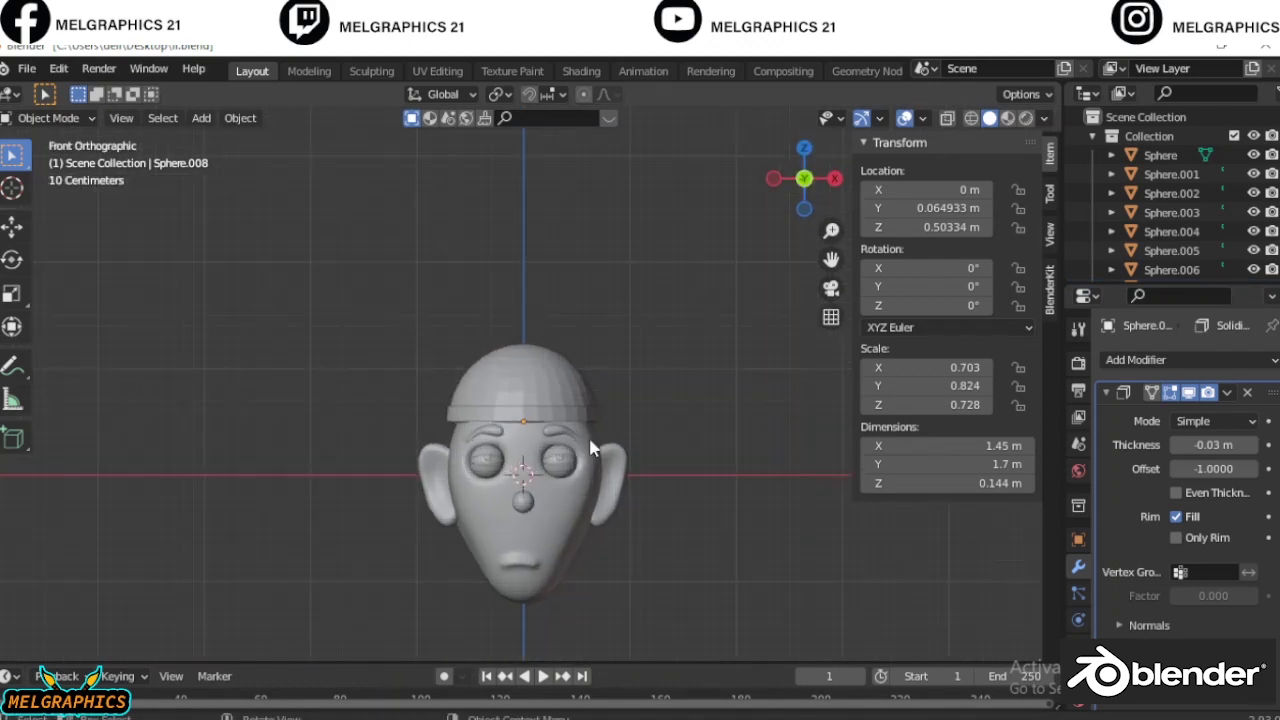
scroll(651, 516, up, 2)
Select the cap band and an eyeball to inspect the fit from an angle and the front
click(543, 451)
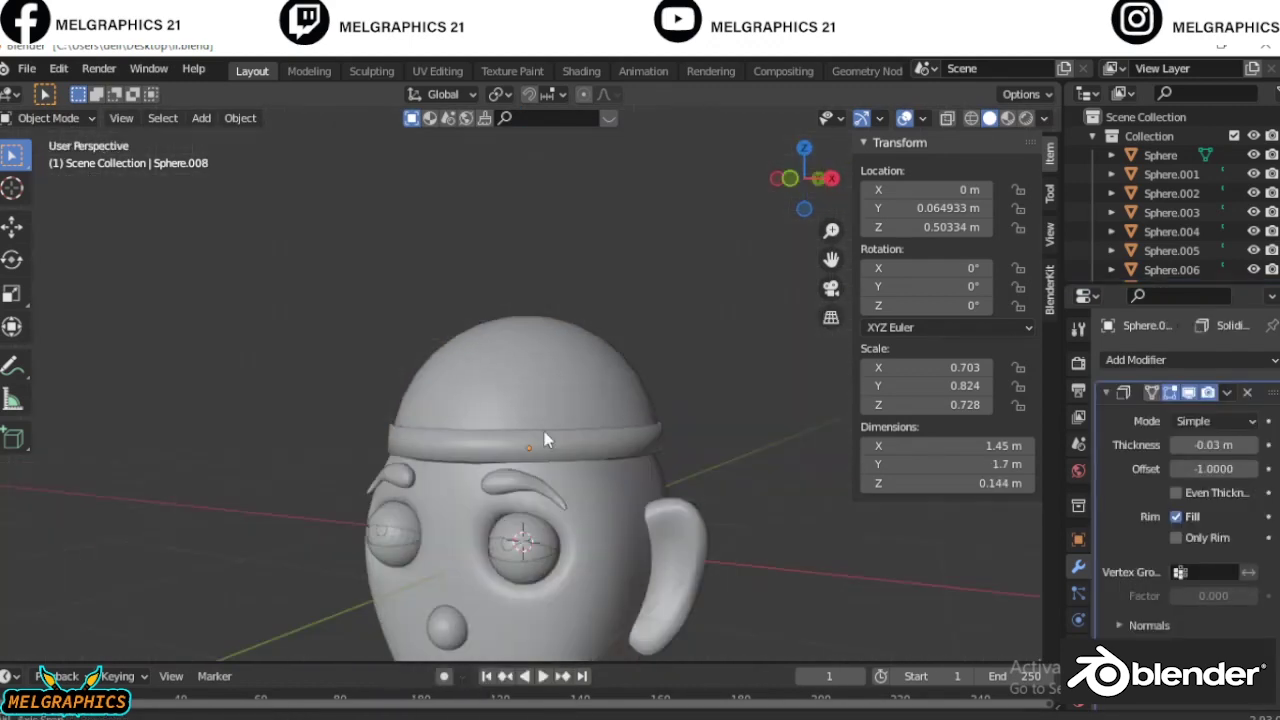
middle_drag(543, 451, 739, 383)
scroll(703, 575, up, 4)
scroll(703, 575, down, 2)
click(750, 605)
right_click(690, 374)
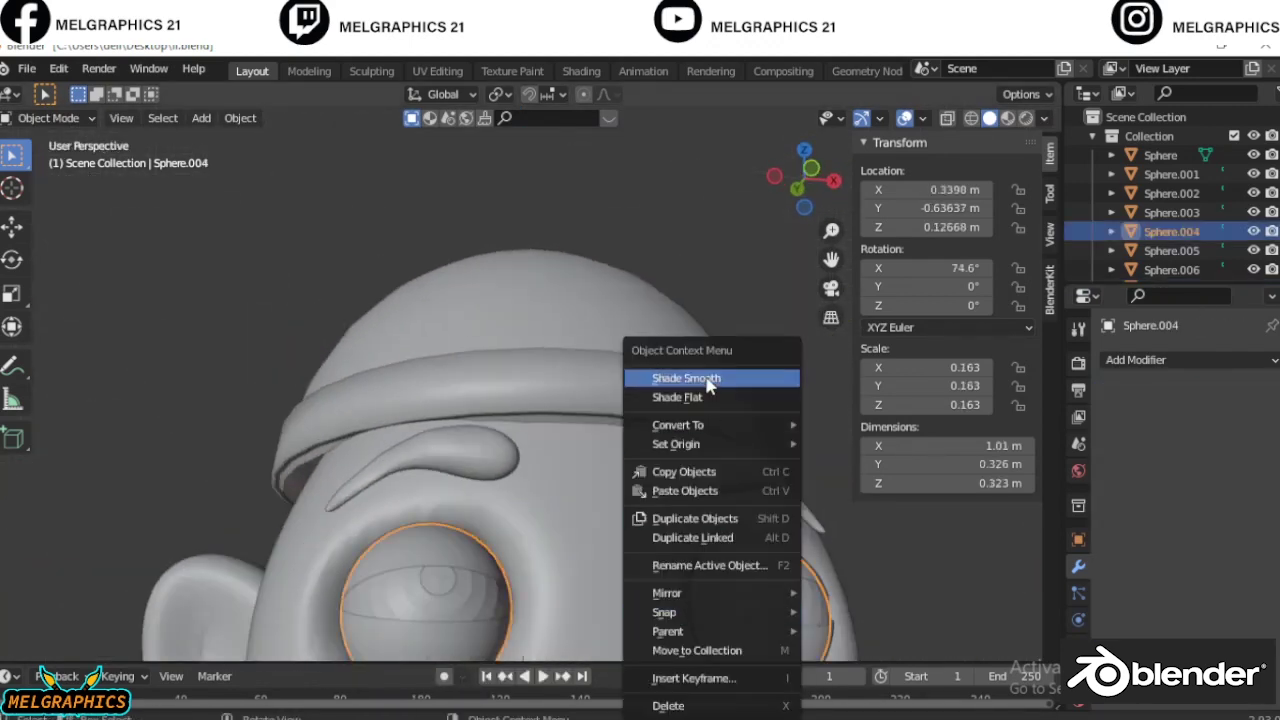
key(Escape)
key(KP_1)
scroll(468, 260, up, 3)
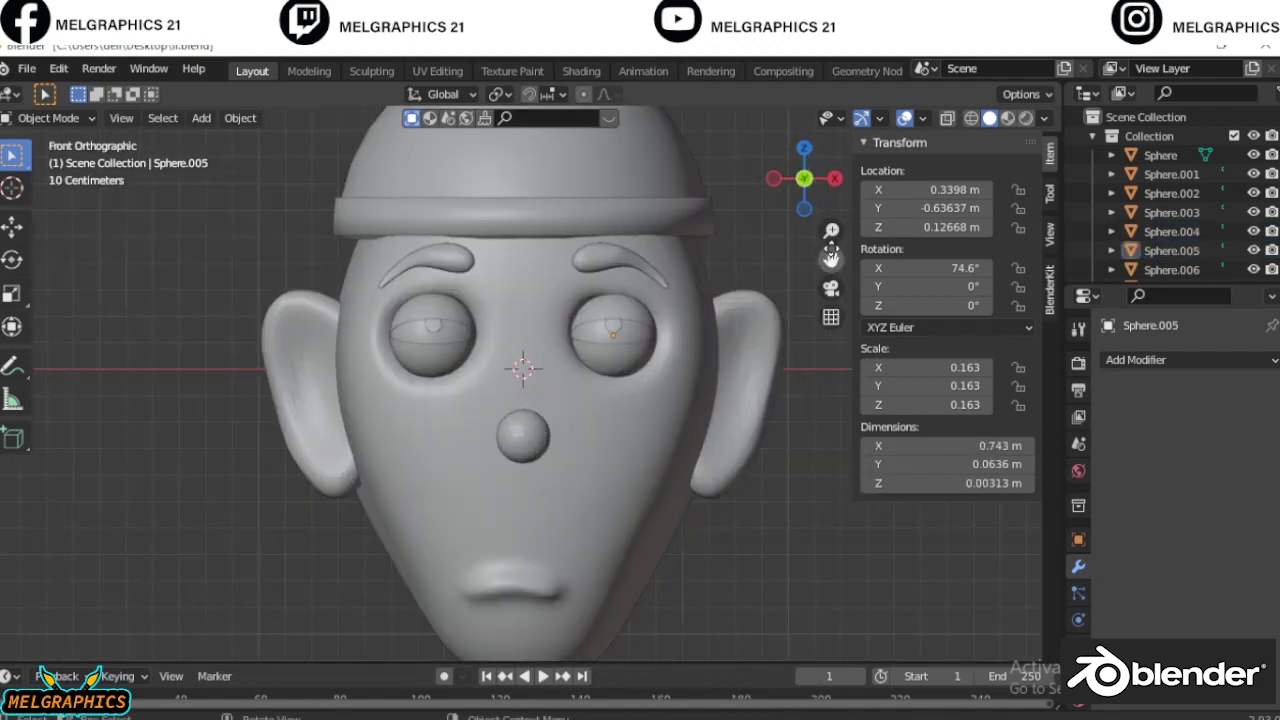
scroll(468, 260, up, 2)
Add a new UV sphere for the cheek
click(503, 295)
right_click(503, 290)
right_click(510, 300)
key(Escape)
key(shift+a)
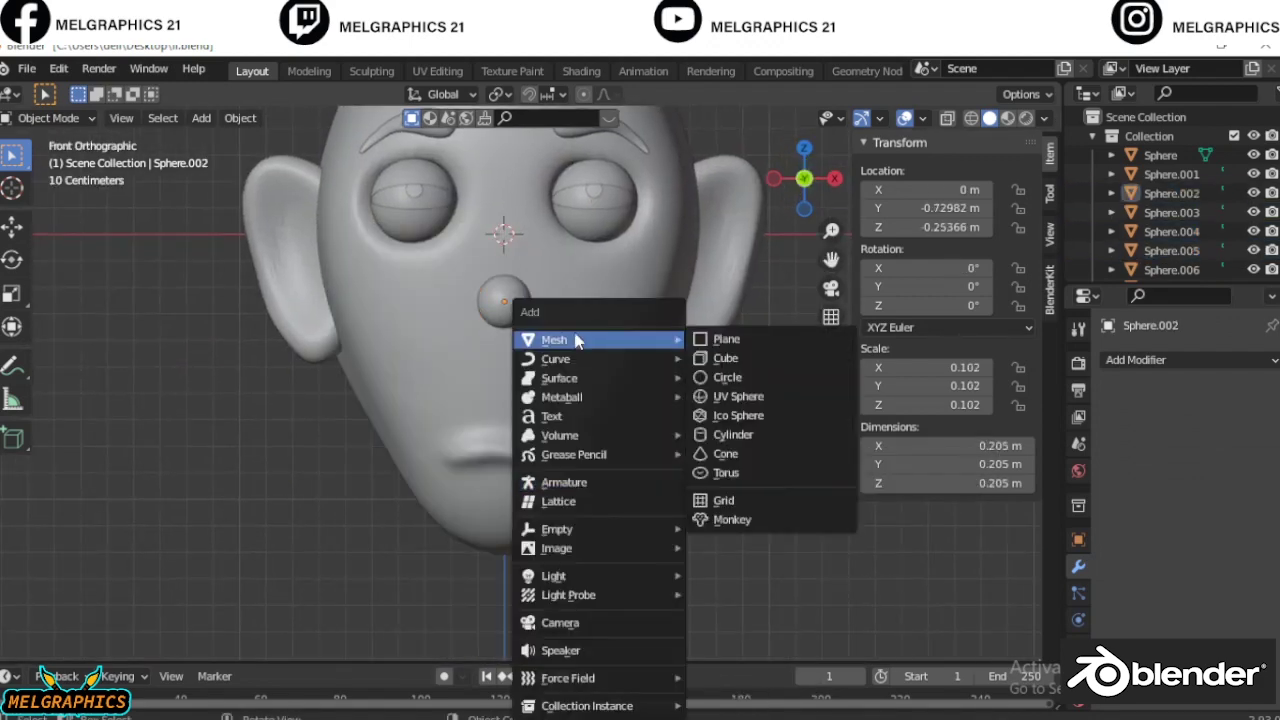
click(740, 489)
Scale the new sphere to 0.253 and place it against the lower right cheek
key(s)
click(595, 284)
key(g)
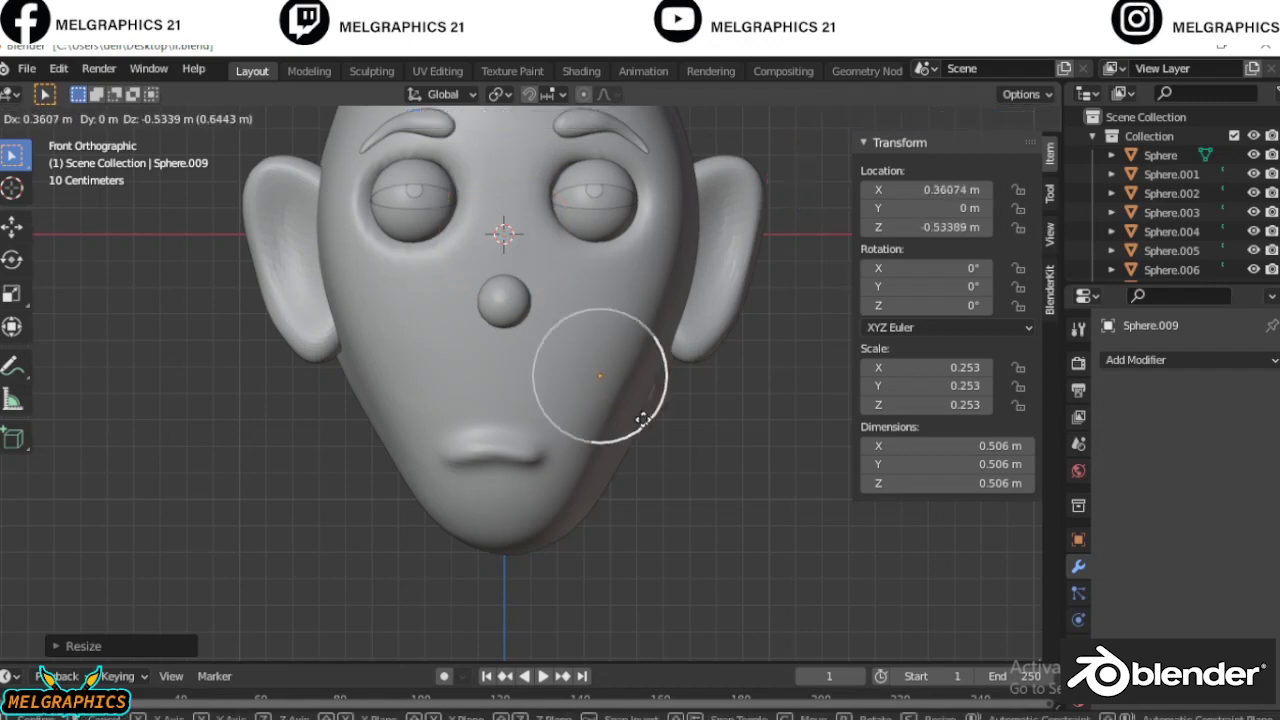
click(672, 478)
key(KP_3)
key(g)
click(574, 522)
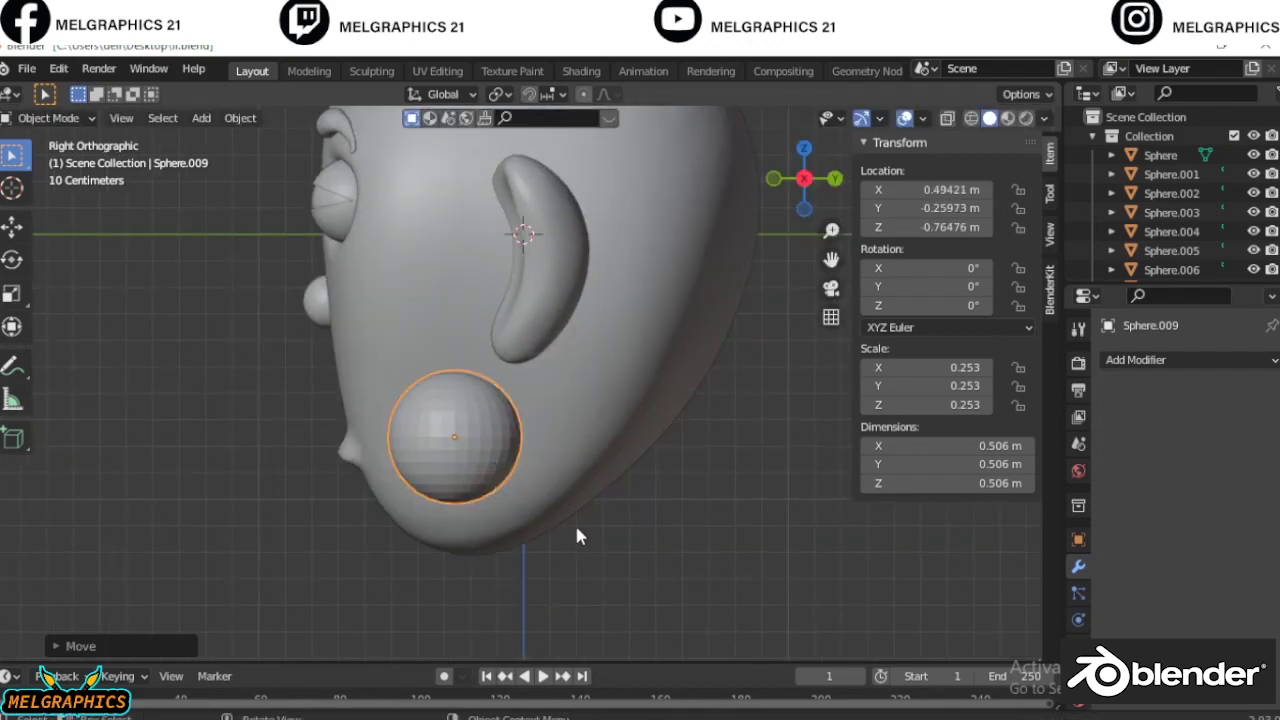
key(KP_1)
In Sculpt Mode, use the Grab brush to pull the cheek sphere into a larger drop shape
click(50, 118)
click(50, 183)
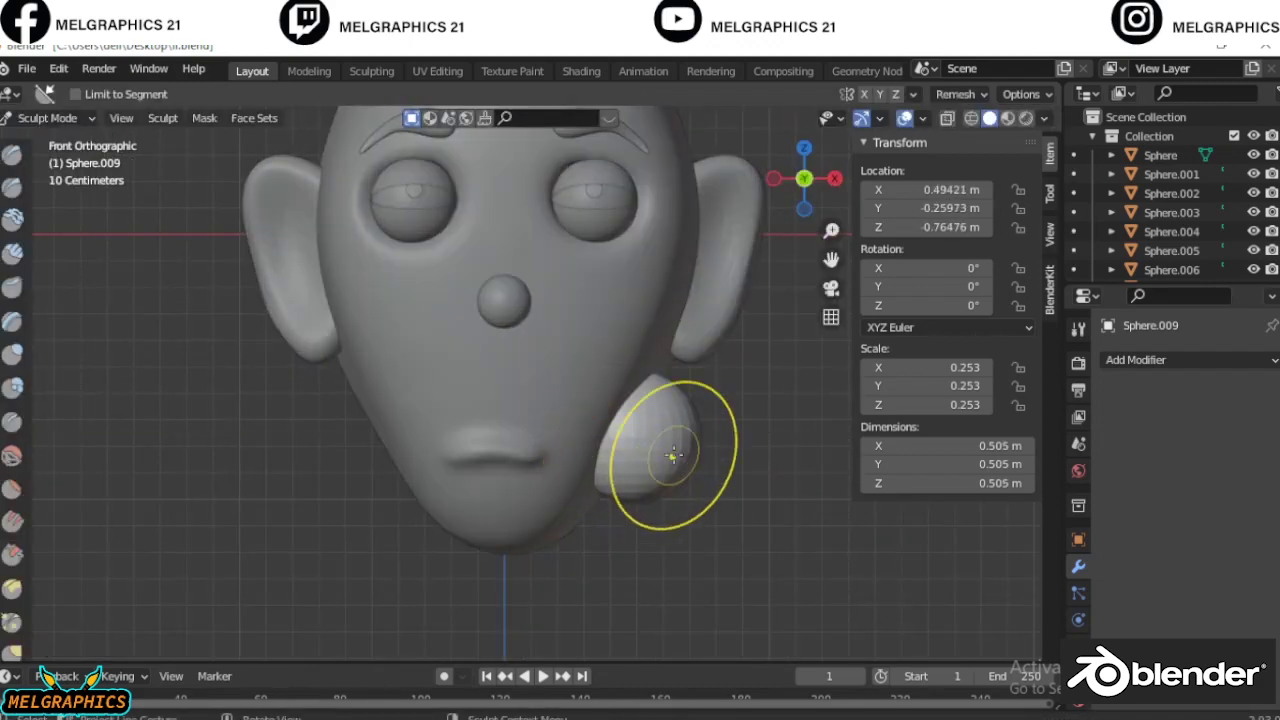
scroll(790, 305, up, 4)
drag(582, 432, 657, 389)
key(ctrl+z)
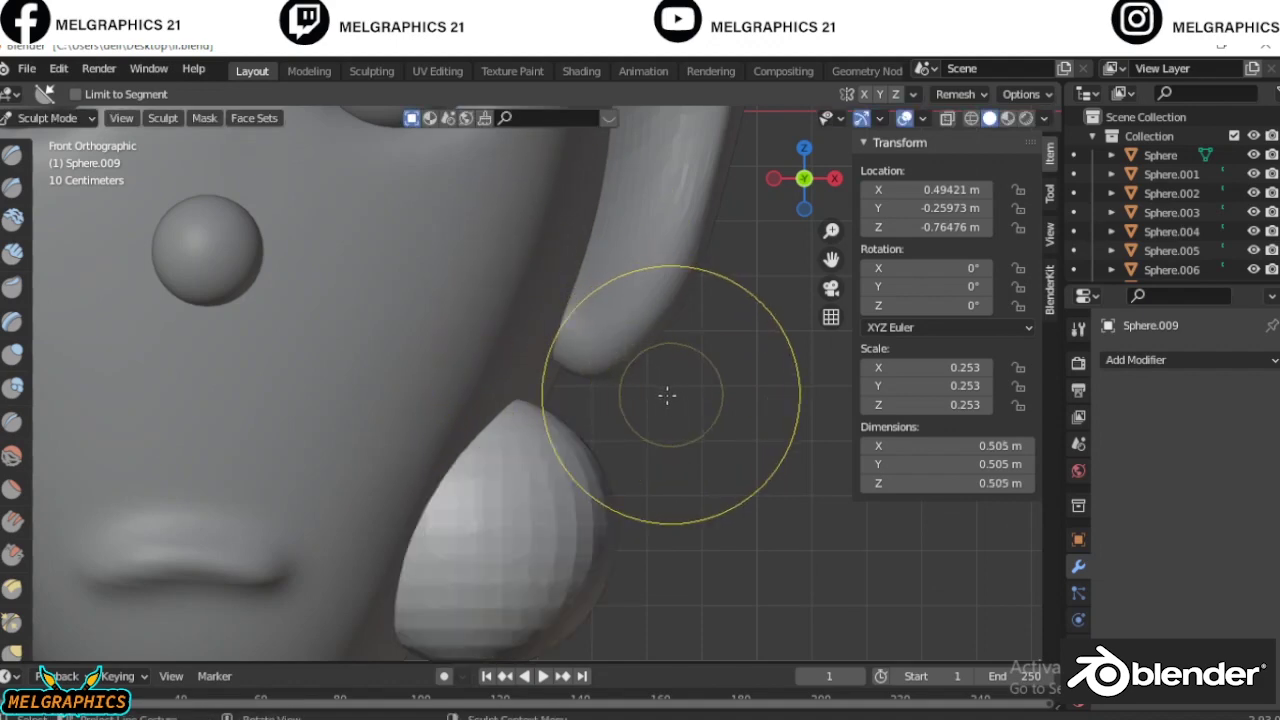
key(g)
drag(560, 420, 540, 330)
key(KP_3)
key(ctrl+z)
key(f)
drag(400, 470, 430, 385)
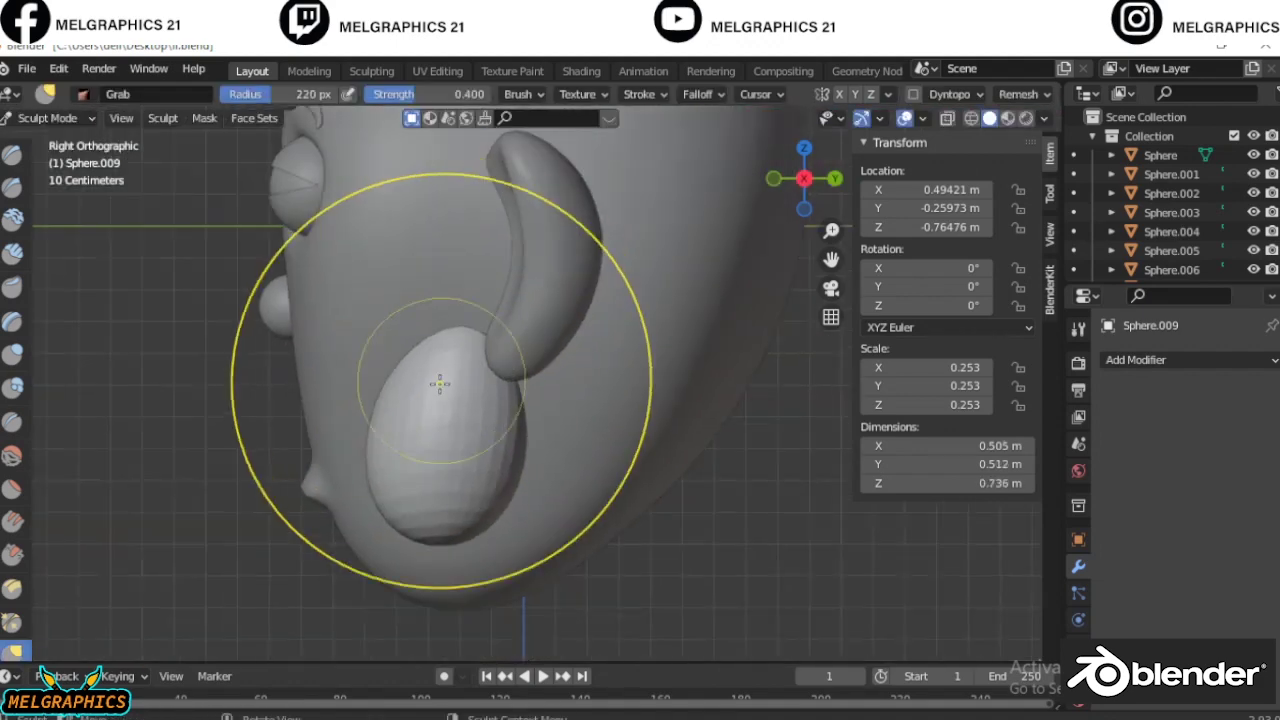
key(KP_1)
mouse_move(443, 594)
mouse_down()
mouse_move(586, 509)
mouse_move(380, 586)
mouse_up()
Mirror the cheek drop across the head object Sphere, shade it smooth, and apply the Mirror modifier
key(ctrl+Tab)
click(1136, 360)
click(900, 585)
click(1247, 491)
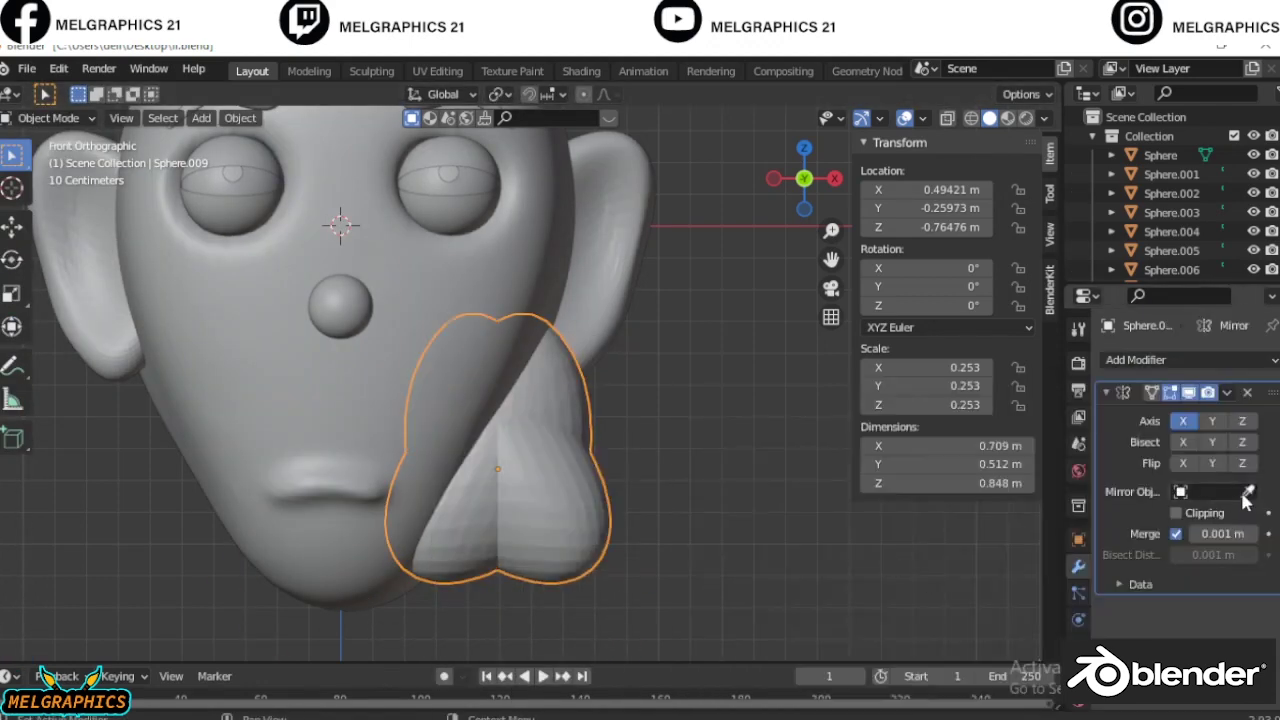
click(420, 362)
right_click(397, 368)
click(397, 378)
click(1227, 392)
click(1140, 418)
Set the cheeks' origin to geometry and resume sculpting with brush strength 0.126
right_click(486, 443)
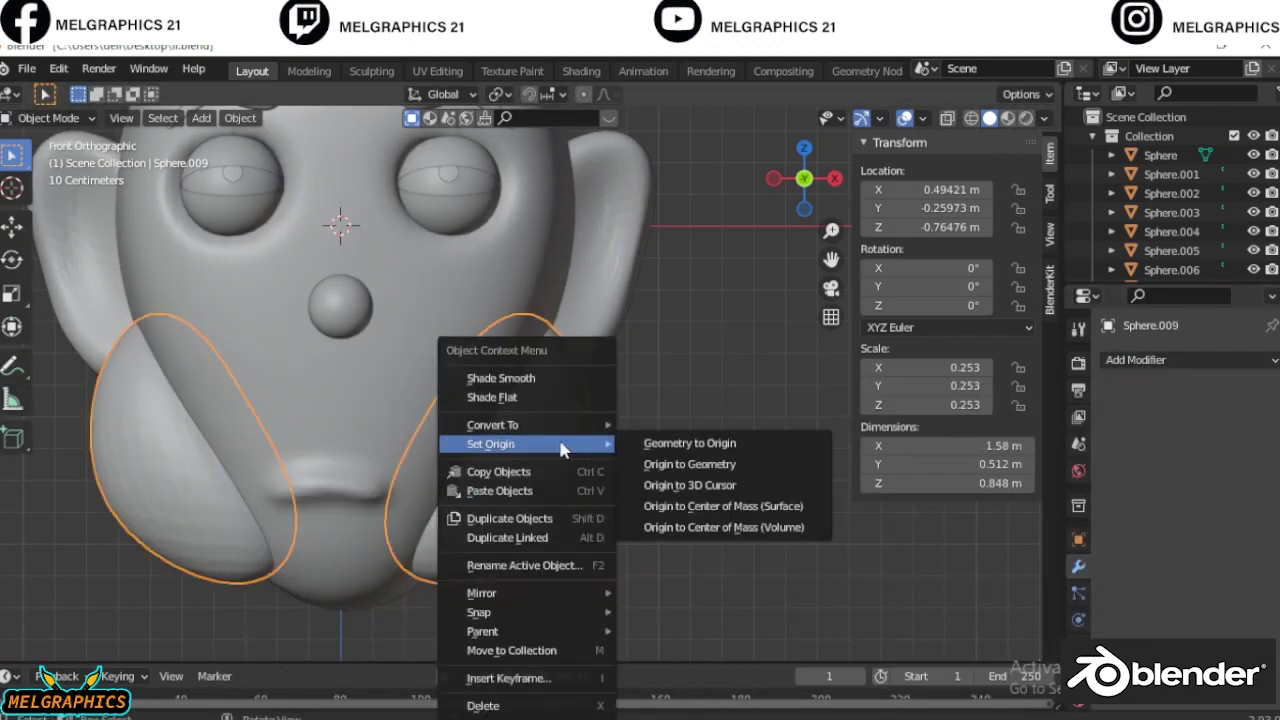
click(690, 466)
key(ctrl+Tab)
scroll(622, 478, up, 5)
scroll(622, 478, down, 3)
key(shift+f)
click(457, 409)
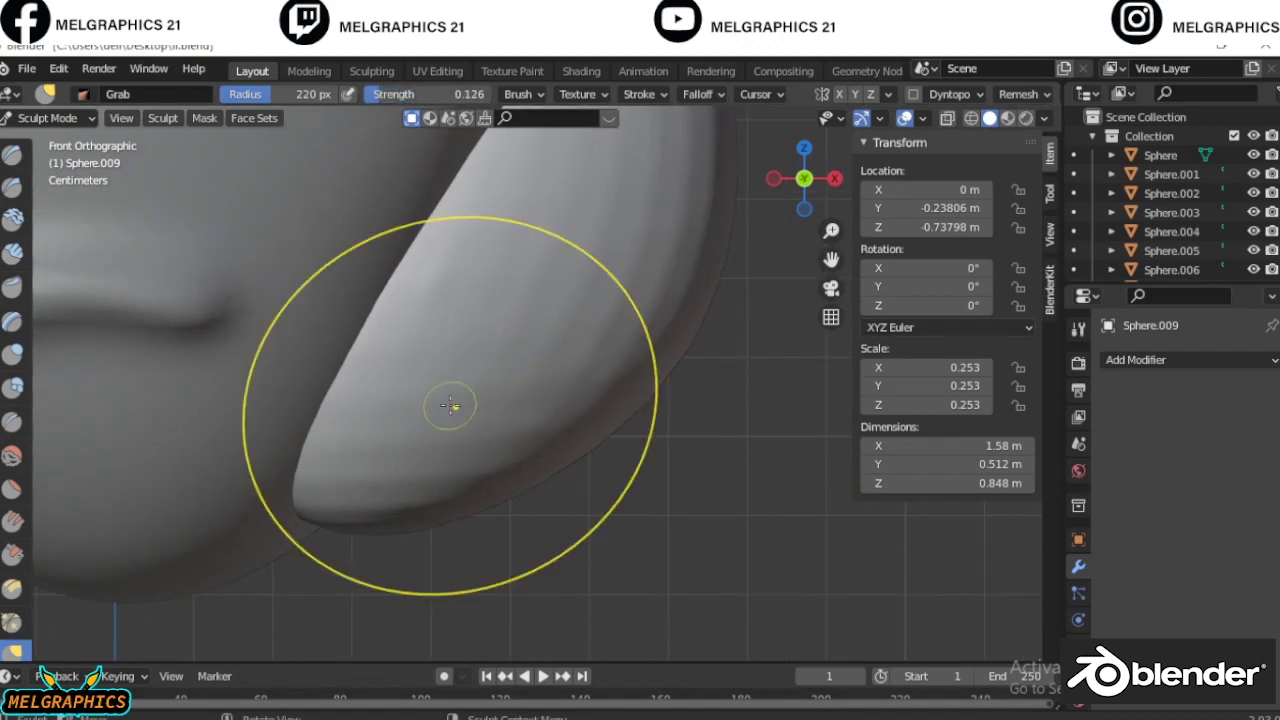
scroll(608, 365, down, 2)
drag(845, 259, 1105, 307)
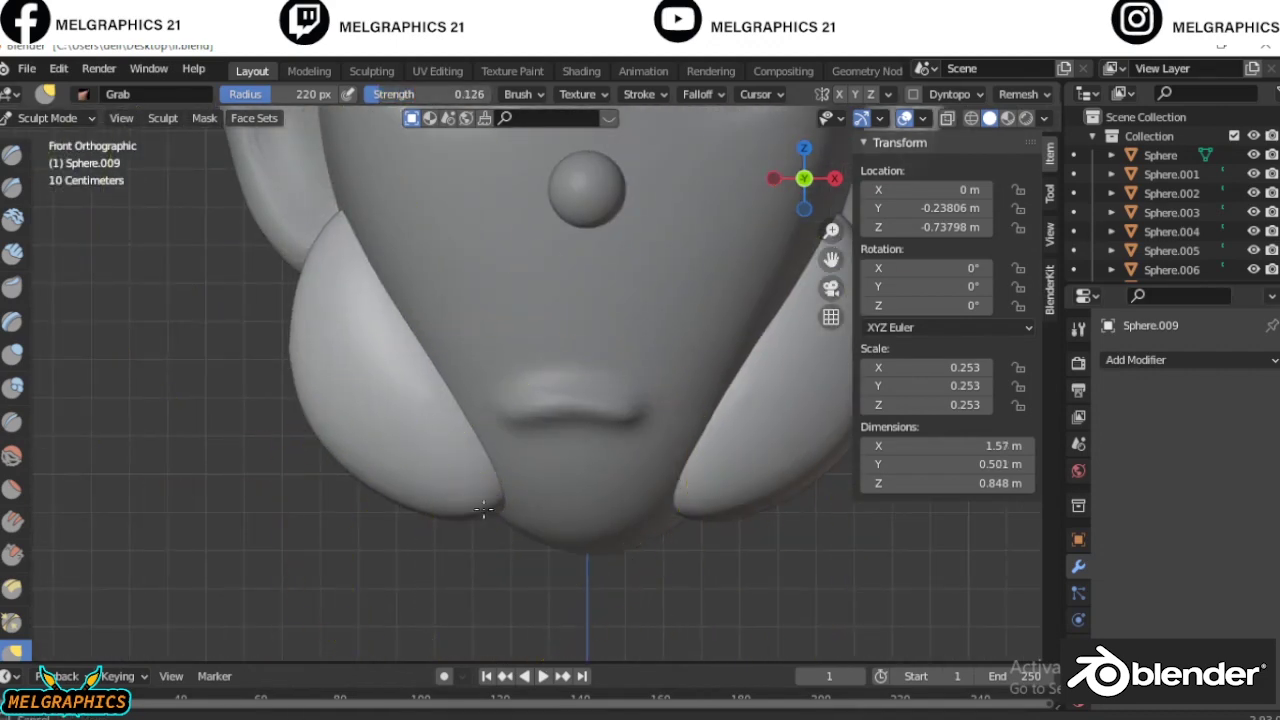
Return to Object Mode and open the Add menu
key(ctrl+Tab)
scroll(687, 522, down, 3)
scroll(599, 435, down, 2)
scroll(302, 320, up, 2)
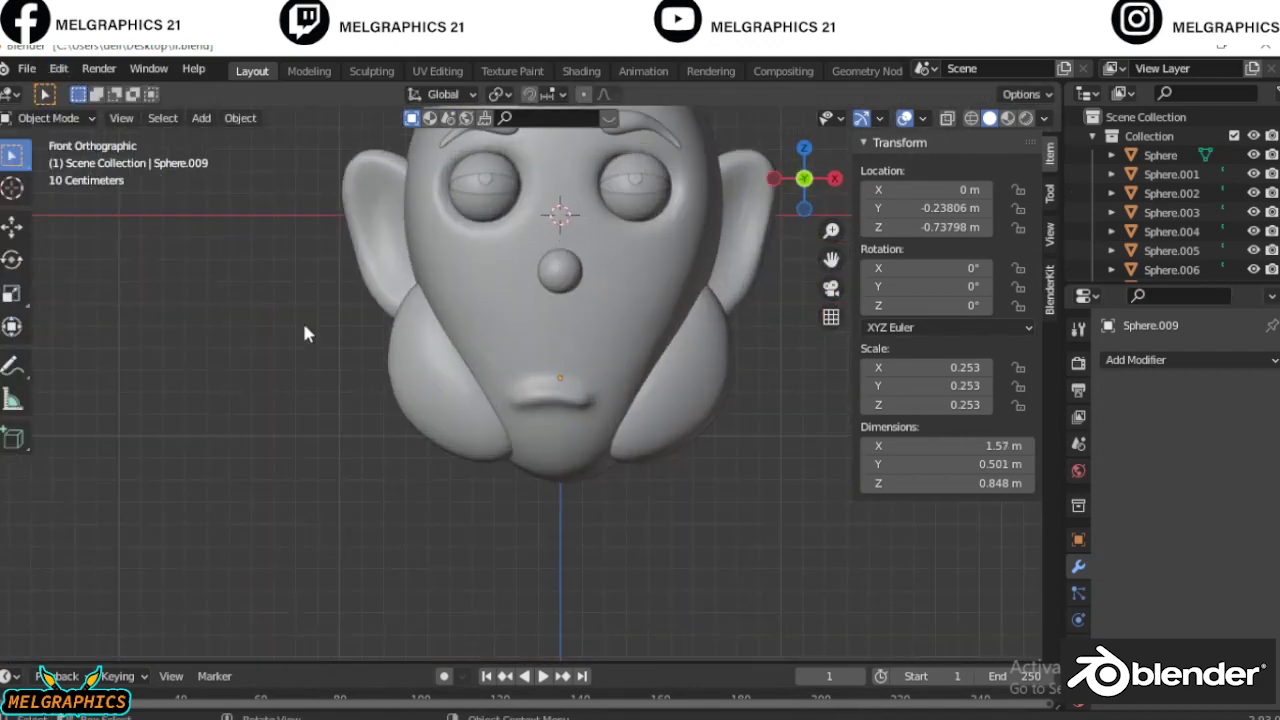
click(201, 118)
Add a cylinder, shrink it, and lower it below the head
click(400, 232)
key(s)
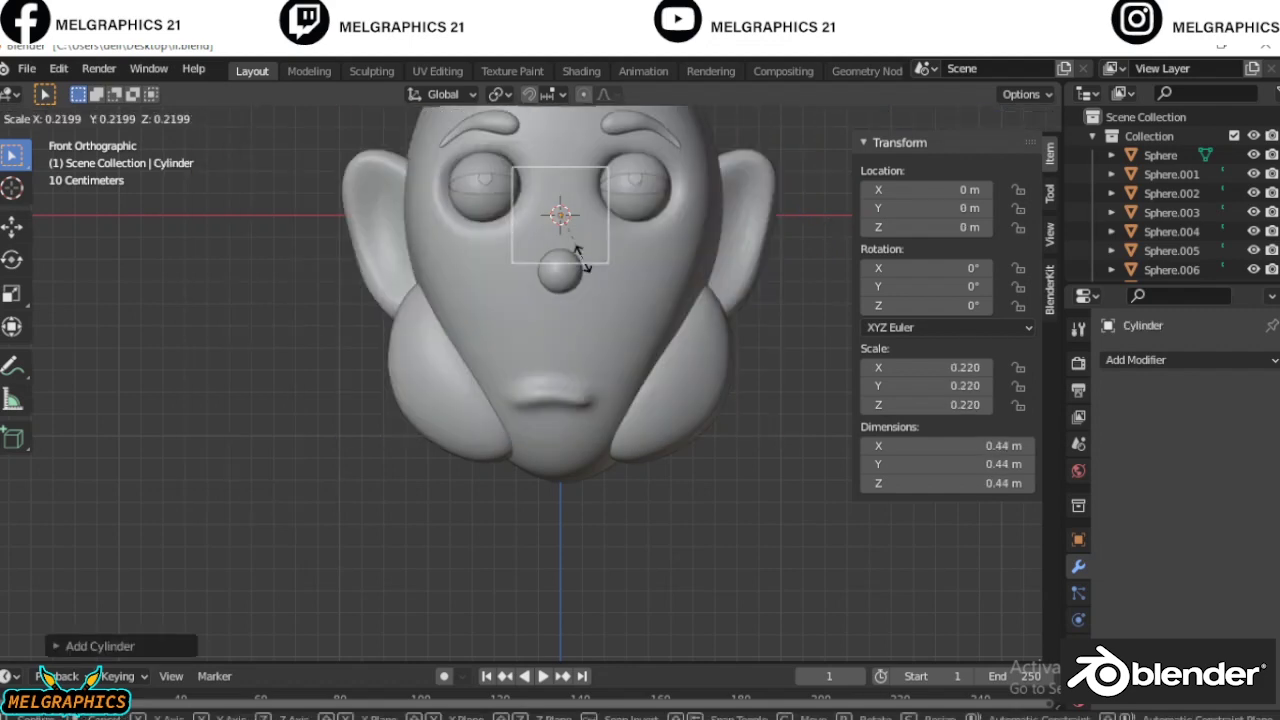
click(598, 228)
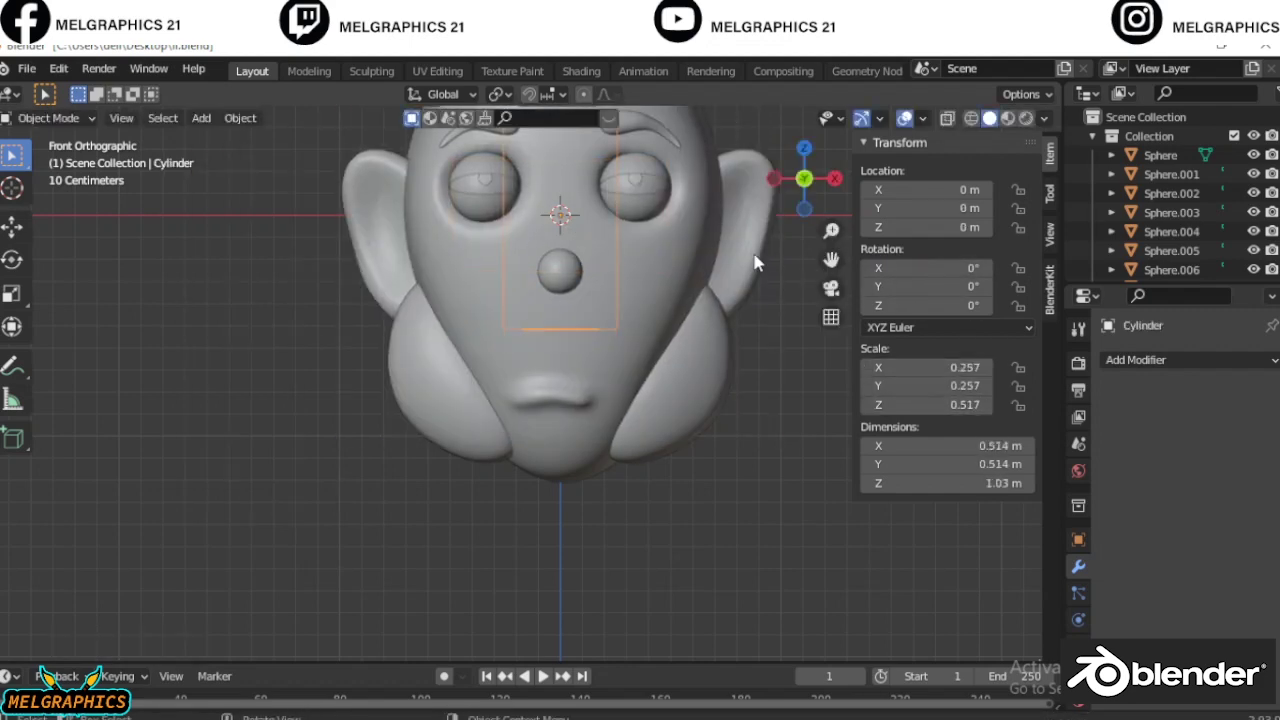
key(g)
key(z)
click(720, 545)
Reposition the cylinder front to back so it sits just under the chin
key(KP_3)
key(g)
key(z)
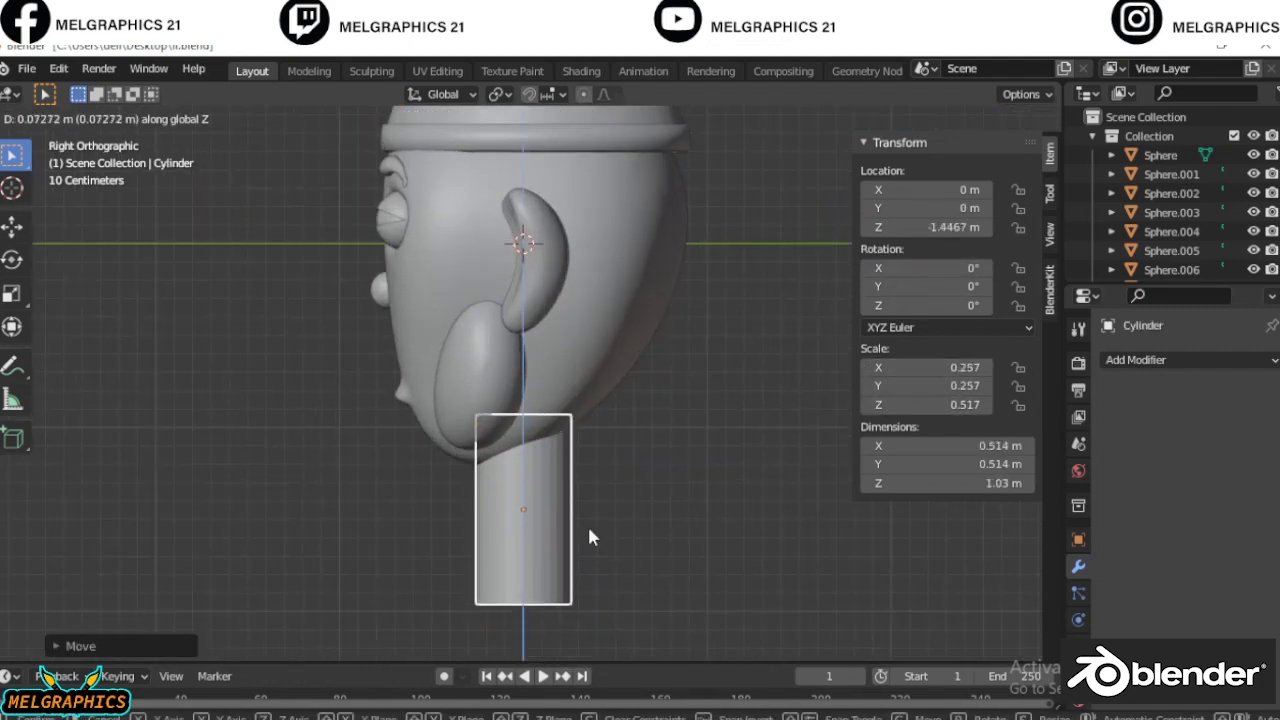
right_click(589, 531)
key(g)
key(y)
click(643, 576)
key(KP_1)
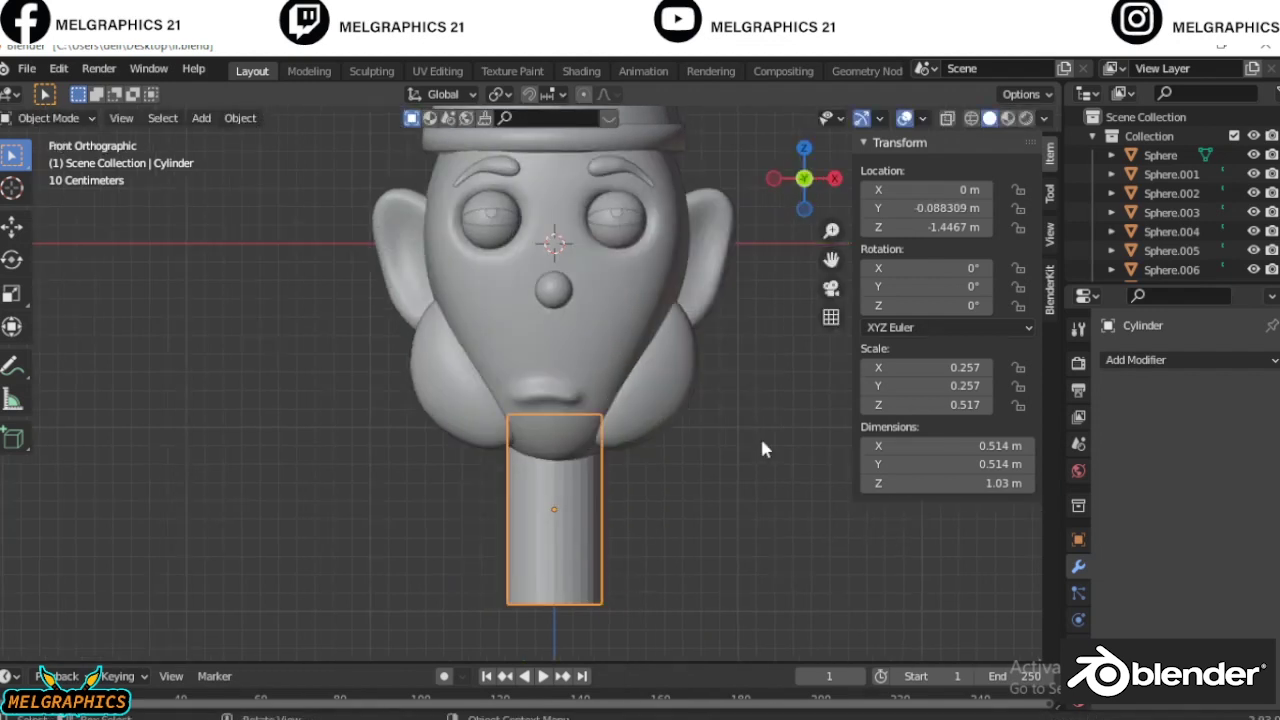
Scale the neck to 0.177 × 0.177 × 0.477 and add a new UV sphere
mouse_move(930, 404)
mouse_down()
mouse_move(915, 404)
mouse_move(910, 367)
mouse_up()
double_click(940, 385)
text(.177)
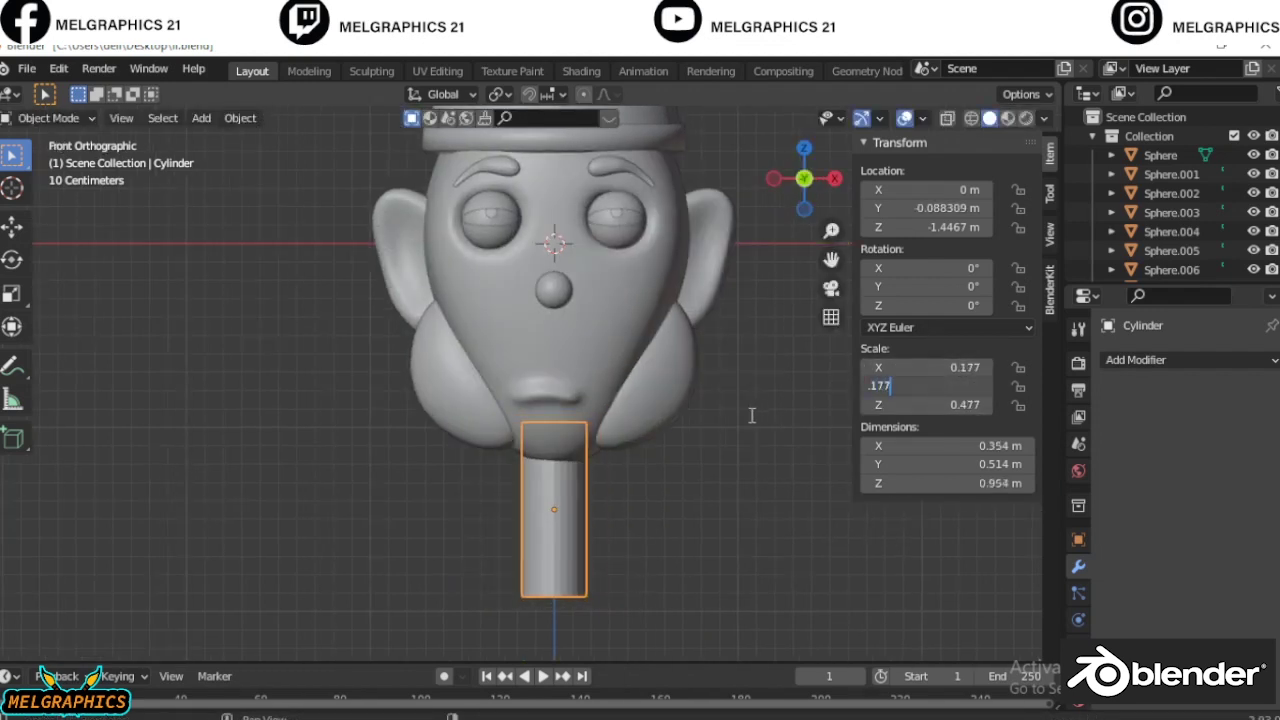
key(Return)
middle_drag(752, 415, 603, 523)
key(KP_1)
key(shift+a)
click(543, 366)
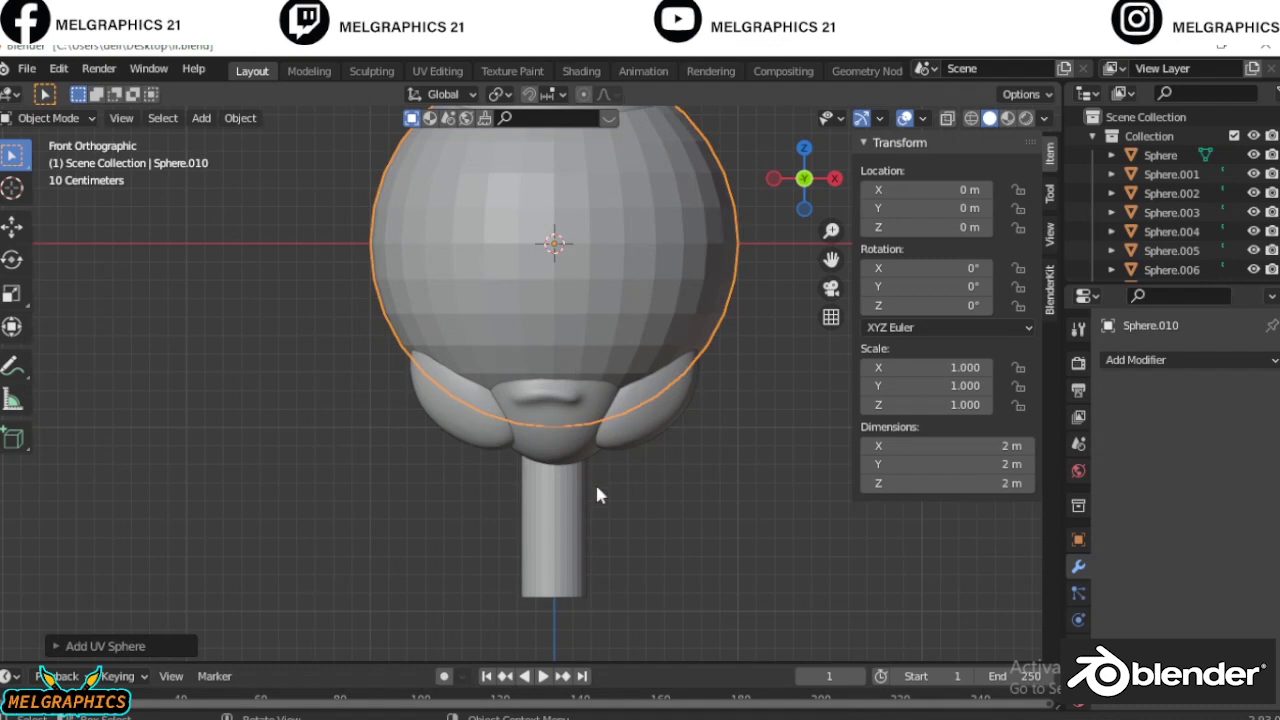
Scale the new sphere to 0.743 and position it vertically just under the neck
key(g)
key(z)
click(634, 543)
scroll(634, 543, down, 3)
key(s)
click(670, 585)
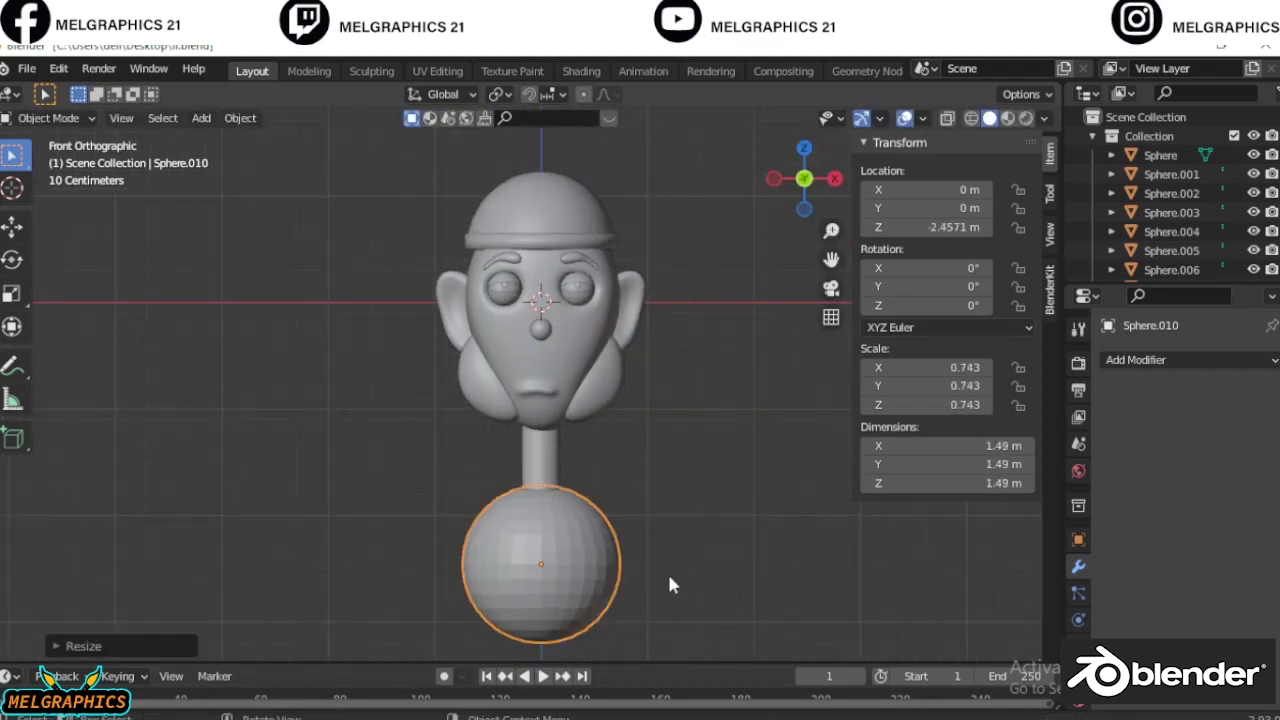
key(g)
key(z)
click(635, 571)
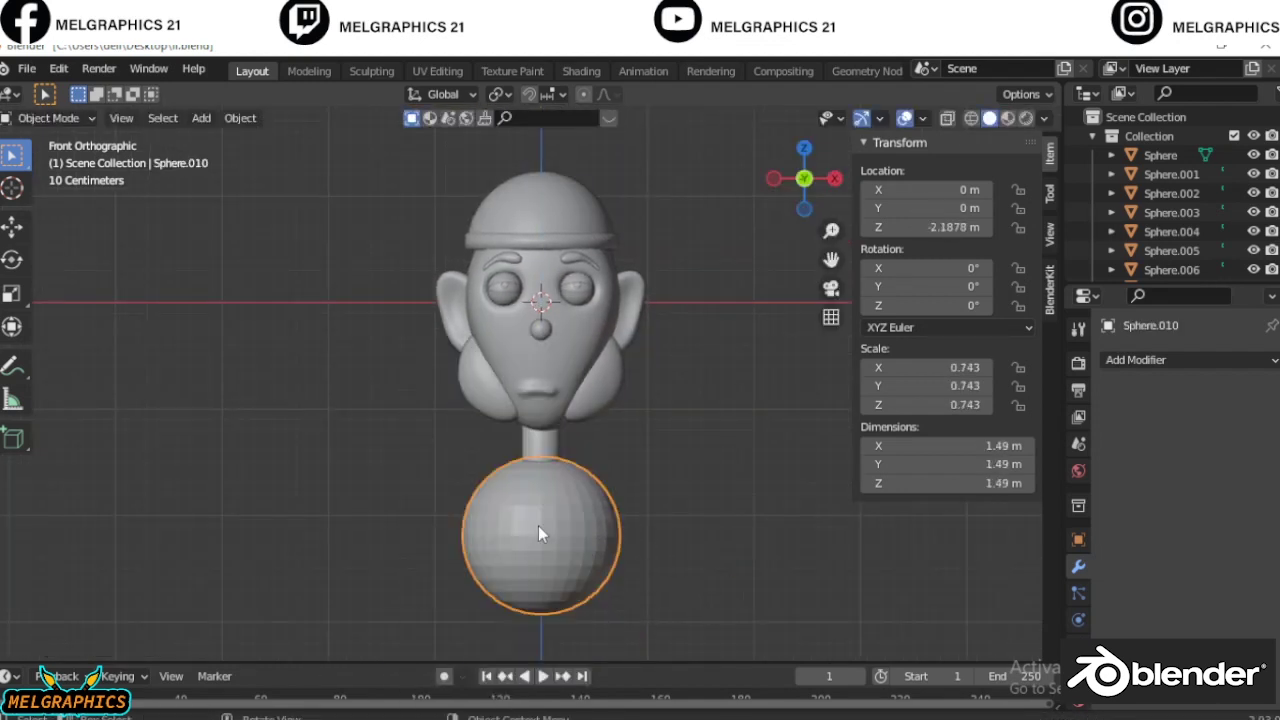
In Sculpt Mode, slice off the sphere's lower half with Line Project to flatten the shoulders
key(ctrl+Tab)
click(470, 559)
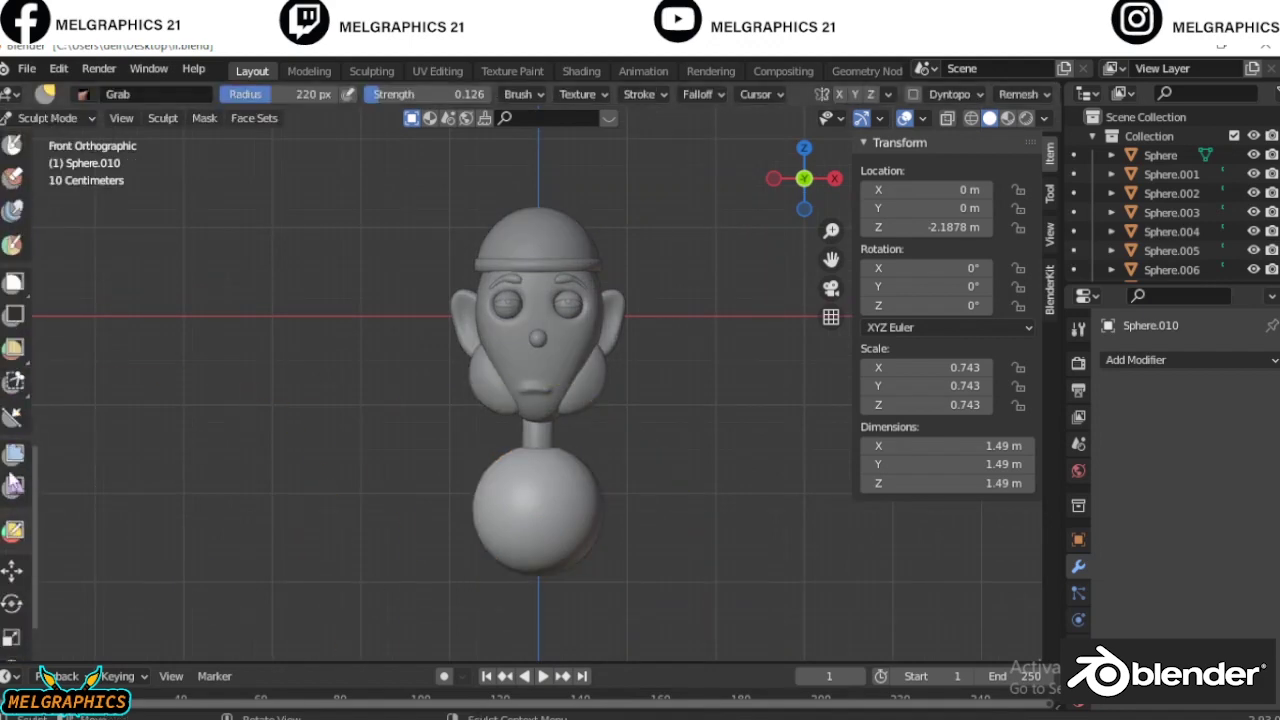
scroll(850, 330, up, 4)
shift+middle_drag(560, 560, 457, 231)
drag(243, 391, 740, 393)
scroll(606, 394, down, 3)
scroll(606, 394, up, 3)
shift+middle_drag(533, 115, 543, 175)
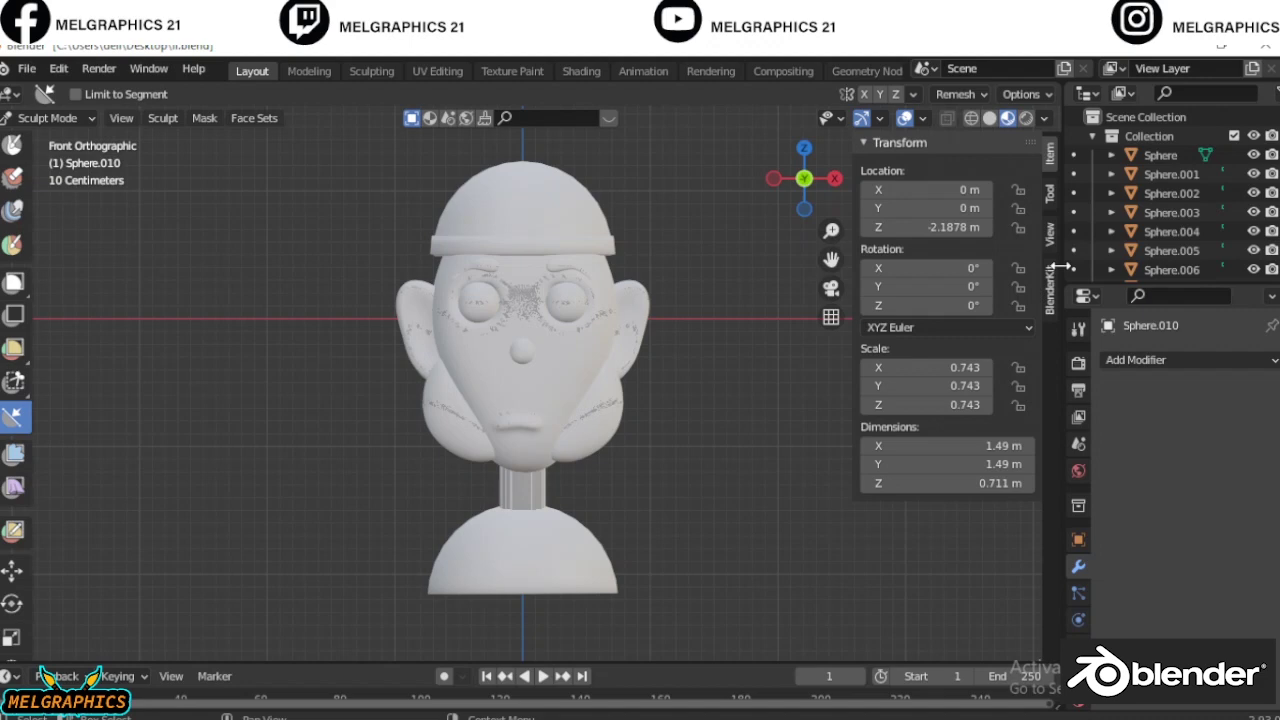
Orbit into perspective, return to Object Mode, and select the cheek object Sphere.009
middle_drag(666, 471, 677, 463)
scroll(677, 463, up, 3)
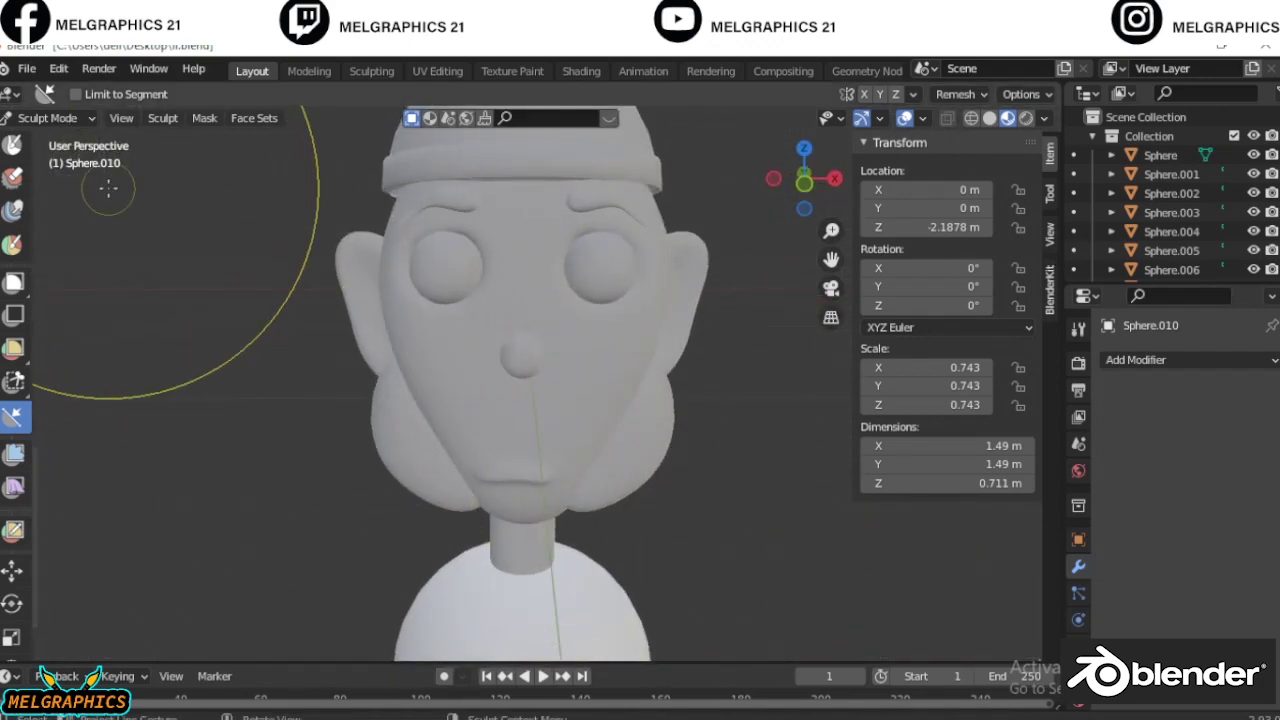
click(47, 118)
click(50, 126)
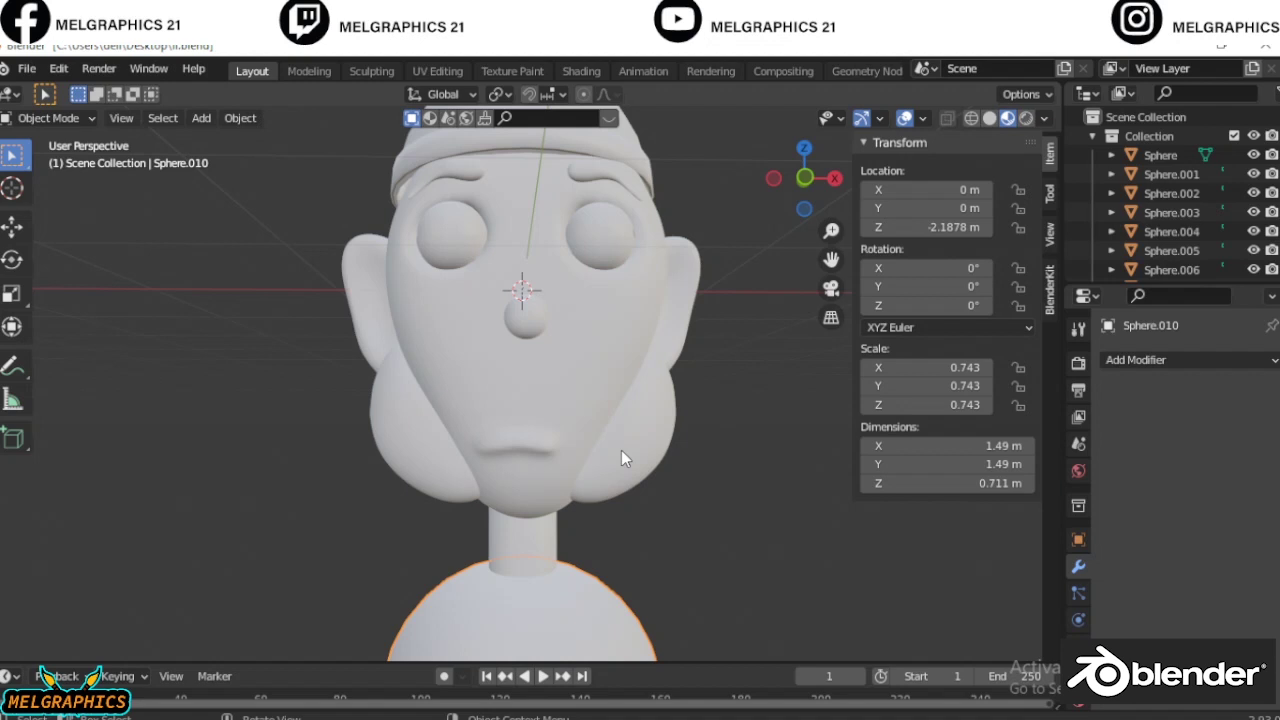
click(667, 458)
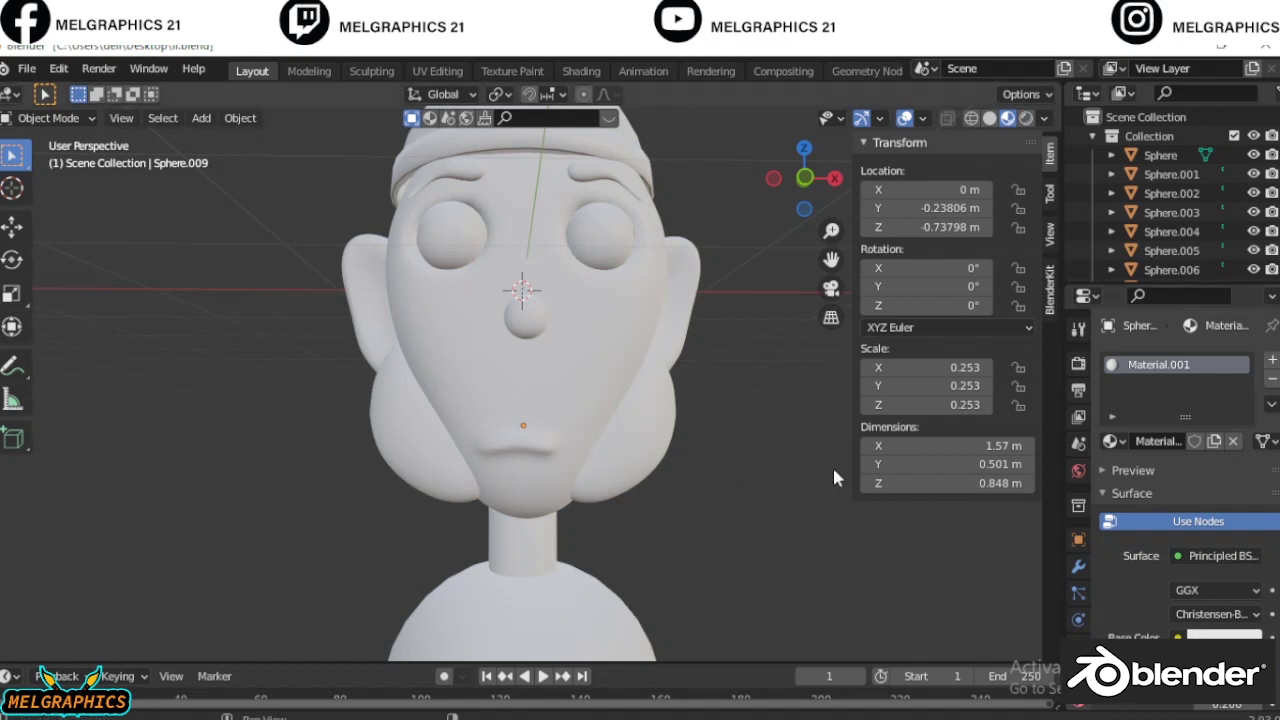
Make the cheeks' Base Color black and give the face sphere a pink skin-tone Base Color
click(1215, 637)
drag(1256, 482, 1028, 519)
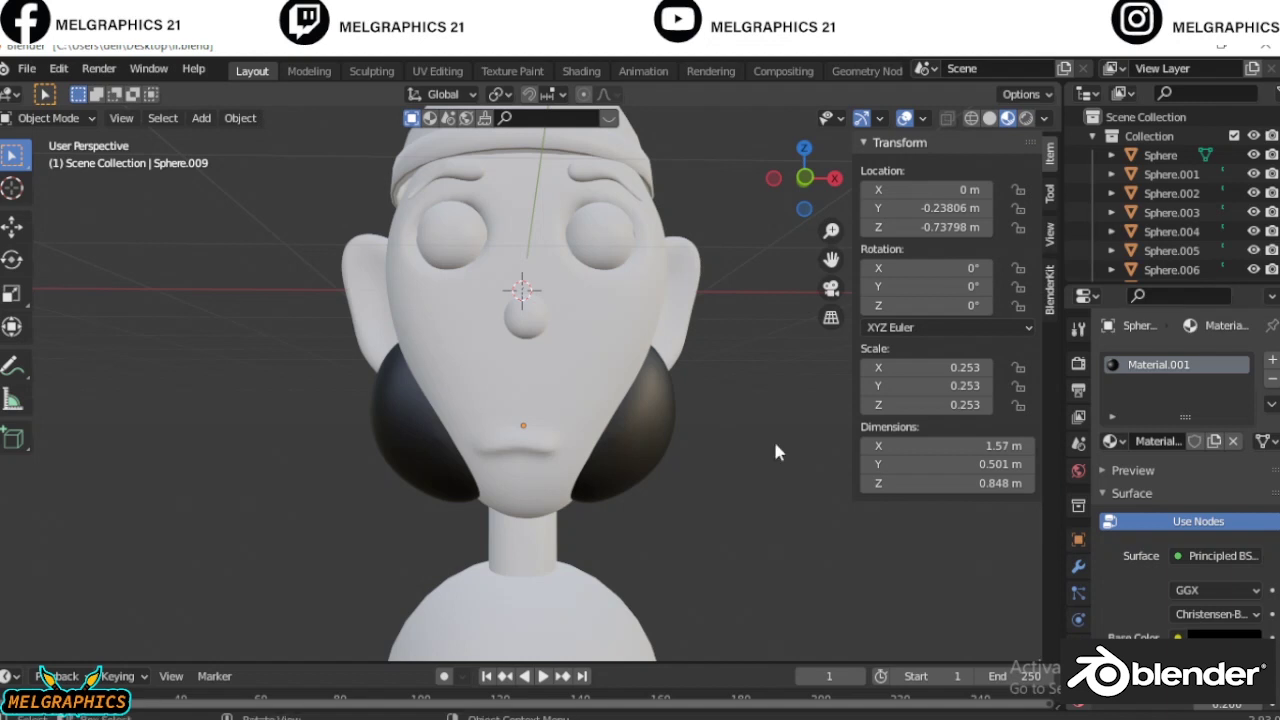
click(600, 330)
scroll(600, 330, up, 1)
click(1141, 451)
click(1159, 446)
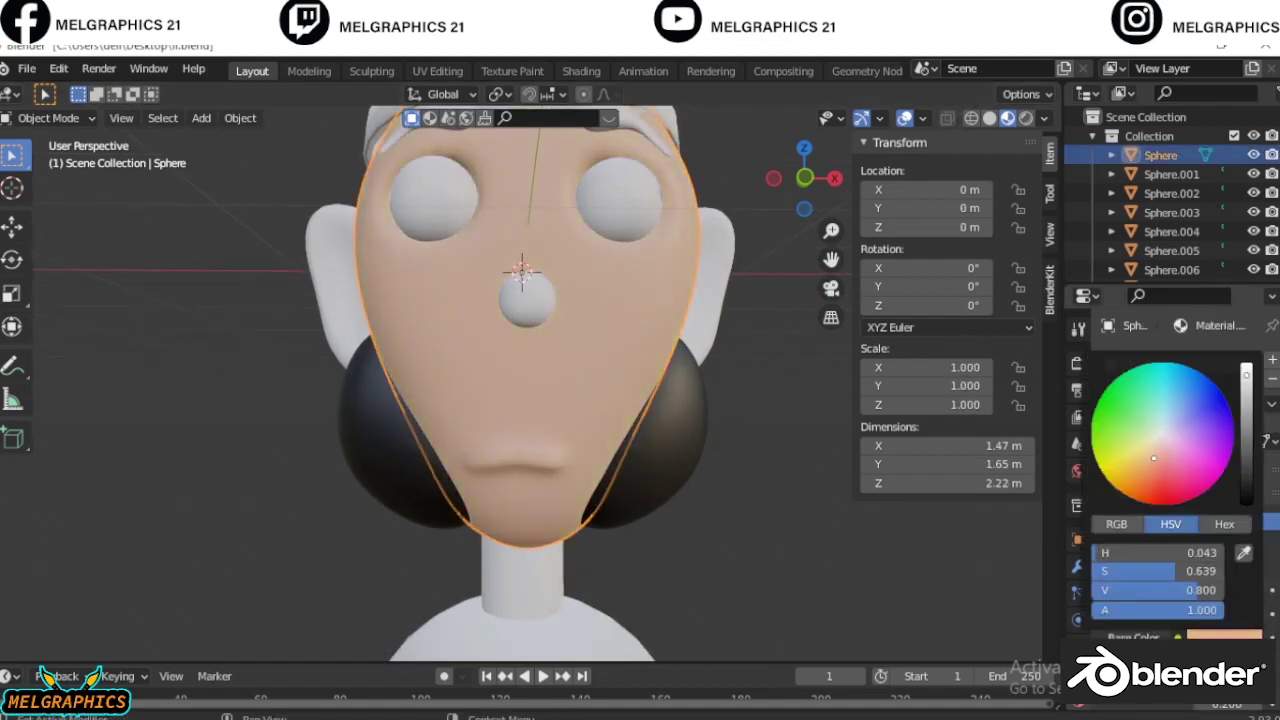
Try Texture Paint with the Soften brush on the face, then return to Object Mode and select the ears
scroll(1159, 446, down, 2)
scroll(1159, 446, down, 2)
click(48, 118)
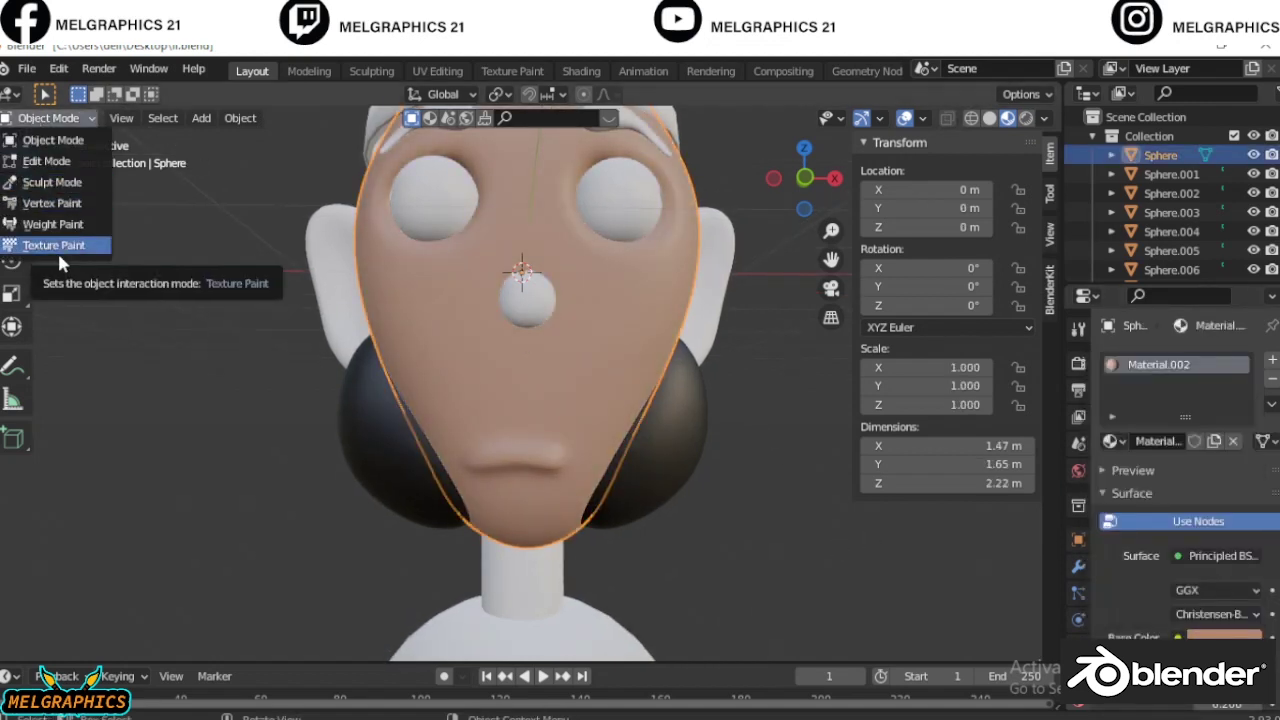
click(55, 247)
click(12, 186)
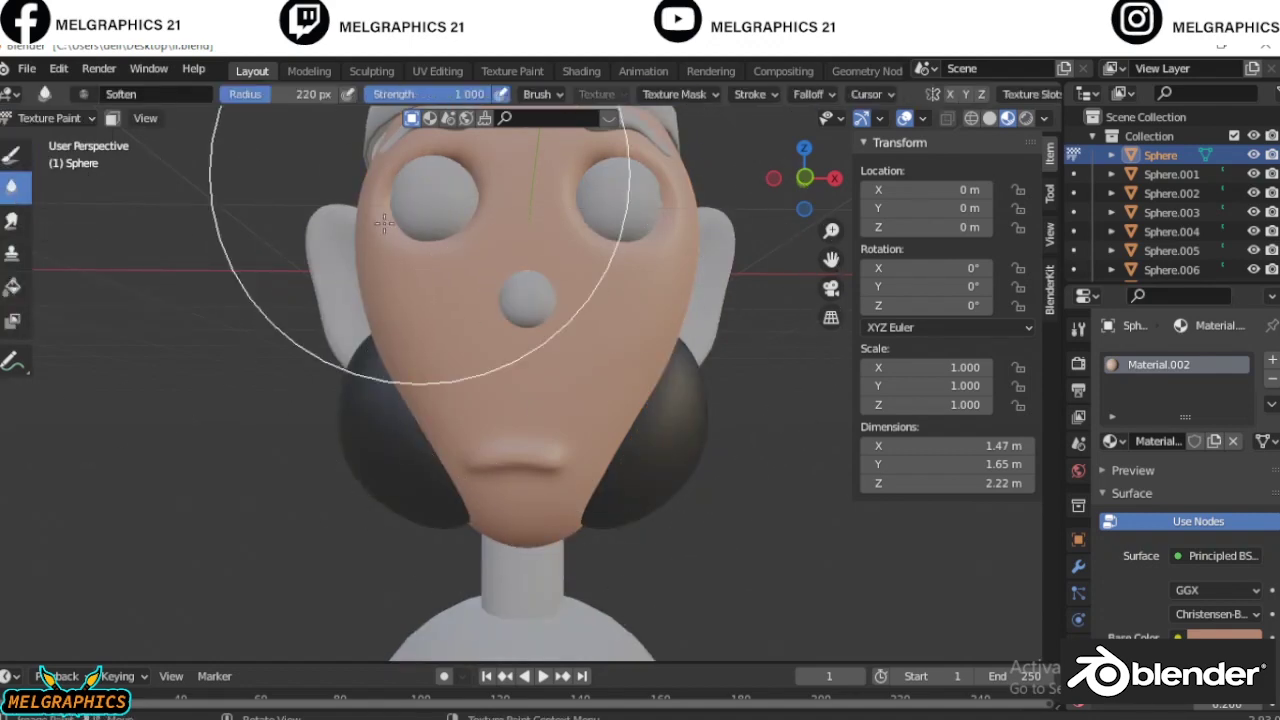
click(48, 118)
click(57, 137)
click(335, 280)
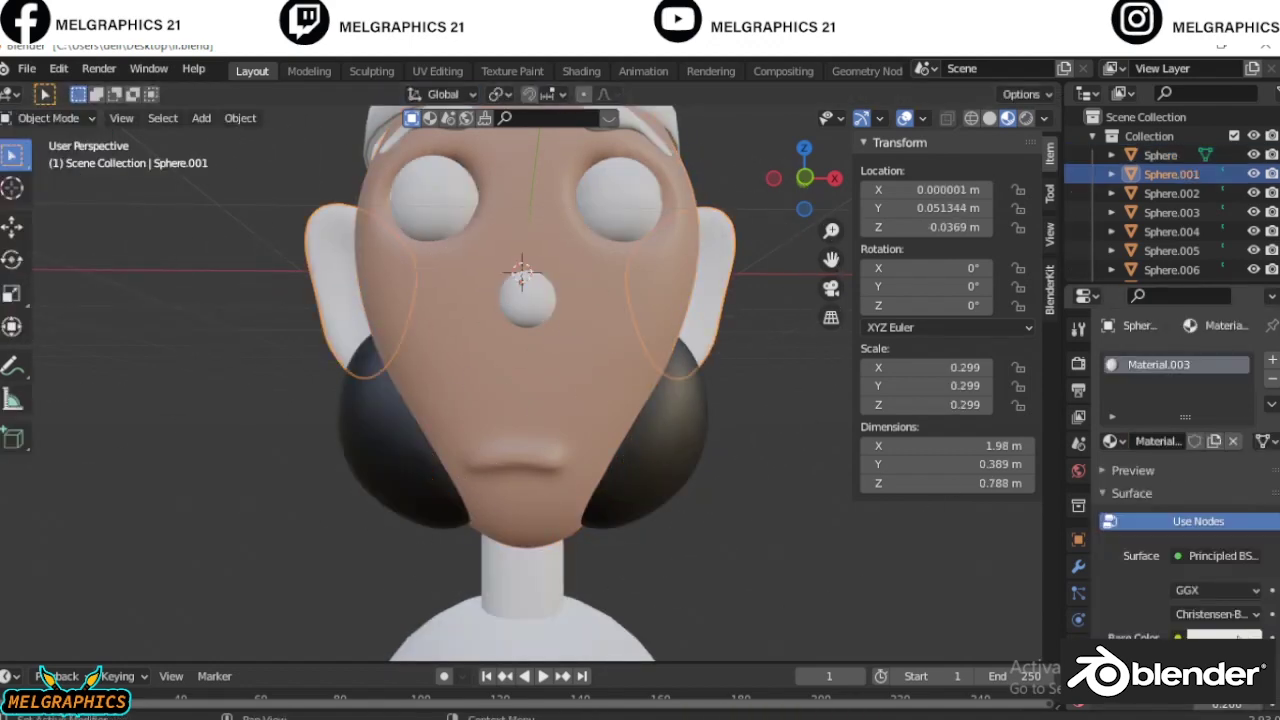
Select the eye spheres, then the pupils
click(640, 232)
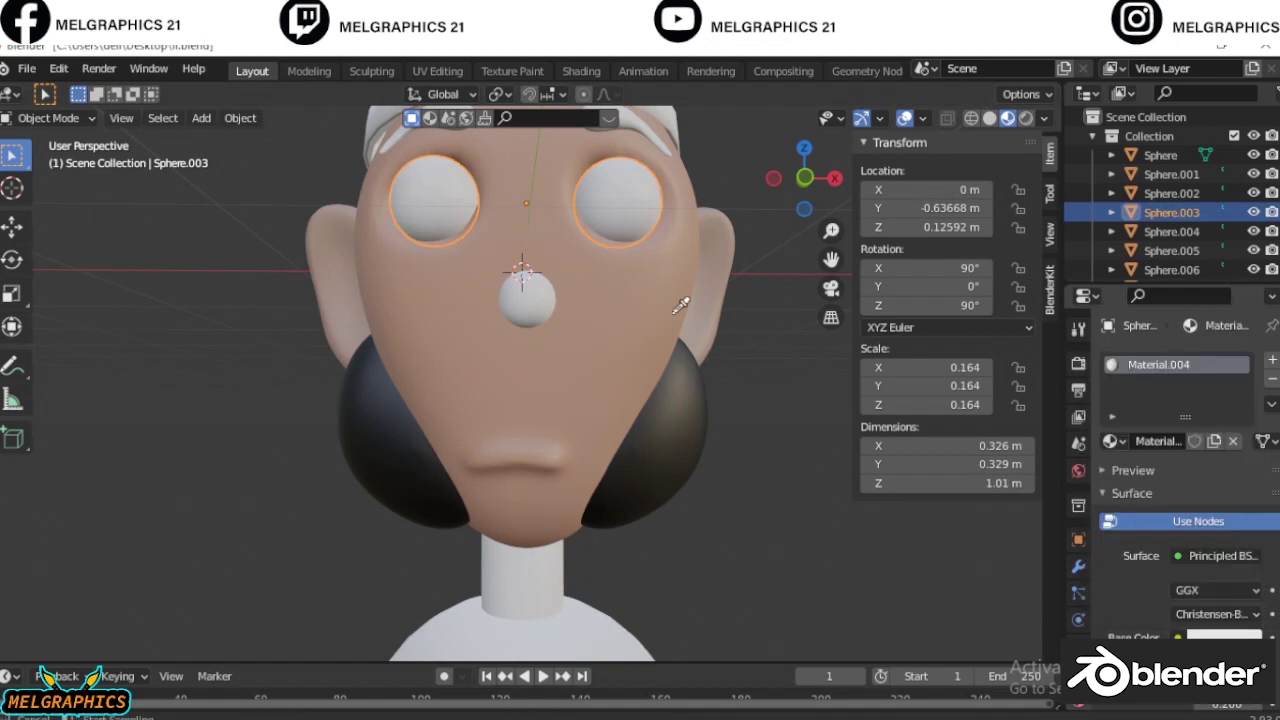
click(607, 200)
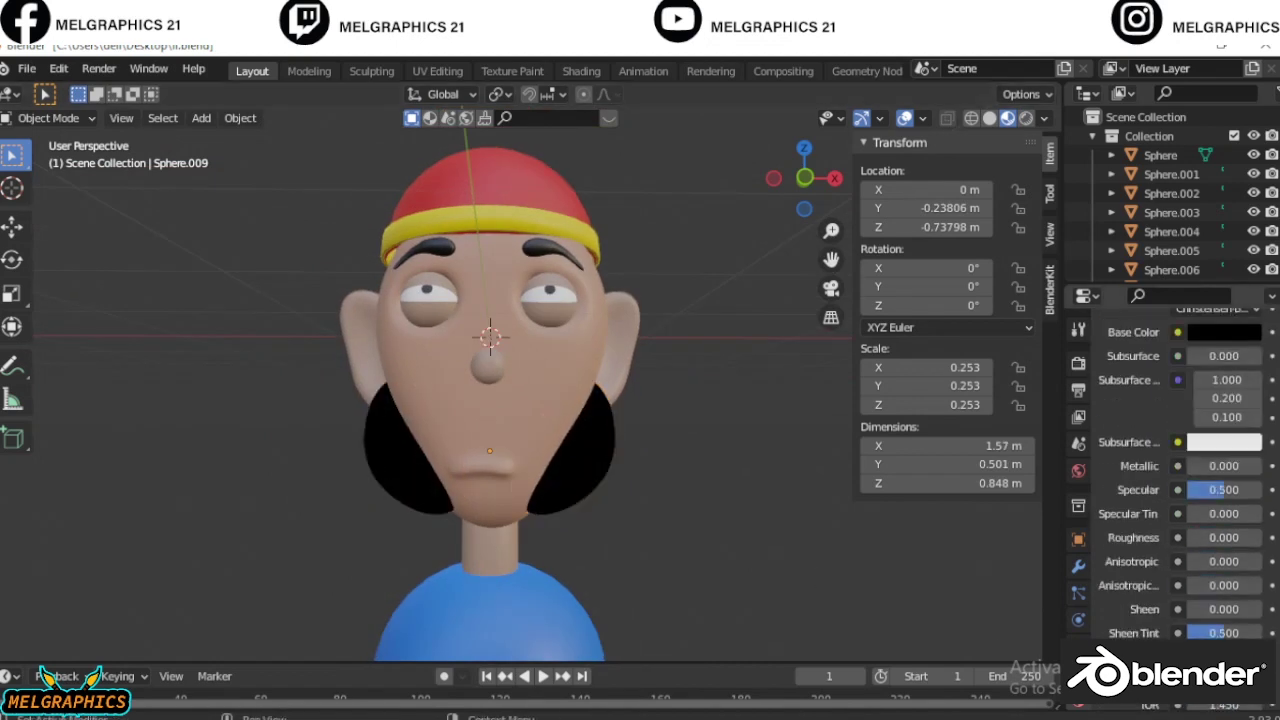
Select the pupils to check their glossy material at roughness 0.038
scroll(1249, 586, down, 4)
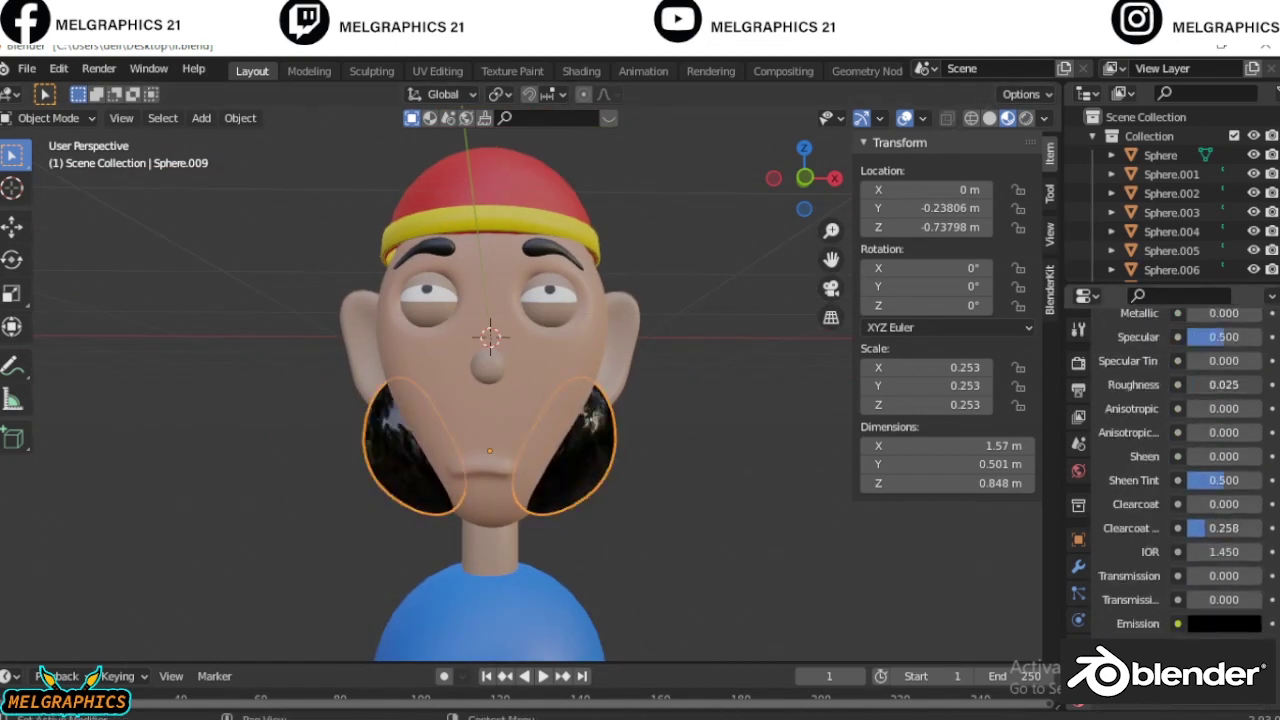
scroll(1222, 596, down, 3)
scroll(1222, 596, up, 3)
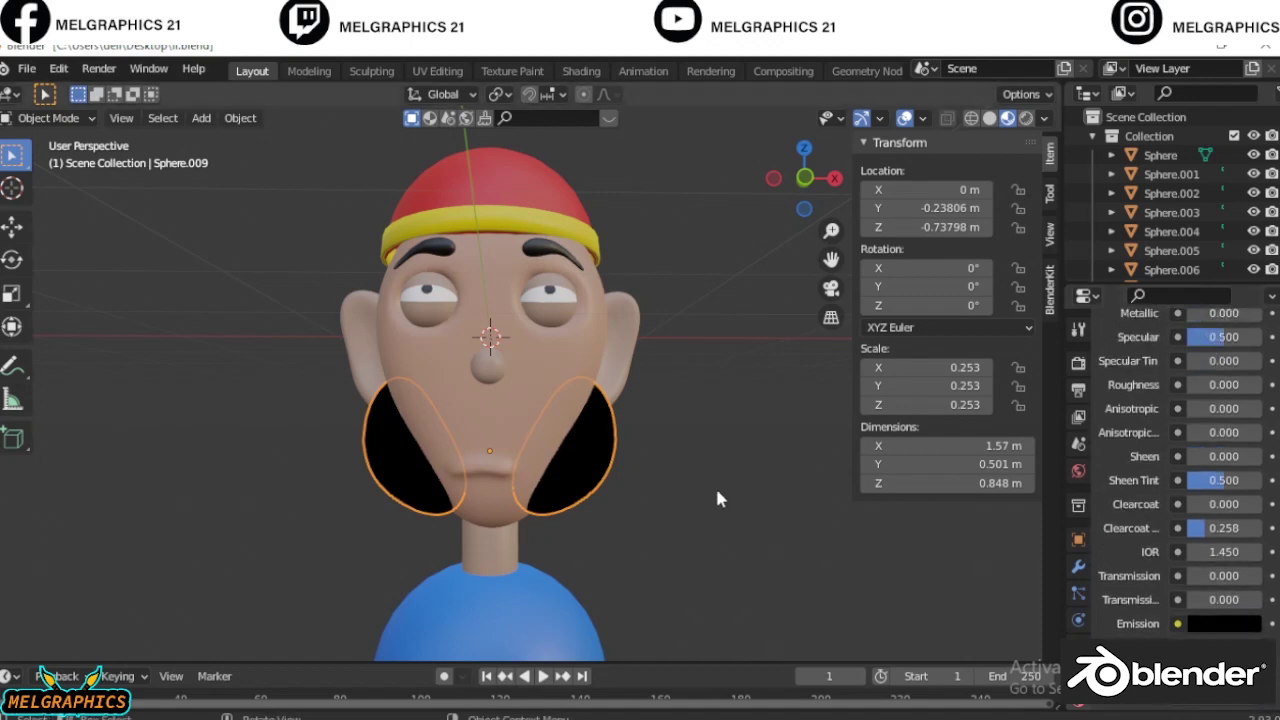
scroll(714, 489, up, 5)
scroll(514, 250, down, 3)
right_click(514, 246)
click(648, 395)
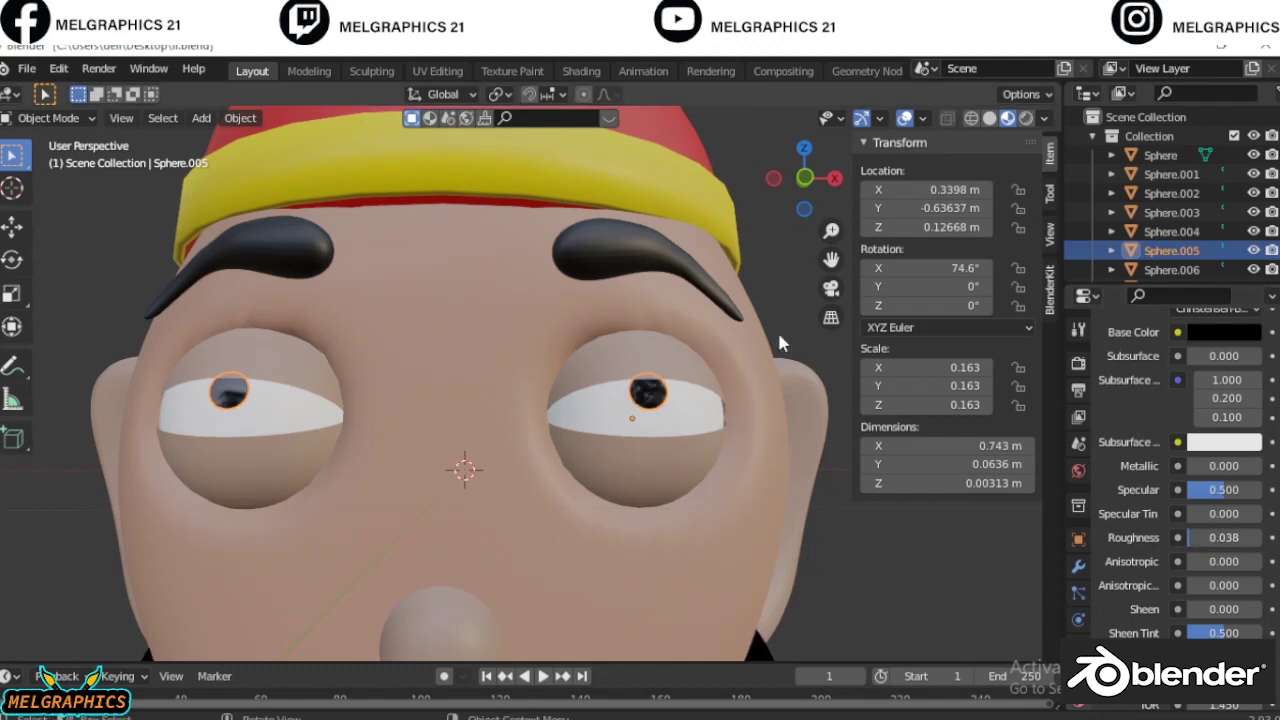
In front view, select the black cheek pieces, then the yellow hat band
key(KP_1)
scroll(688, 515, down, 5)
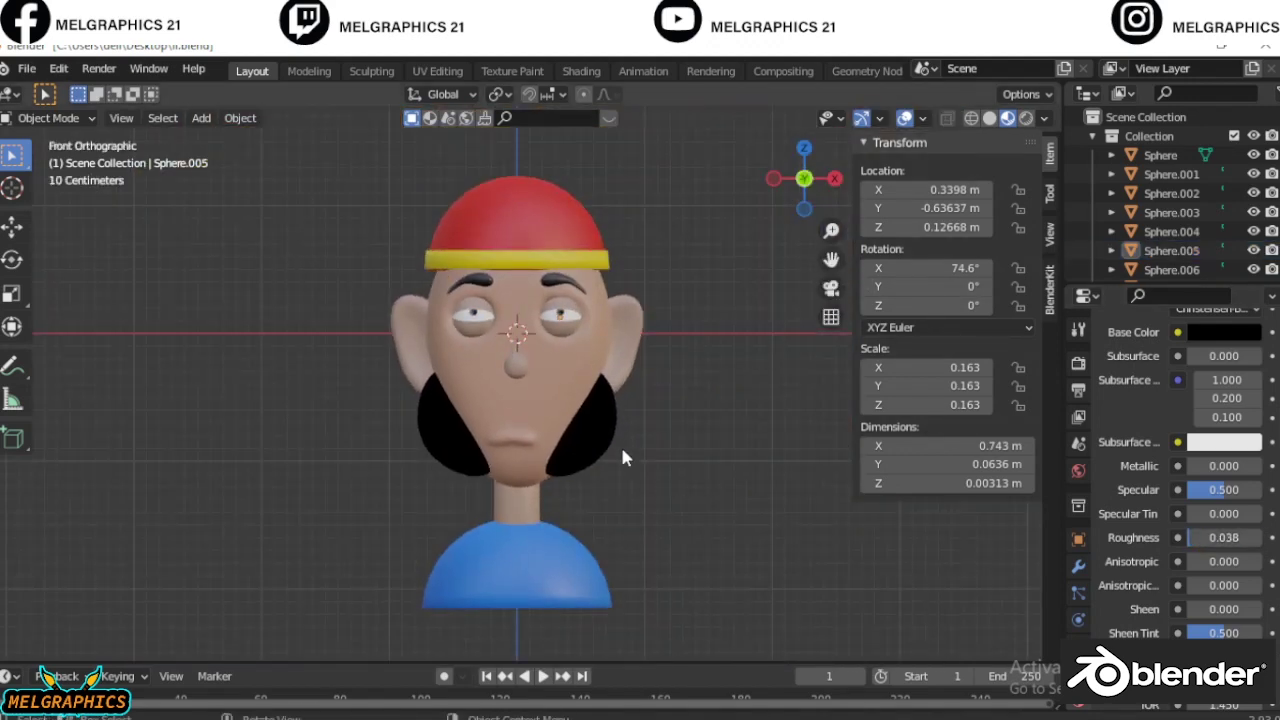
click(590, 430)
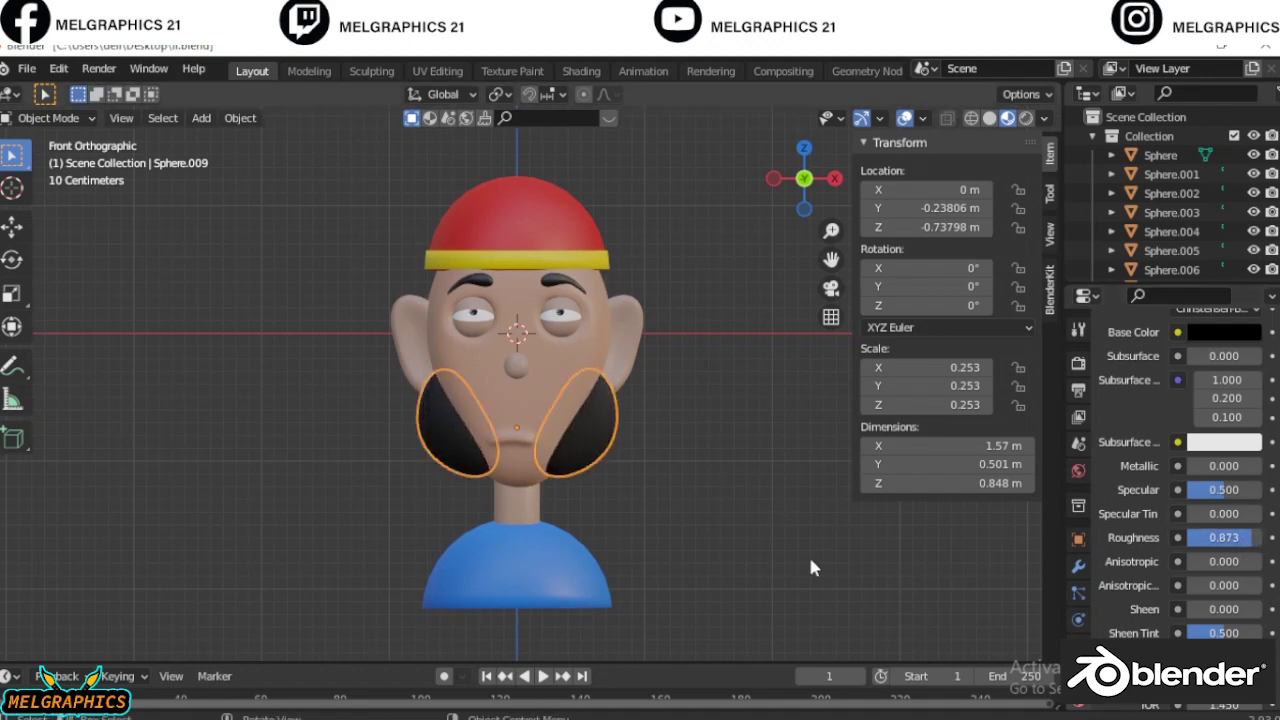
scroll(770, 510, down, 2)
scroll(600, 380, up, 3)
click(533, 260)
Select the red cap together with the yellow band and switch them into Sculpt Mode
scroll(600, 420, up, 3)
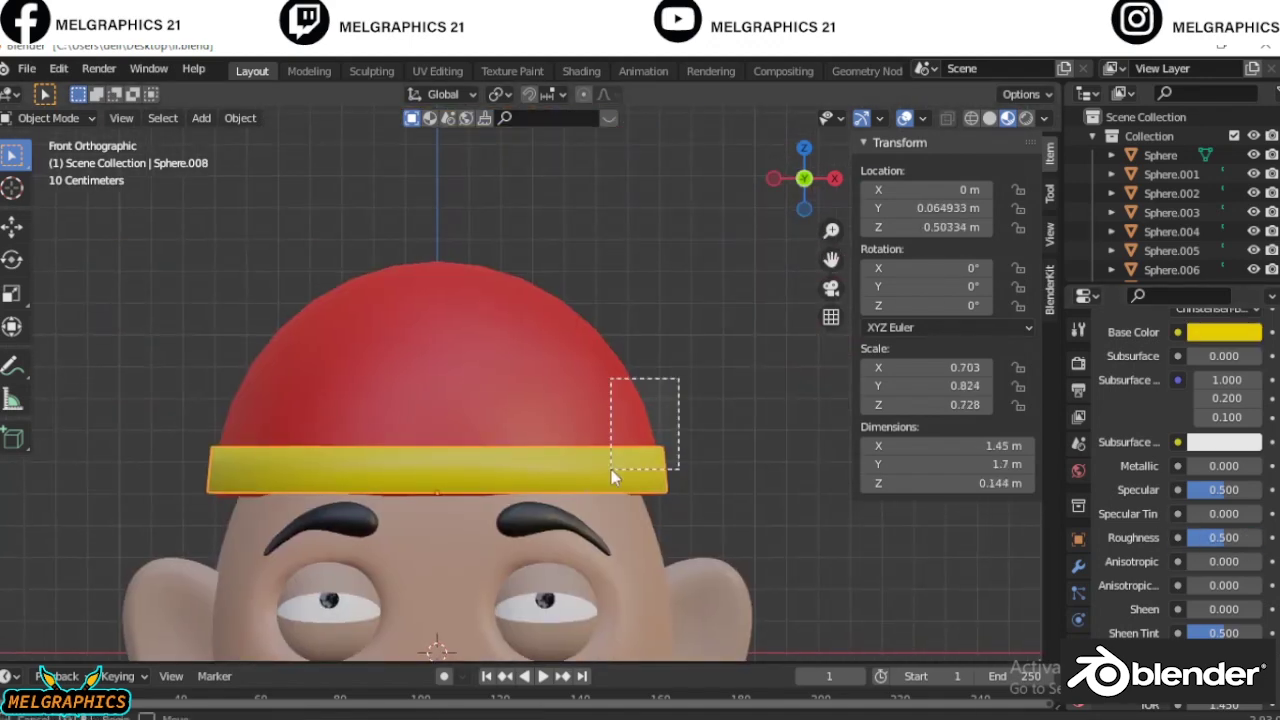
drag(611, 469, 571, 449)
shift+click(535, 378)
scroll(1170, 200, down, 3)
right_click(1196, 221)
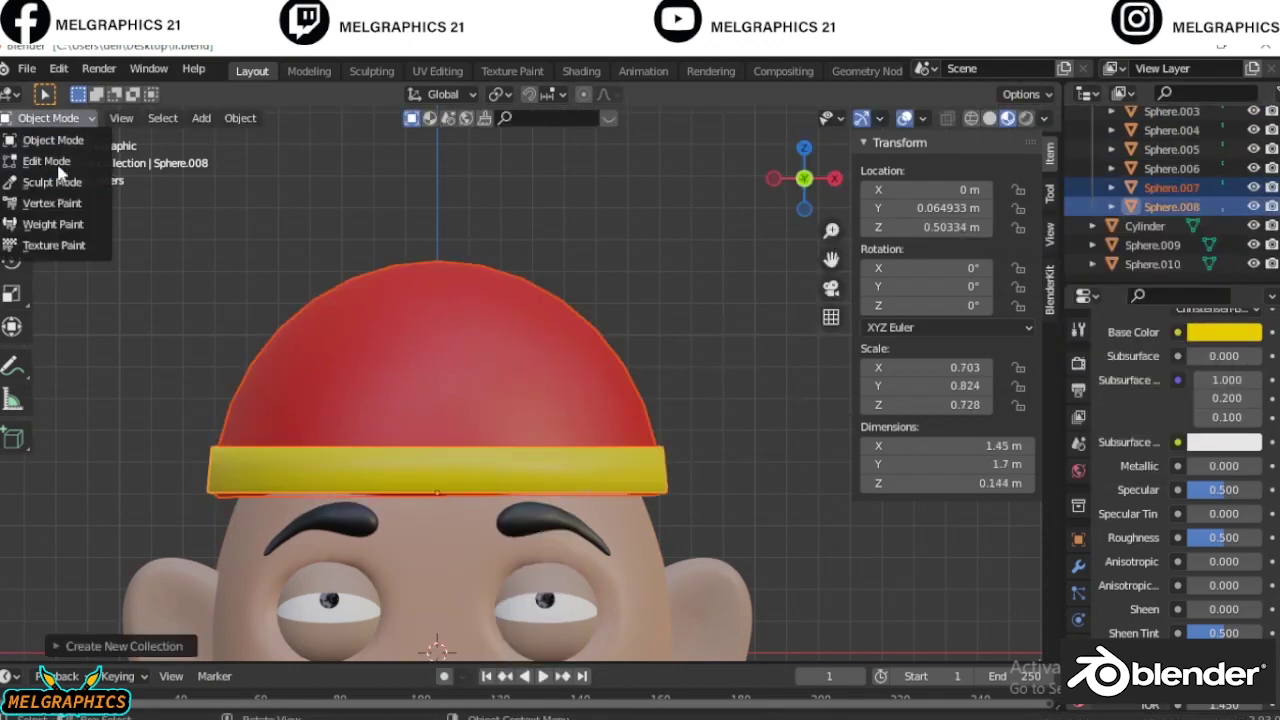
click(52, 182)
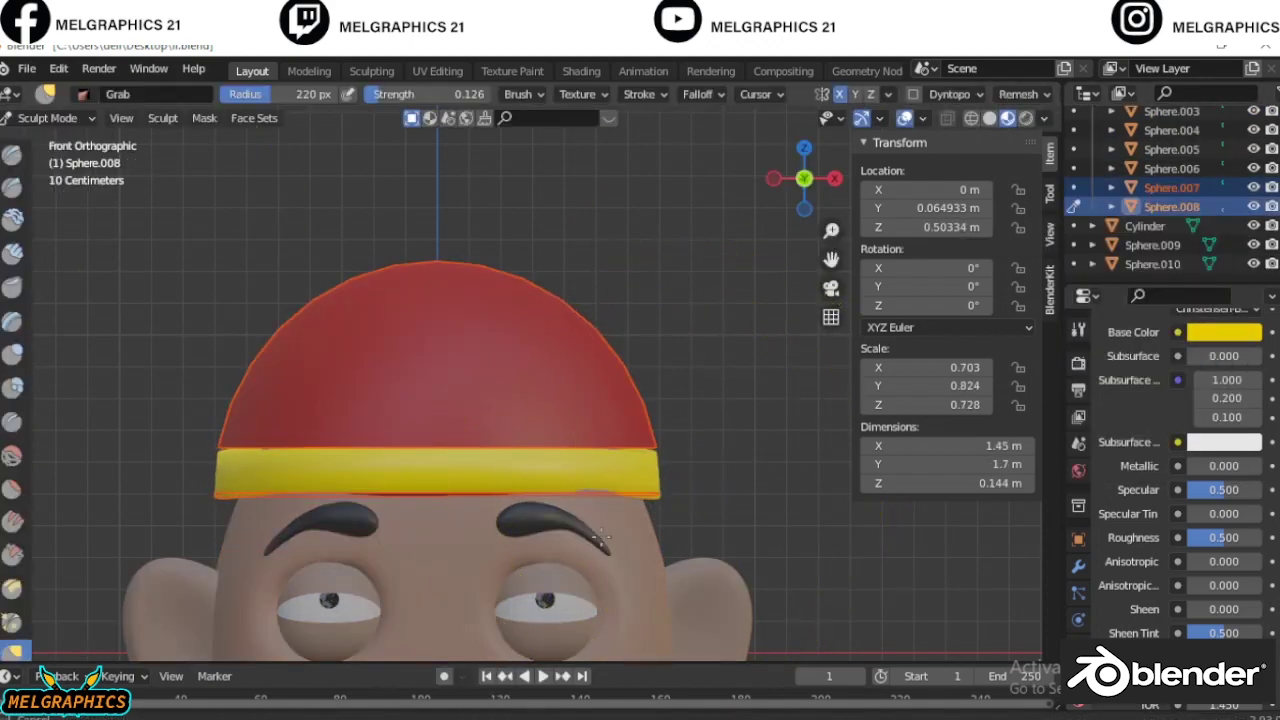